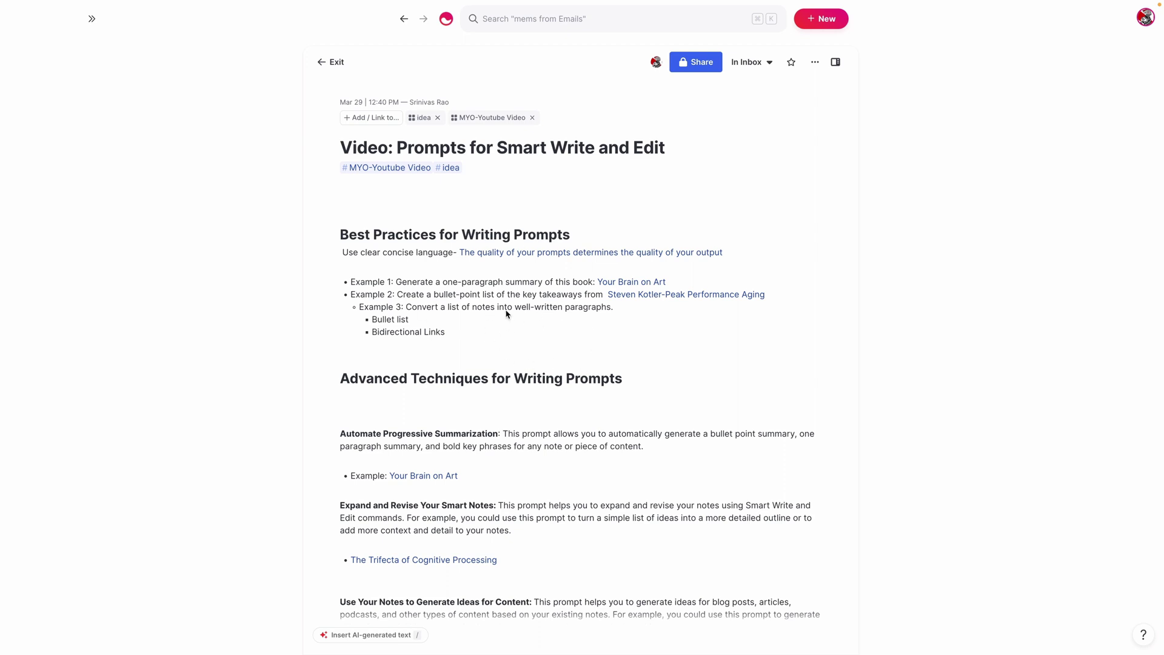
# Open Your Brain on Art on the left and run '/generate a one paragraph summary' under its title
pyautogui.click(624, 282)
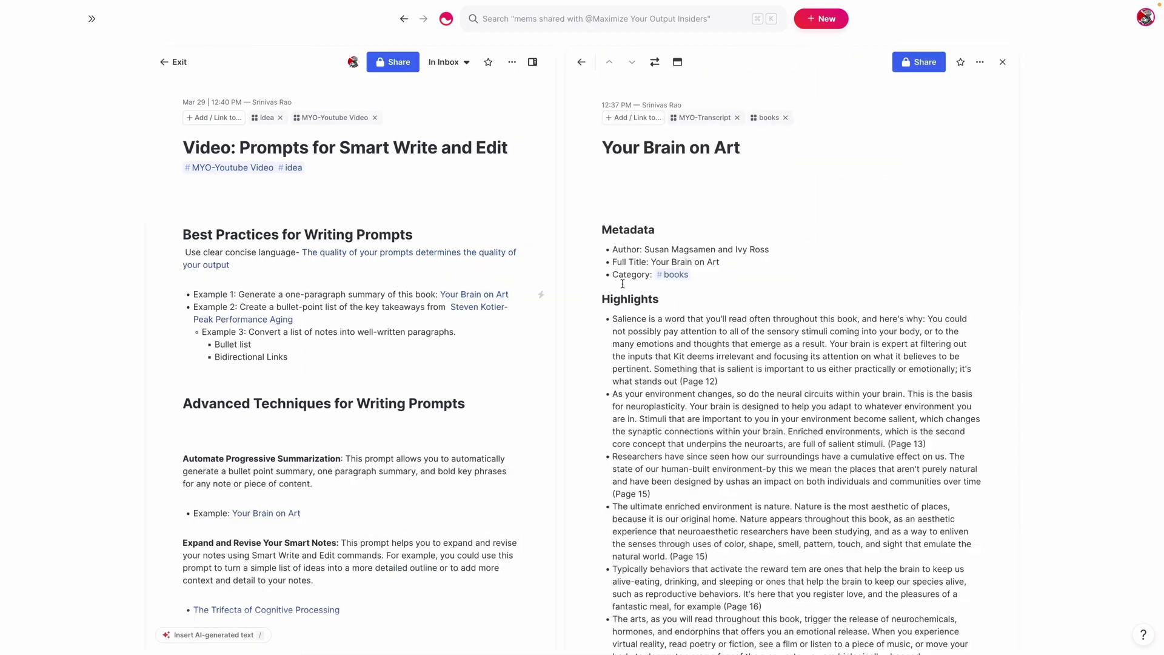
pyautogui.click(655, 62)
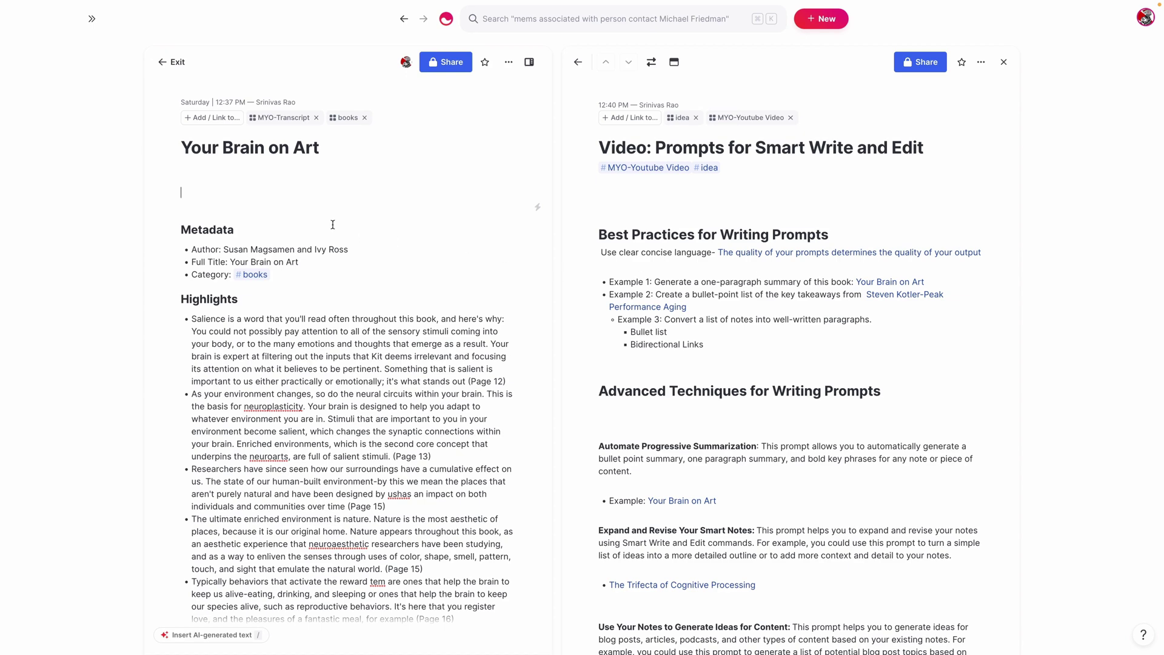
pyautogui.click(249, 181)
pyautogui.write('/')
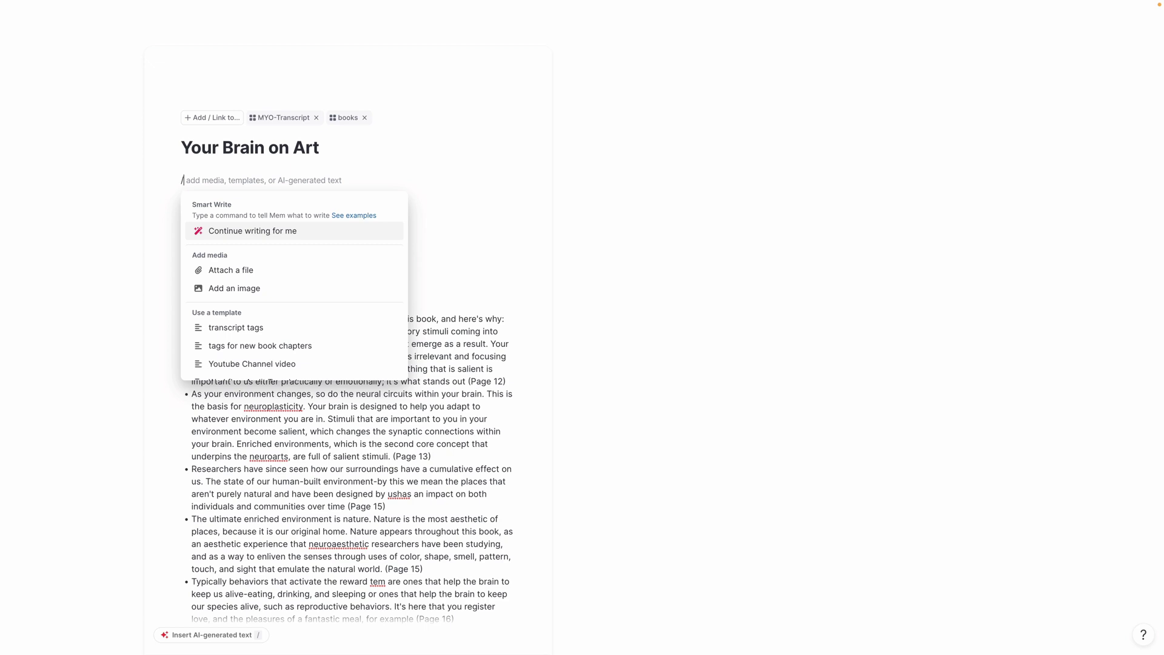
pyautogui.write('one')
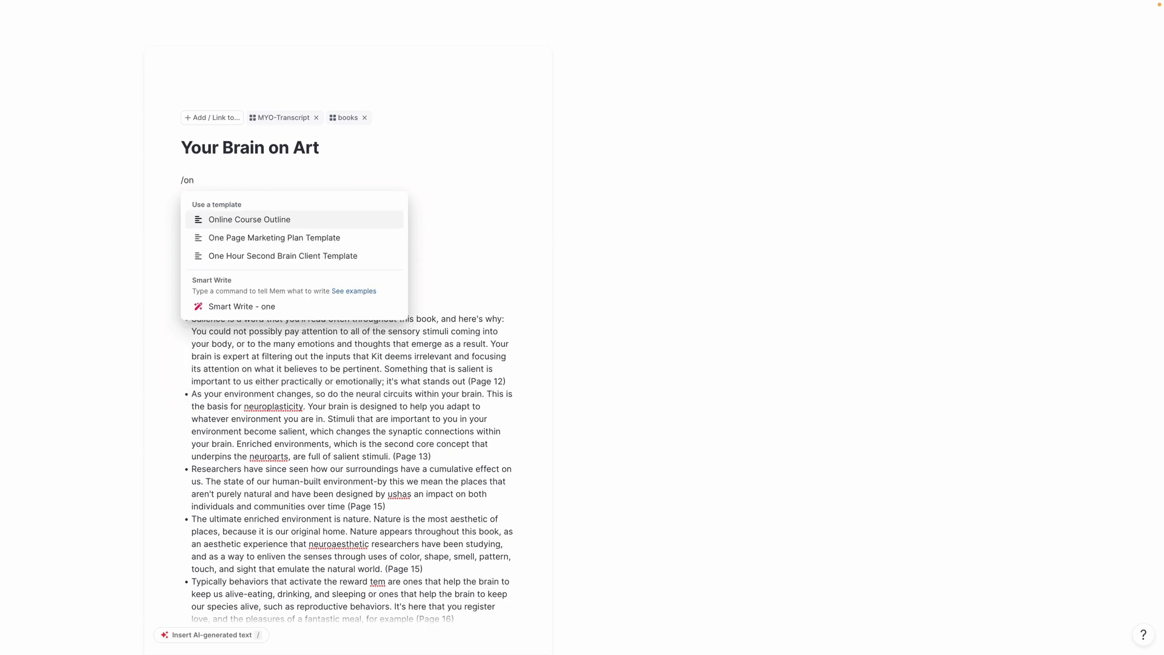
pyautogui.press('BackSpace')
pyautogui.press('BackSpace')
pyautogui.write('generate a ')
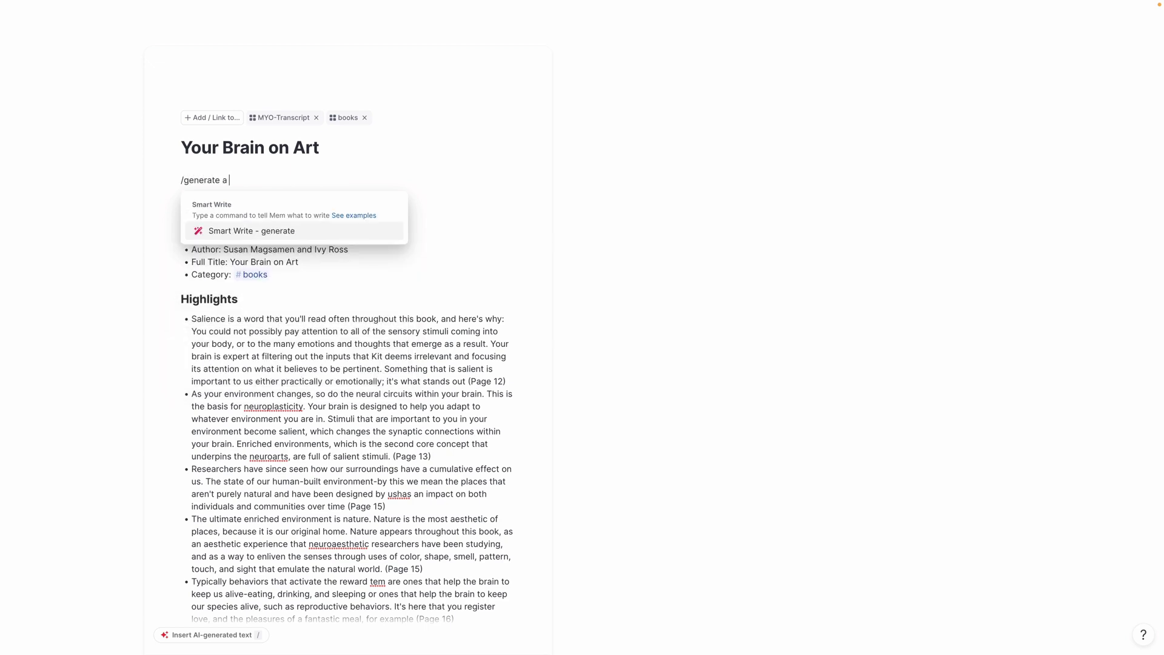
pyautogui.write('one paragraph summary')
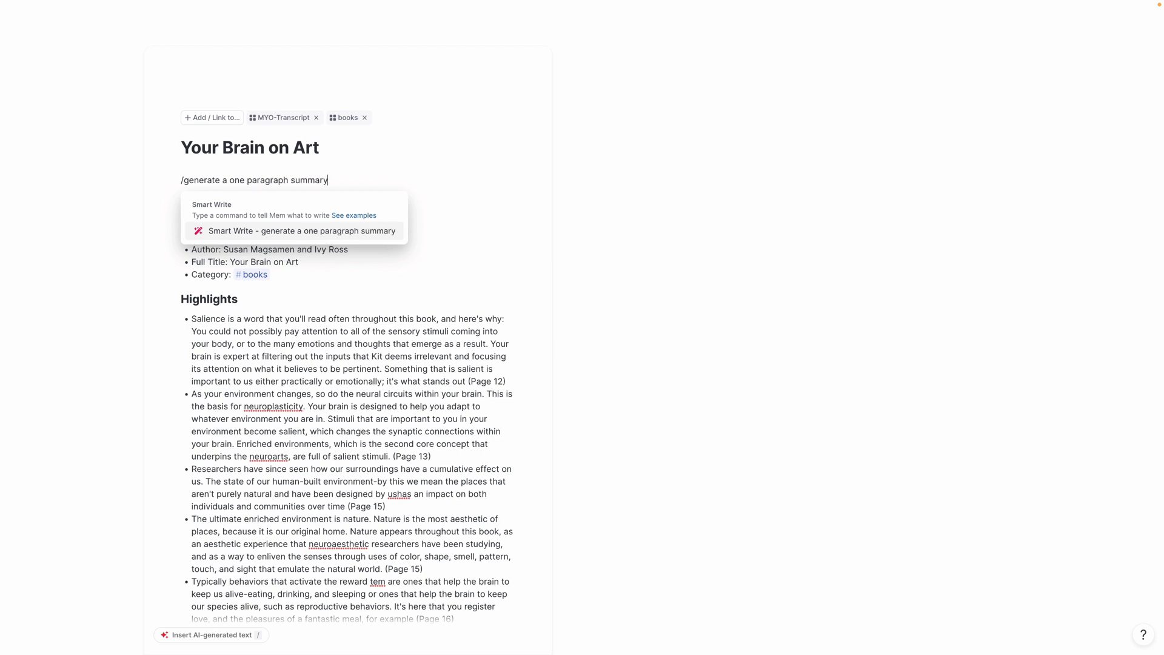
pyautogui.press('Return')
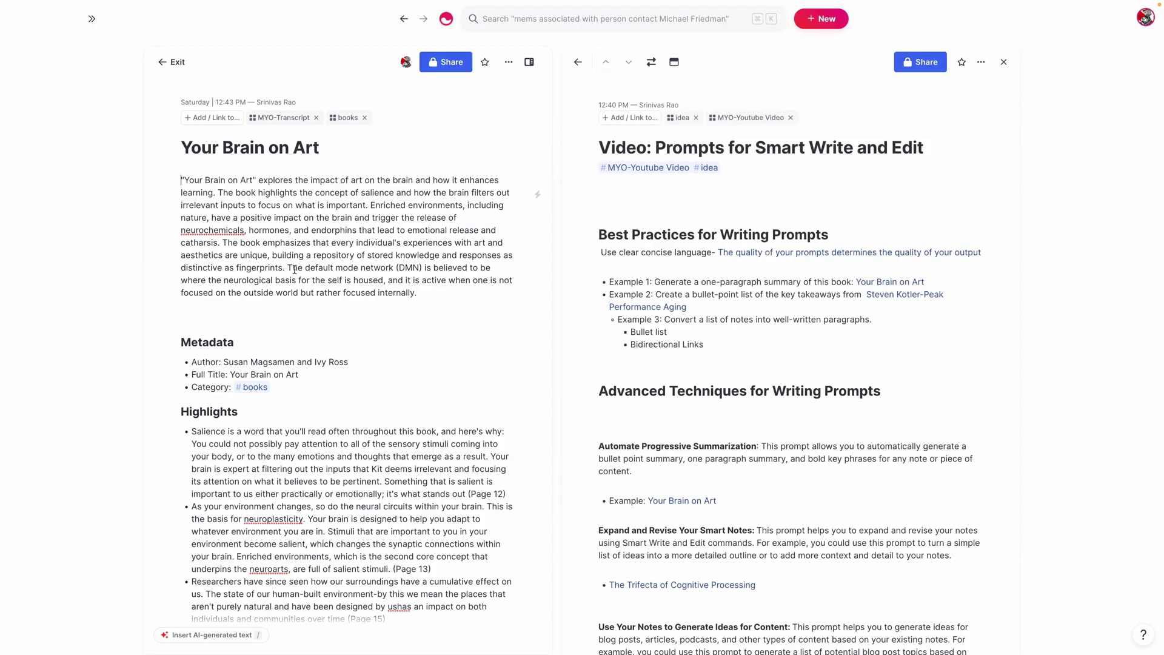
# Return the video prompts note to the left and close the Your Brain on Art pane
pyautogui.scroll(-15, 345, 395)
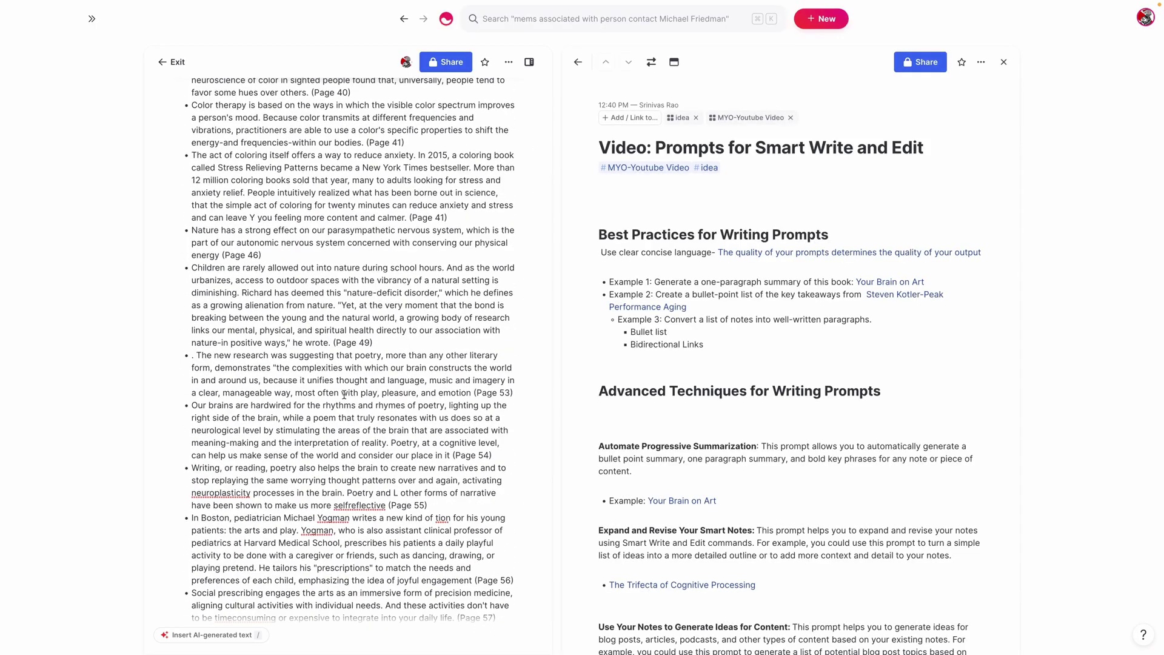
pyautogui.scroll(-20, 344, 394)
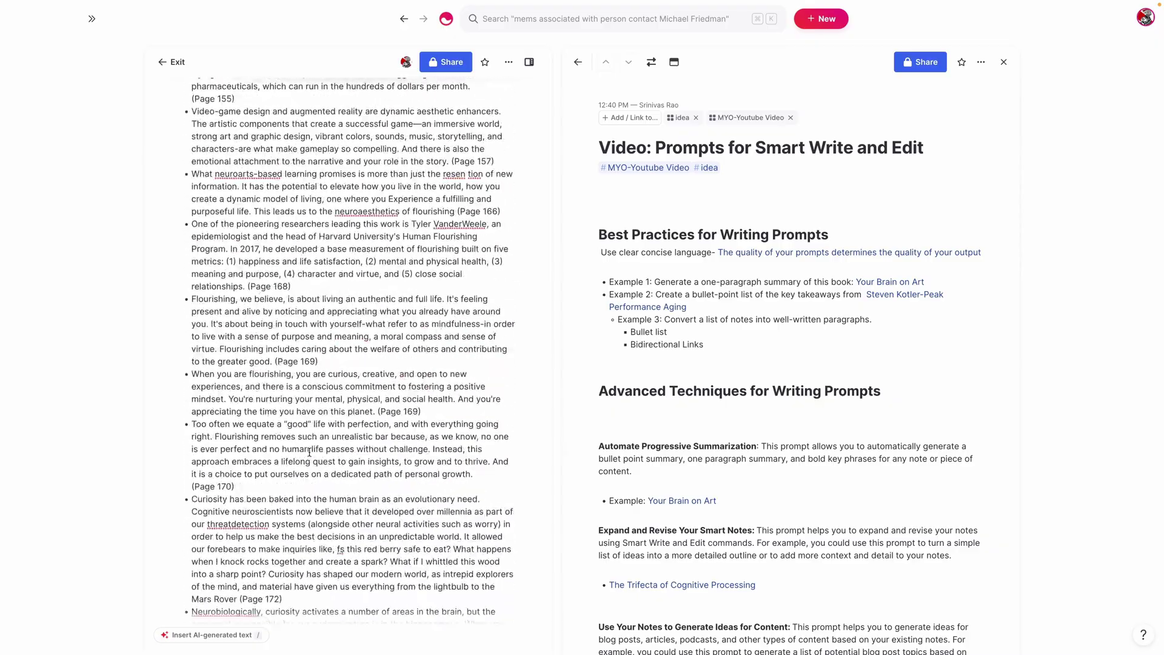
pyautogui.scroll(10, 309, 451)
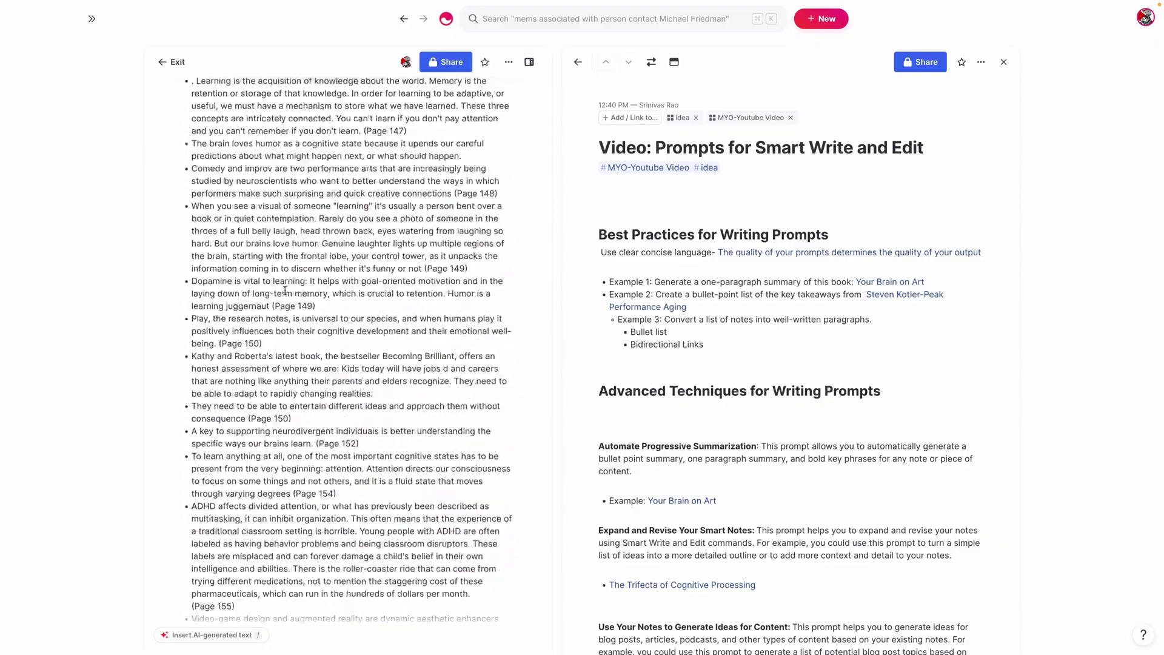
pyautogui.scroll(20, 285, 291)
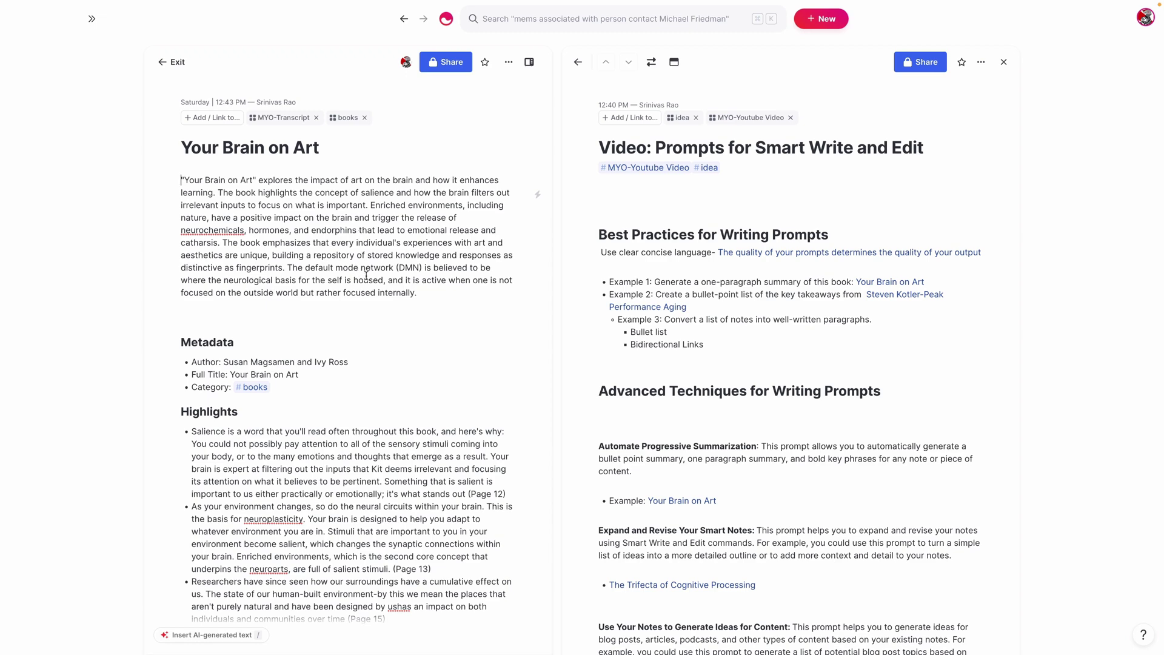
pyautogui.click(651, 61)
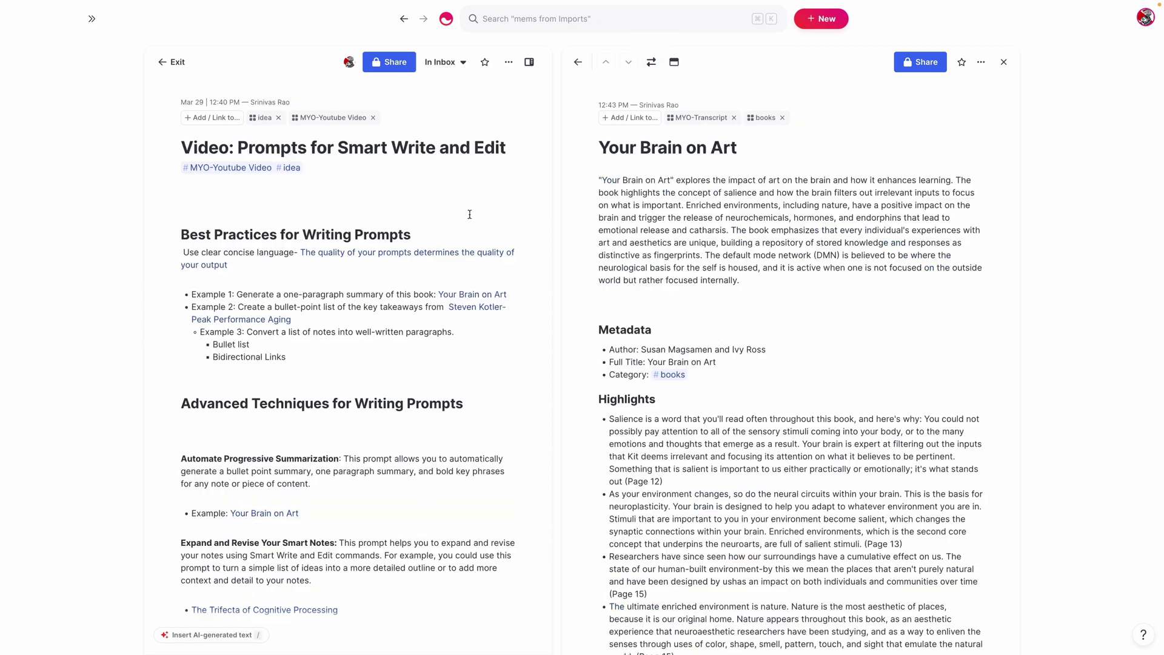
pyautogui.click(1003, 62)
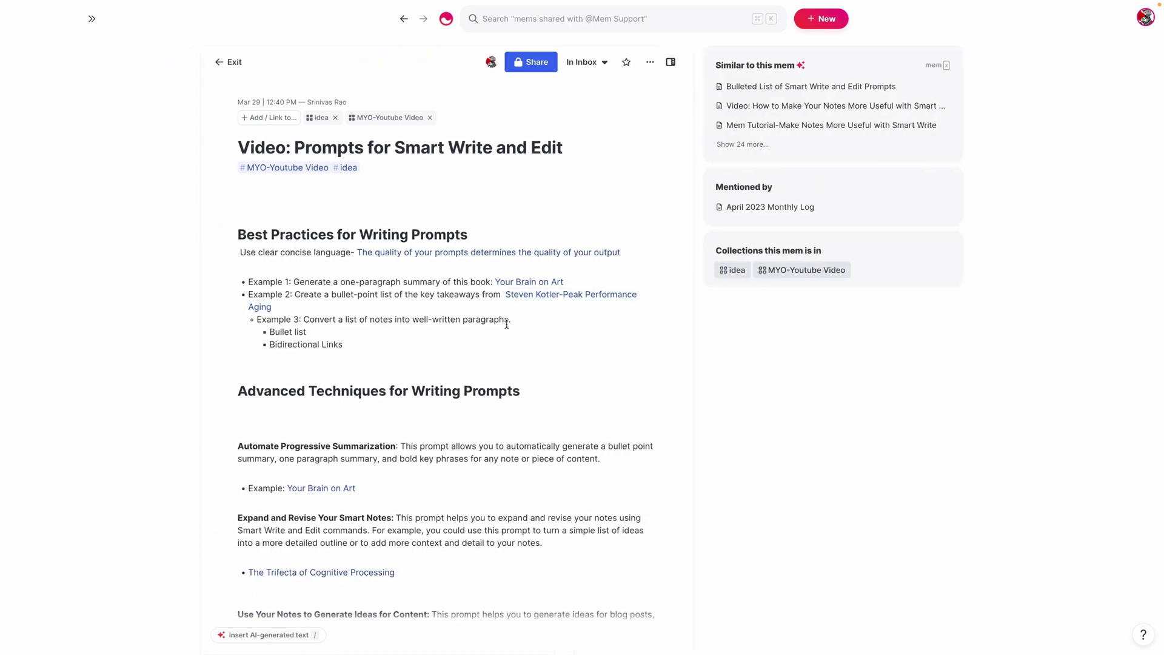
# Open the Steven Kotler-Peak Performance Aging note, delete its three bullet points, and move it left
pyautogui.click(556, 300)
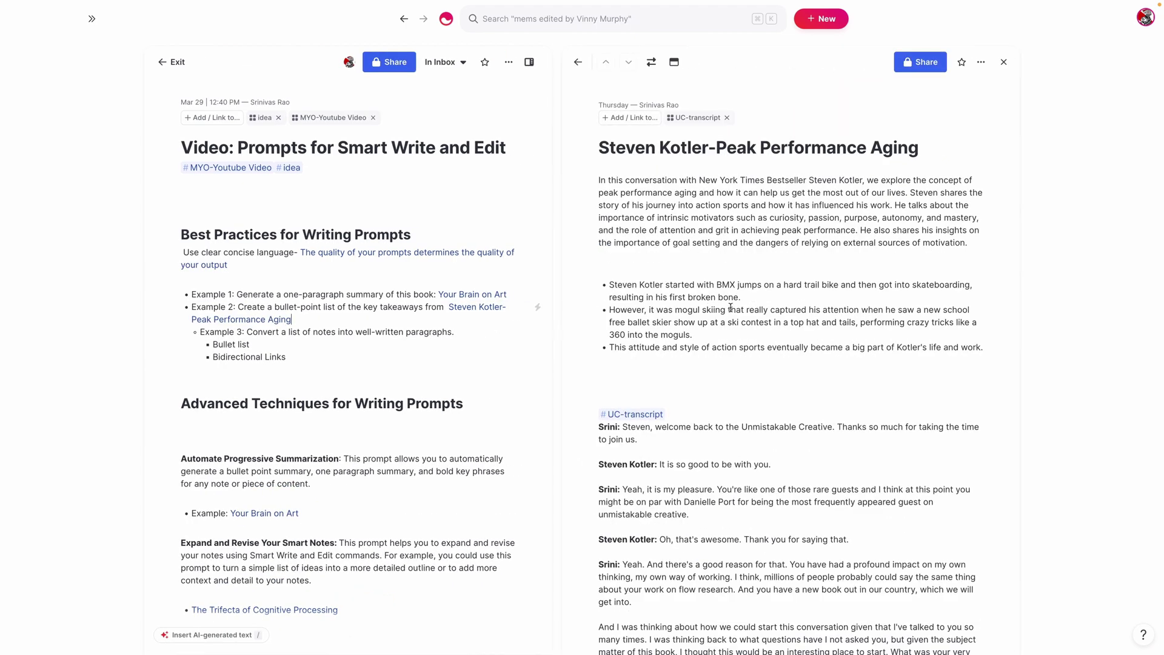
pyautogui.scroll(-1, 731, 308)
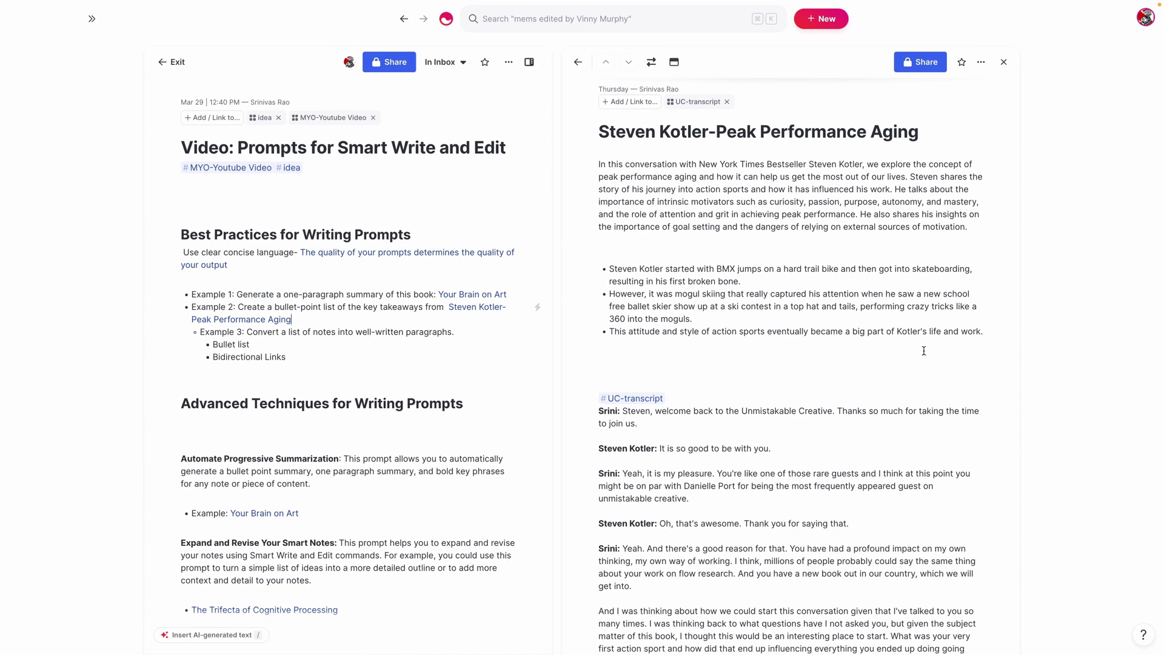
pyautogui.moveTo(925, 350); pyautogui.dragTo(584, 261)
pyautogui.press('BackSpace')
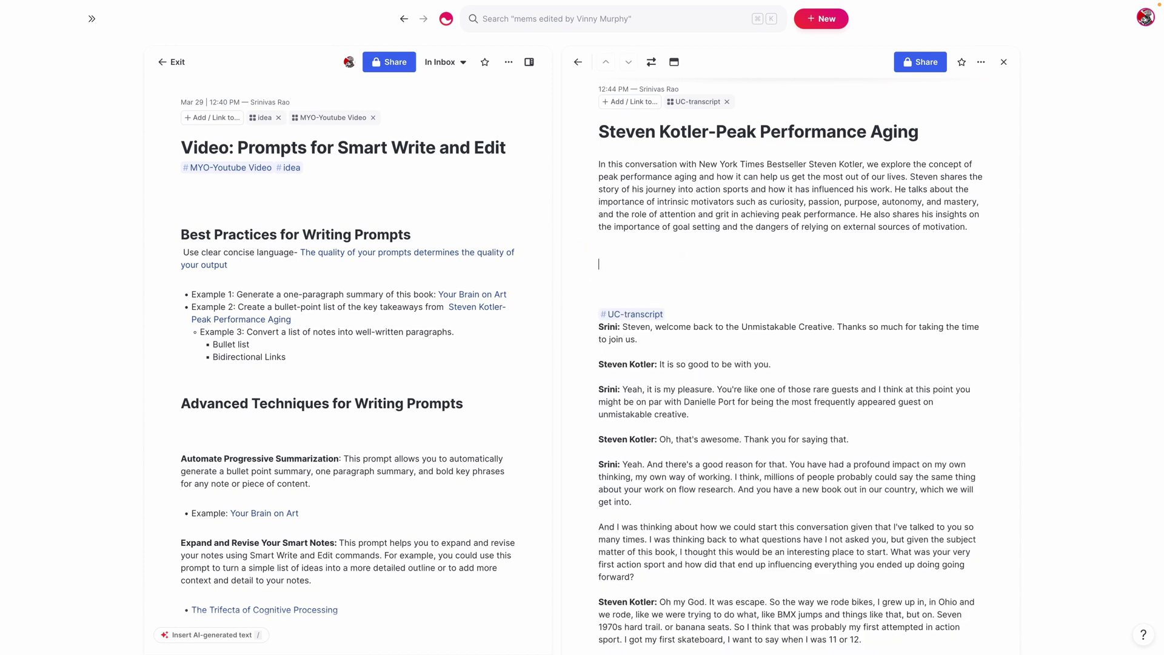
pyautogui.click(651, 62)
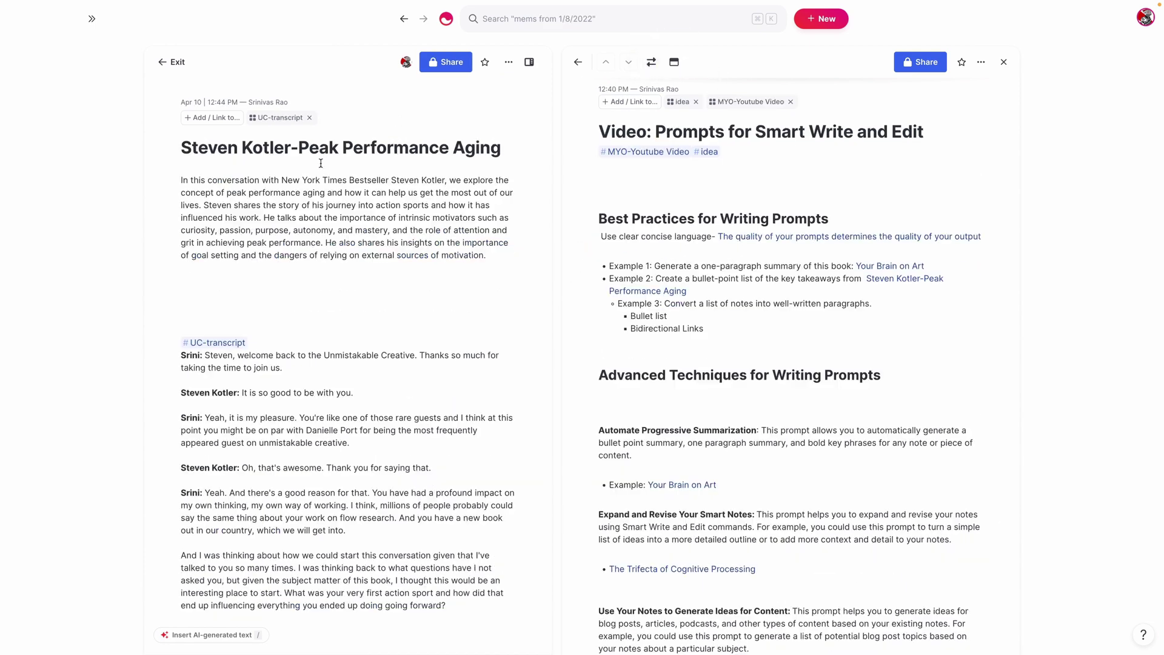
# Below the Kotler intro, run Smart Write '/create a bulleted list of key takeaways from this transcript'
pyautogui.click(334, 297)
pyautogui.click(311, 299)
pyautogui.press('Return')
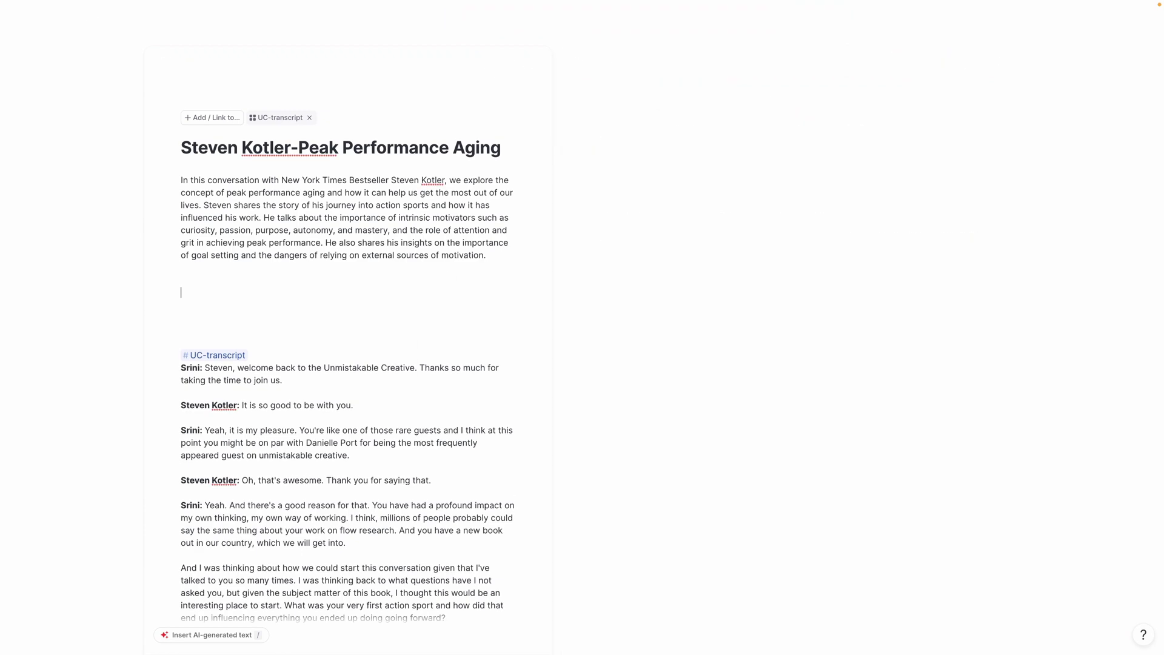
pyautogui.write('/createa')
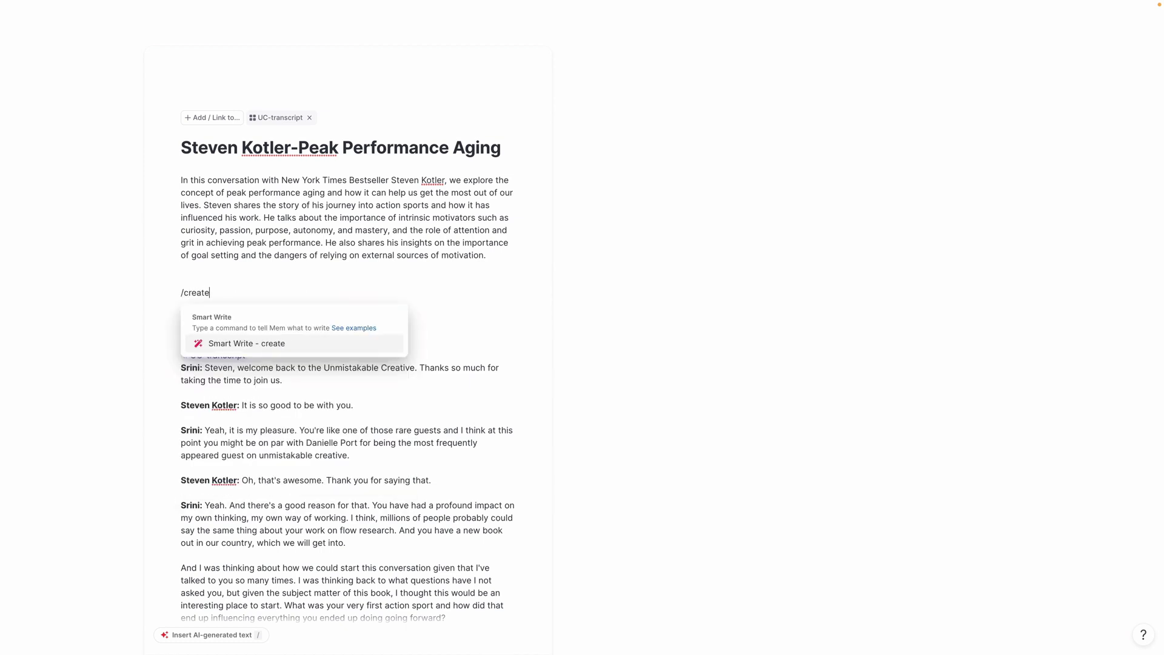
pyautogui.press('BackSpace')
pyautogui.press('BackSpace')
pyautogui.write('a bulleted list of key ')
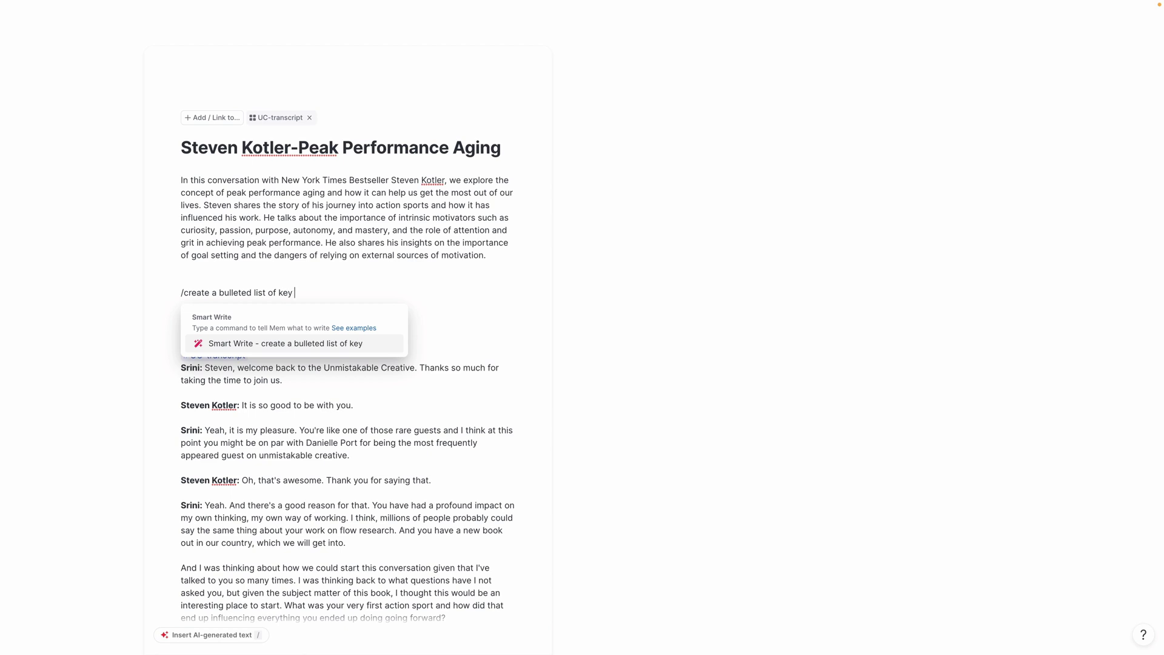
pyautogui.write('takeways f')
pyautogui.press('BackSpace')
pyautogui.press('BackSpace')
pyautogui.press('BackSpace')
pyautogui.press('BackSpace')
pyautogui.press('BackSpace')
pyautogui.press('BackSpace')
pyautogui.write('aways from this transcript')
pyautogui.press('Return')
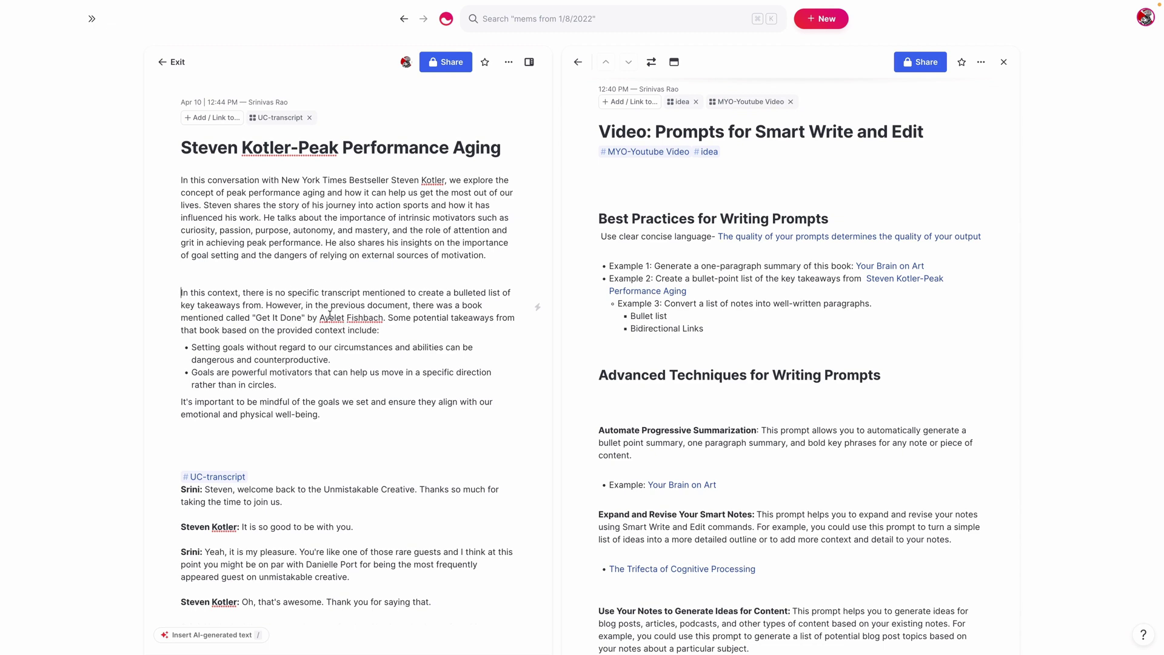
pyautogui.scroll(-1, 283, 334)
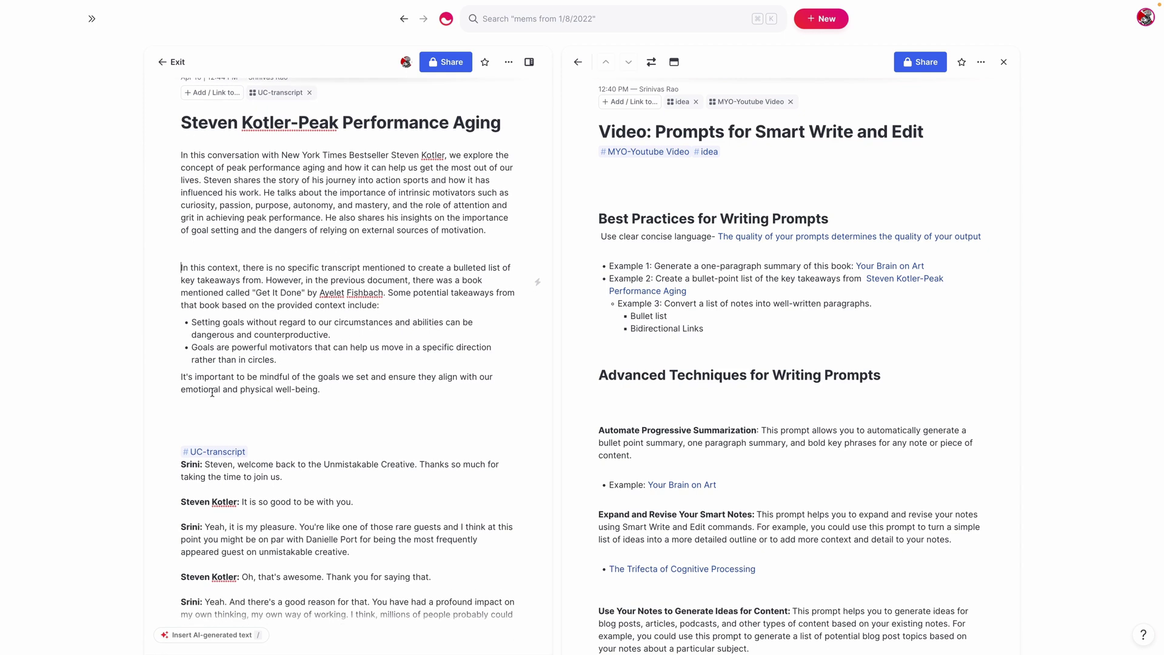
# Delete the generated takeaways and rerun Smart Write with '/generated a bulleted list of key takeaways from text below'
pyautogui.moveTo(182, 255); pyautogui.dragTo(368, 389)
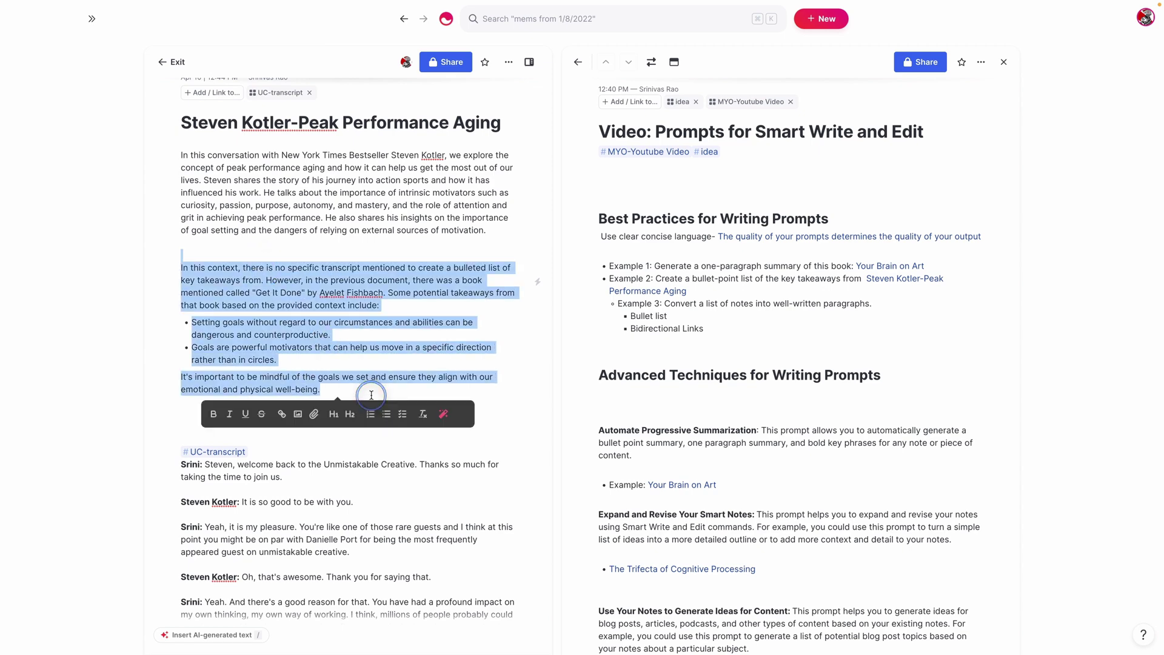
pyautogui.press('BackSpace')
pyautogui.press('Return')
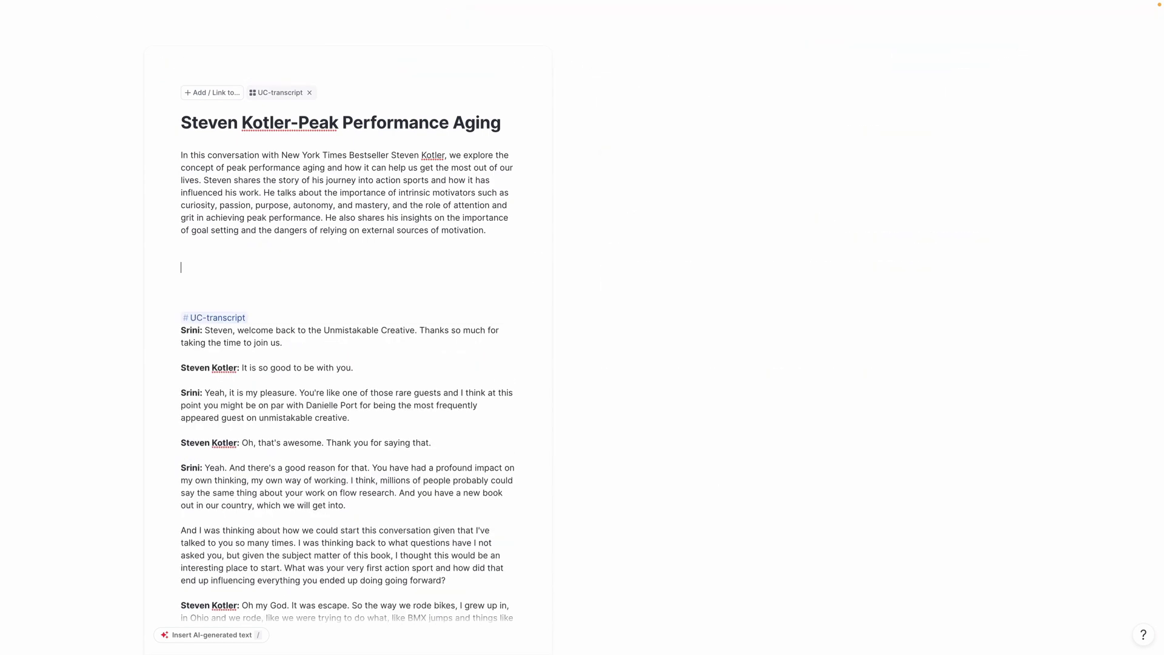
pyautogui.write('/gener')
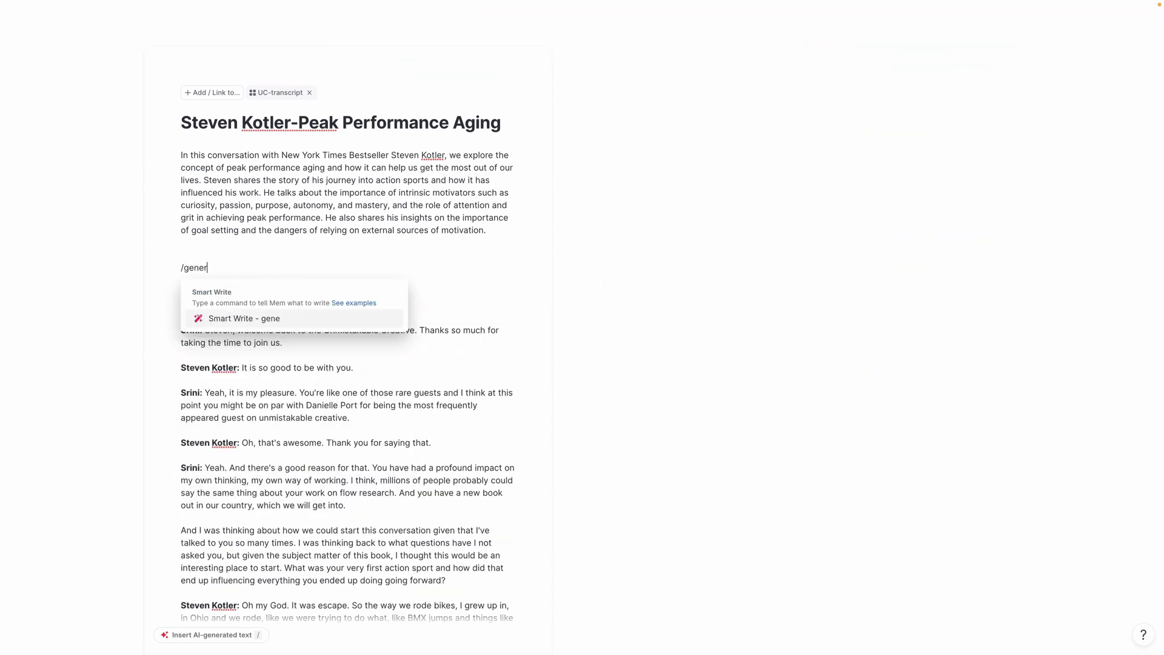
pyautogui.write('ated a bulleted list of key')
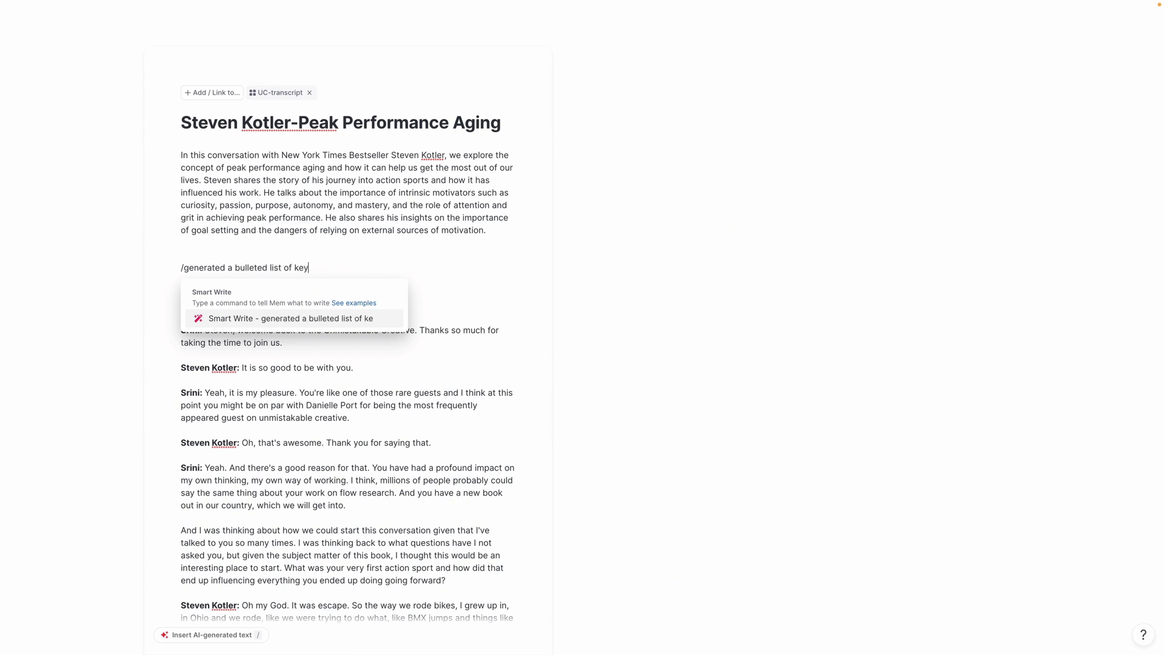
pyautogui.write(' takeways from text below')
pyautogui.press('Return')
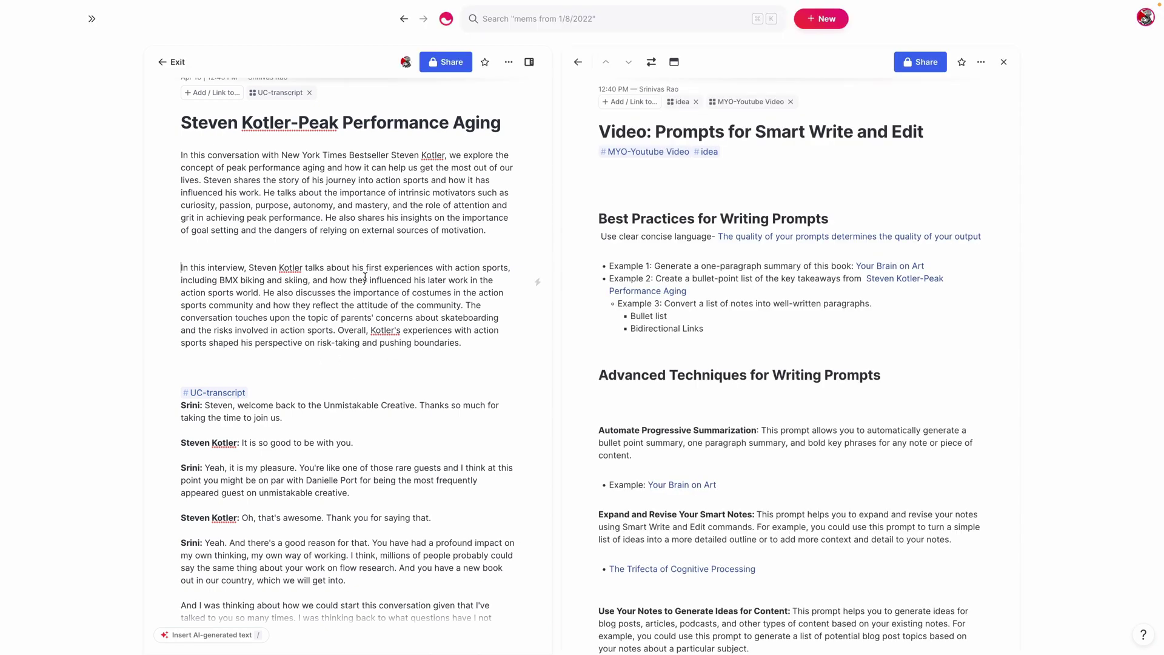
# Delete the newly generated interview summary paragraph, leaving an empty line
pyautogui.tripleClick(321, 299)
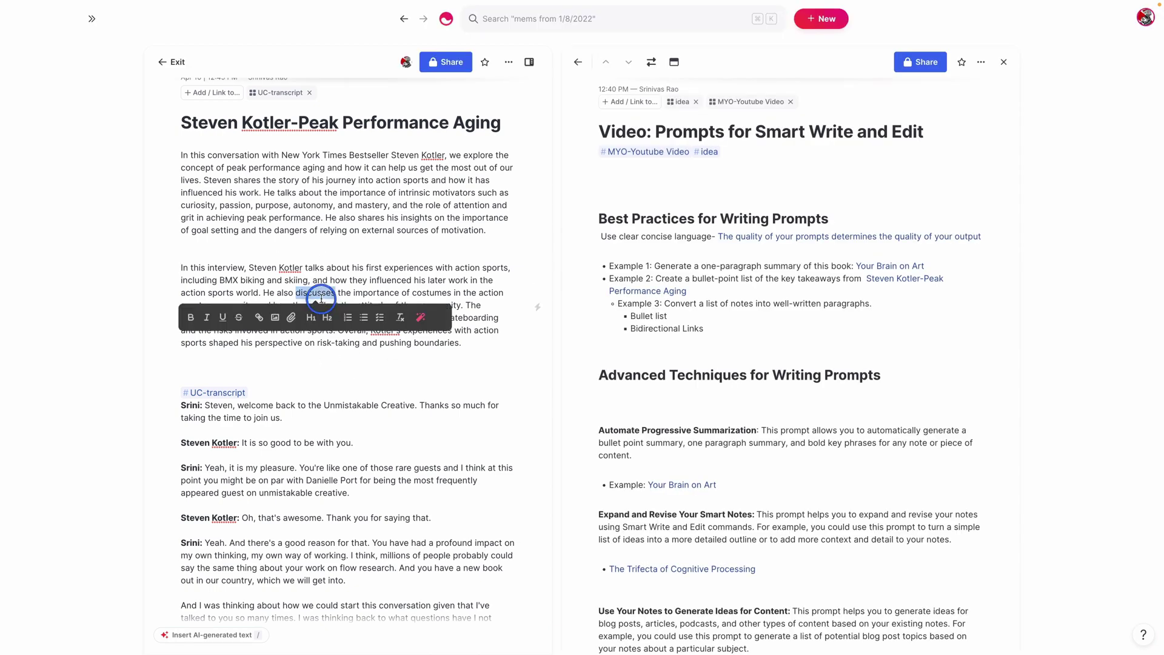
pyautogui.press('BackSpace')
pyautogui.press('Return')
pyautogui.press('Return')
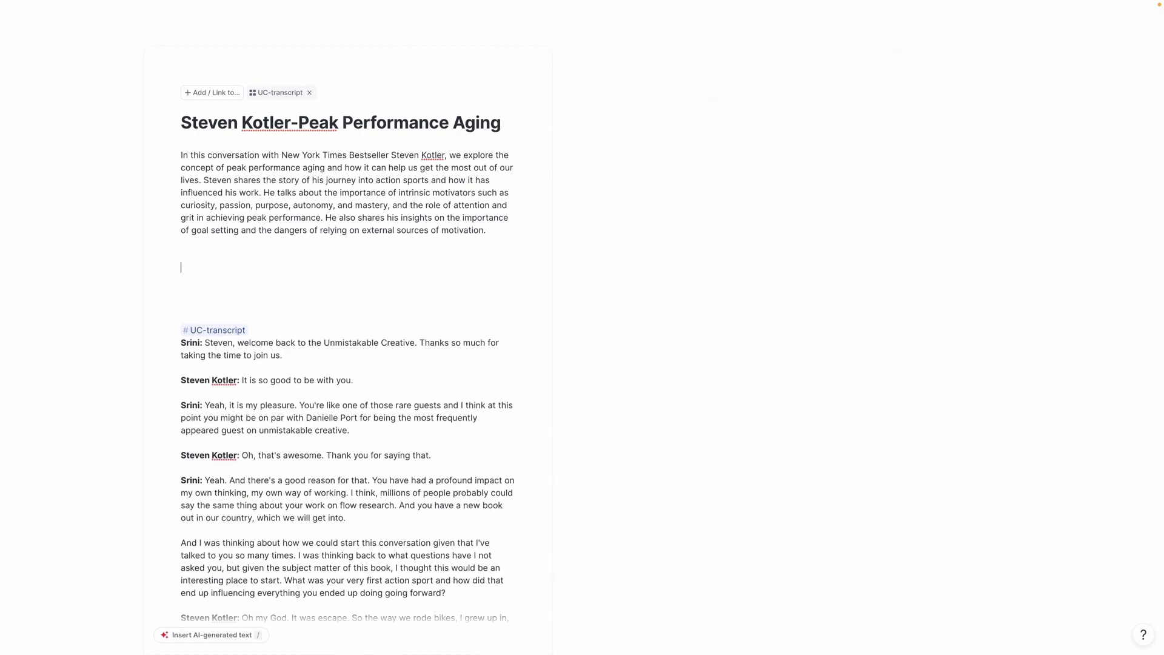
# Add a '## 10 Bullets Key Takeaways' heading and have AI continue writing the first bullet
pyautogui.write('## 10 Bullet')
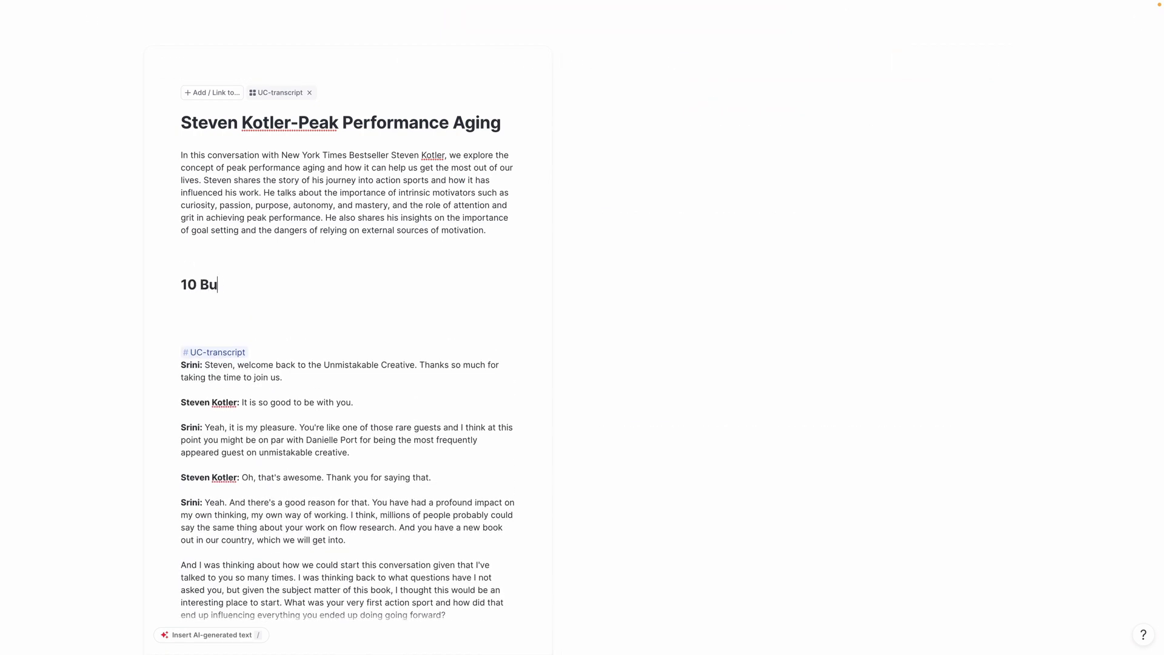
pyautogui.write('s Key Take aways')
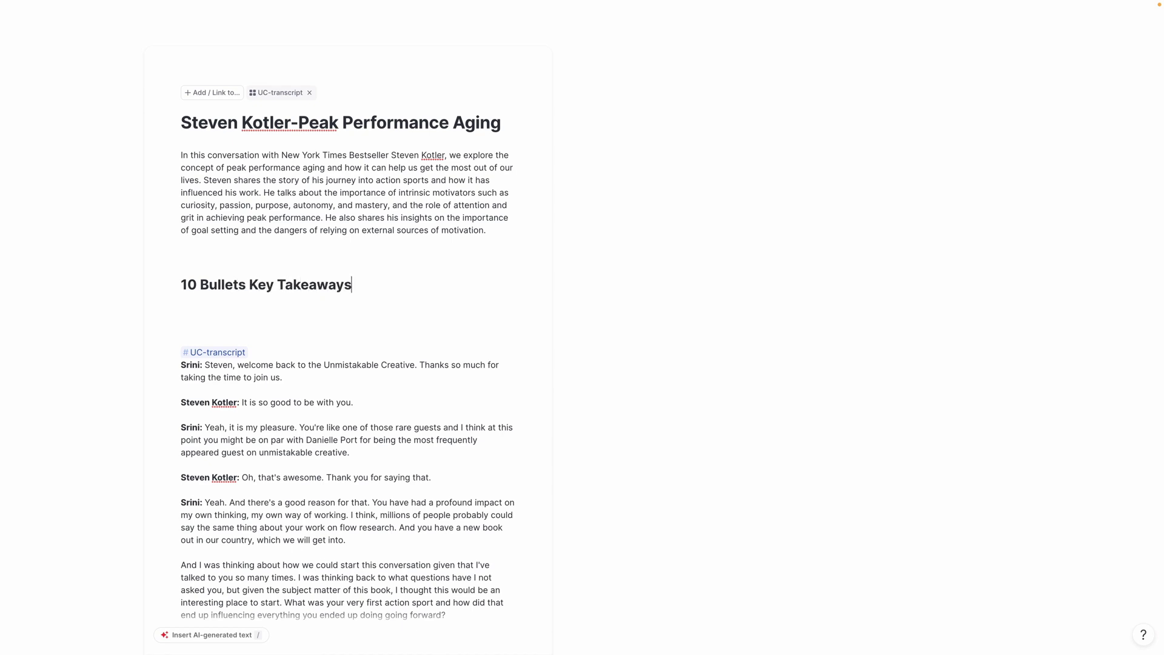
pyautogui.press('Return')
pyautogui.write('- ')
pyautogui.write('/')
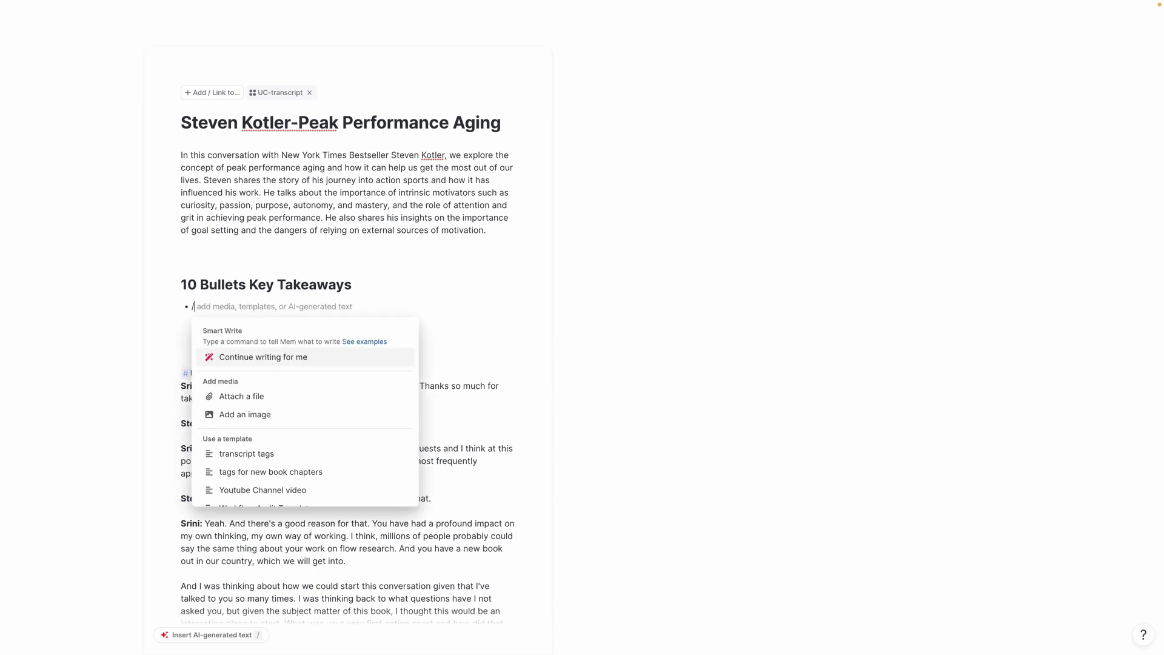
pyautogui.press('Return')
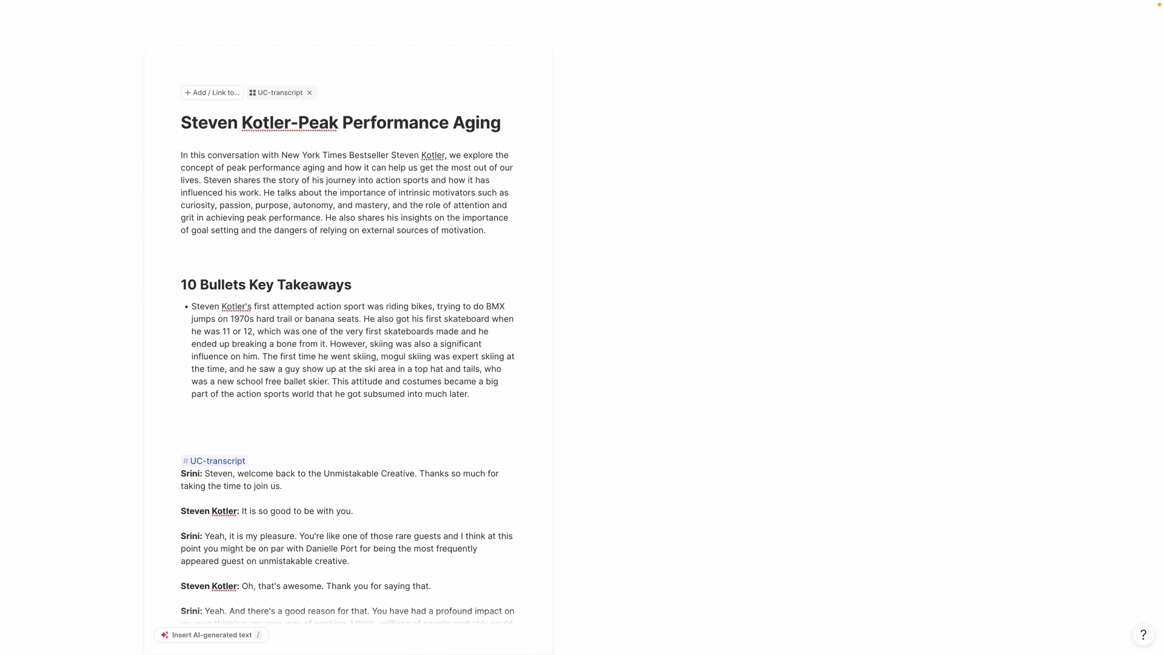
pyautogui.tripleClick(338, 330)
# Replace the heading with a Smart Edit 'bulleted list of 10 takeaways'
pyautogui.press('BackSpace')
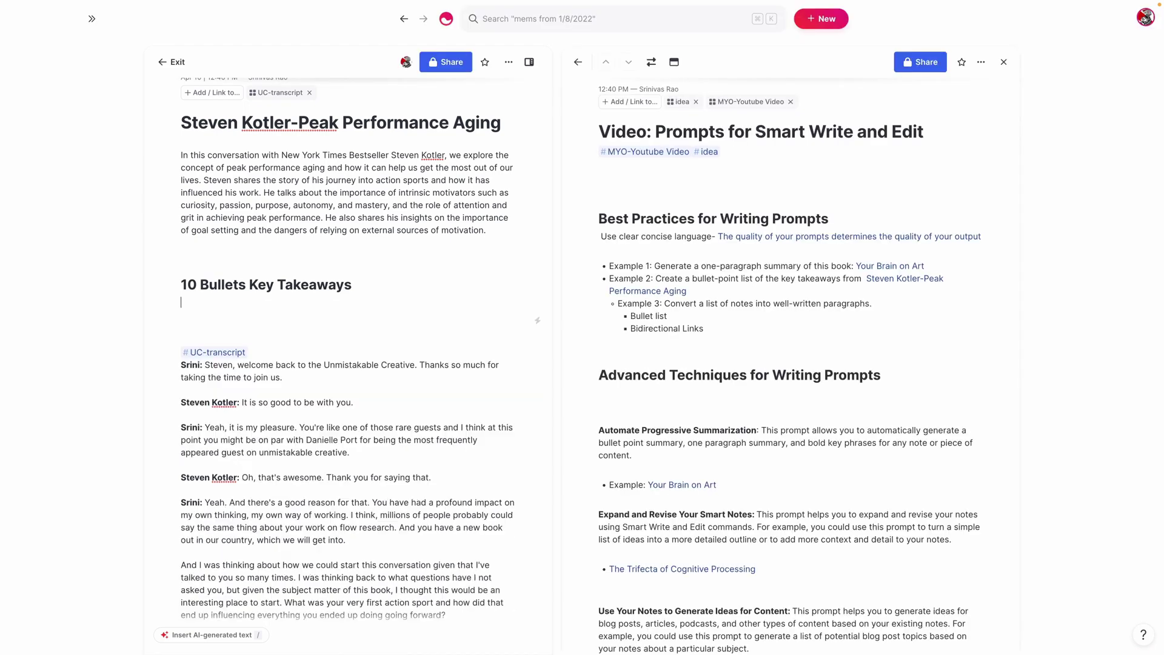
pyautogui.press('BackSpace')
pyautogui.doubleClick(322, 287)
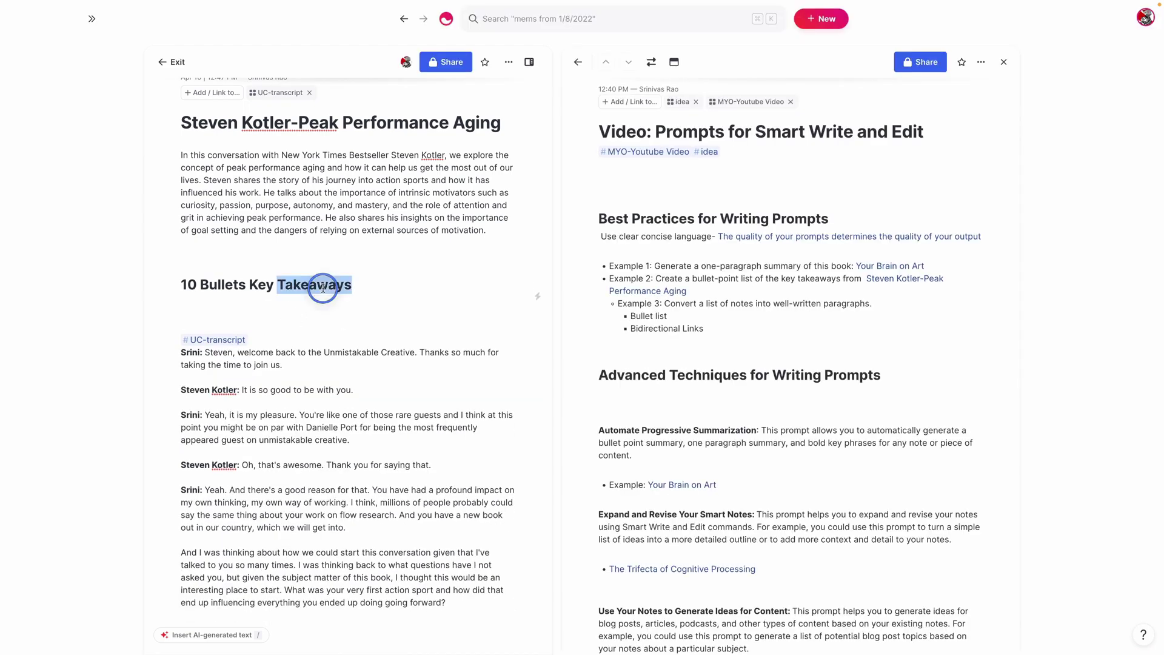
pyautogui.click(323, 287)
pyautogui.click(388, 313)
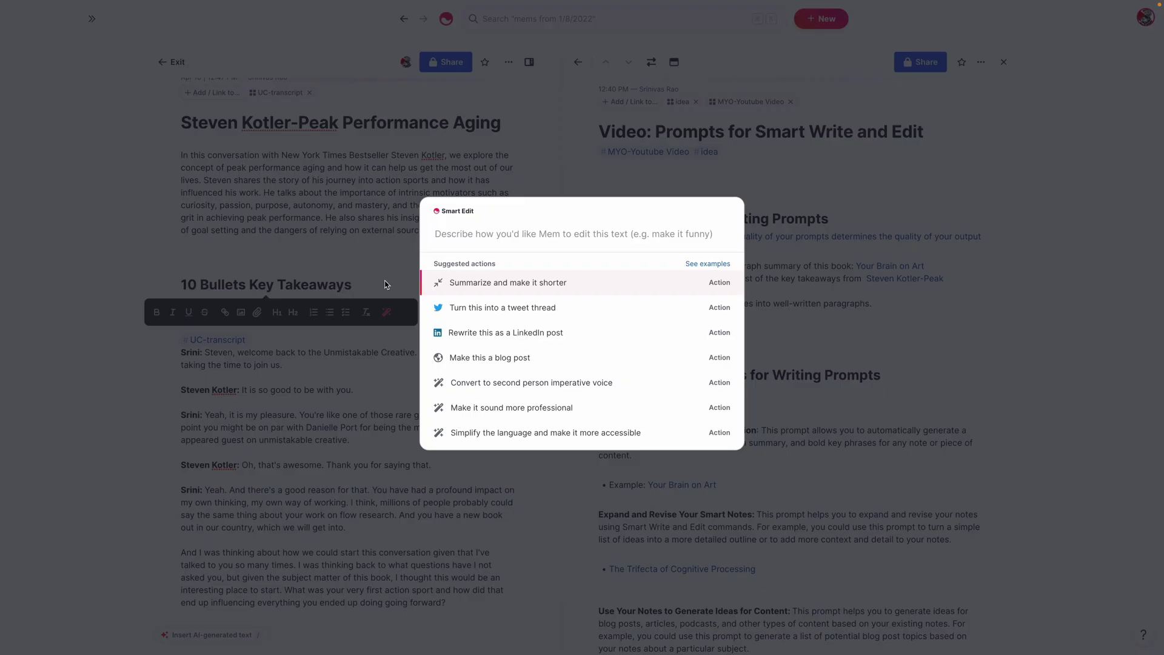
pyautogui.write('bulleted ')
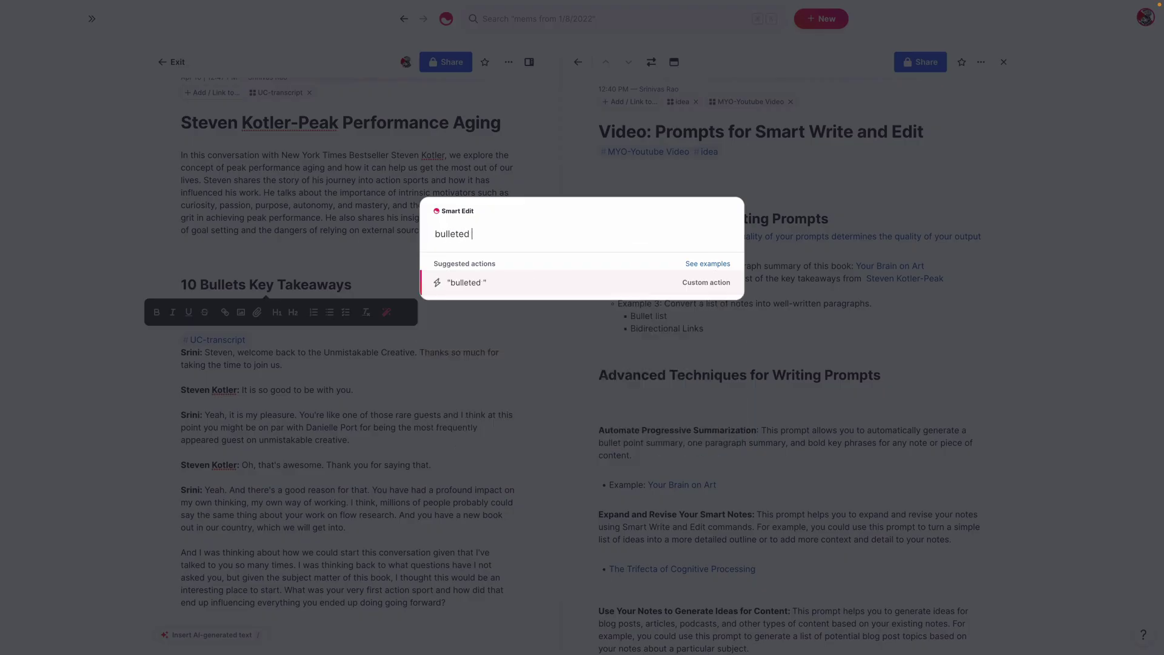
pyautogui.write('list of 10 takeways')
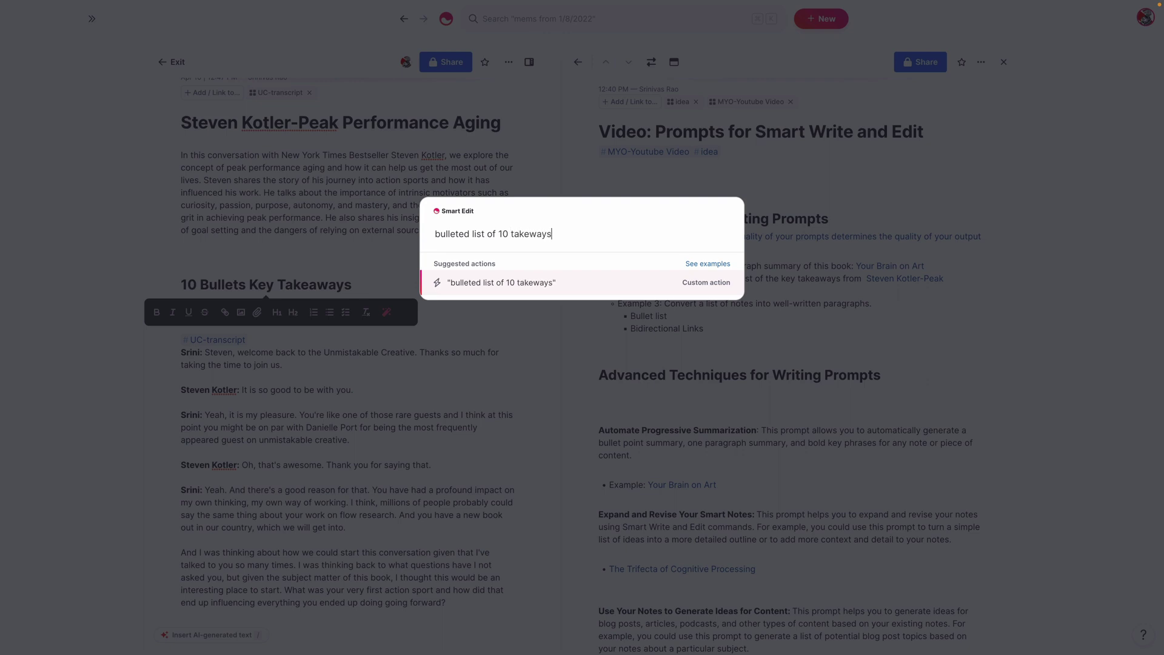
pyautogui.press('BackSpace')
pyautogui.press('BackSpace')
pyautogui.press('BackSpace')
pyautogui.press('BackSpace')
pyautogui.write('aways')
pyautogui.press('Return')
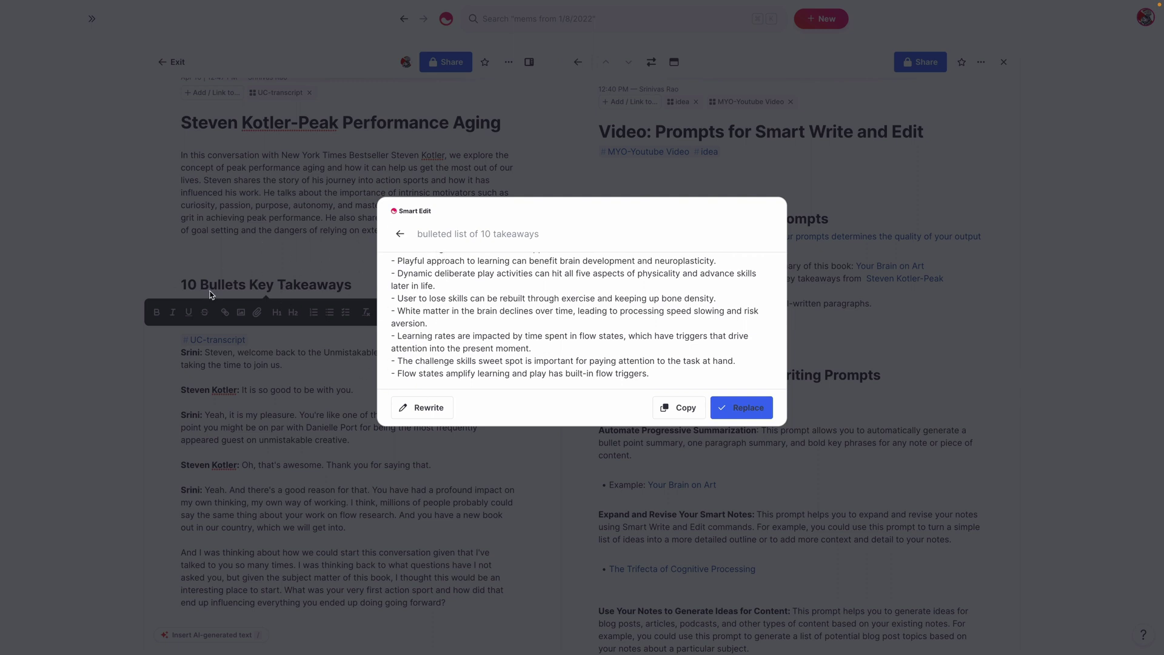
pyautogui.click(754, 407)
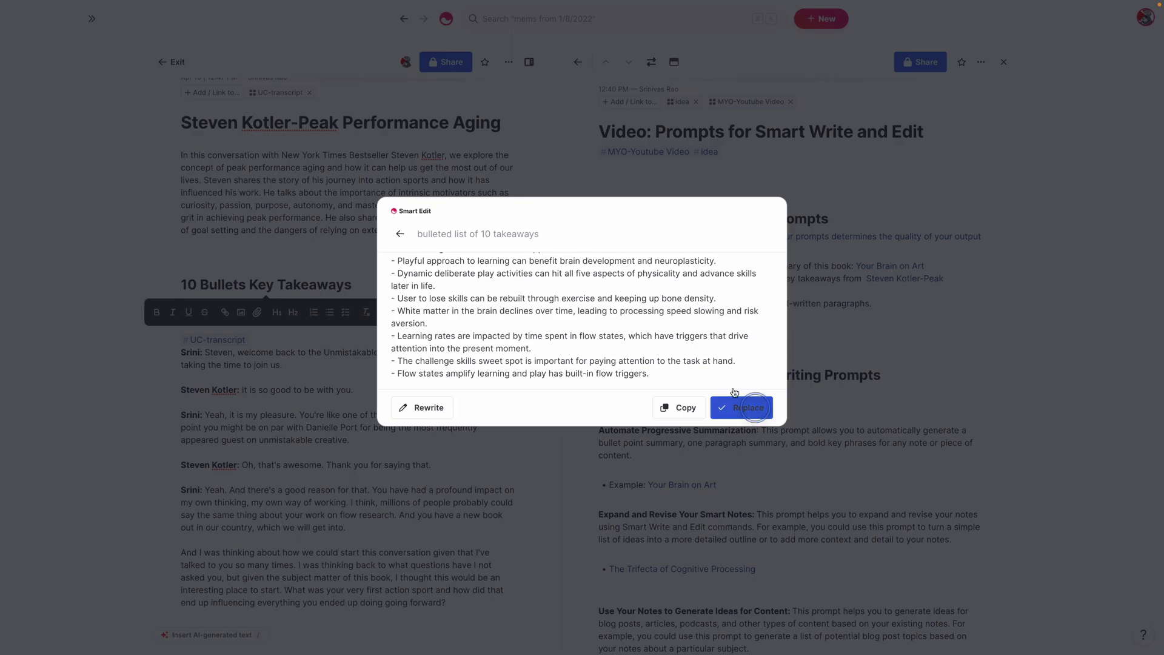
# Join the Flow states line into the bullet list and add space above the transcript tag
pyautogui.scroll(-3, 310, 291)
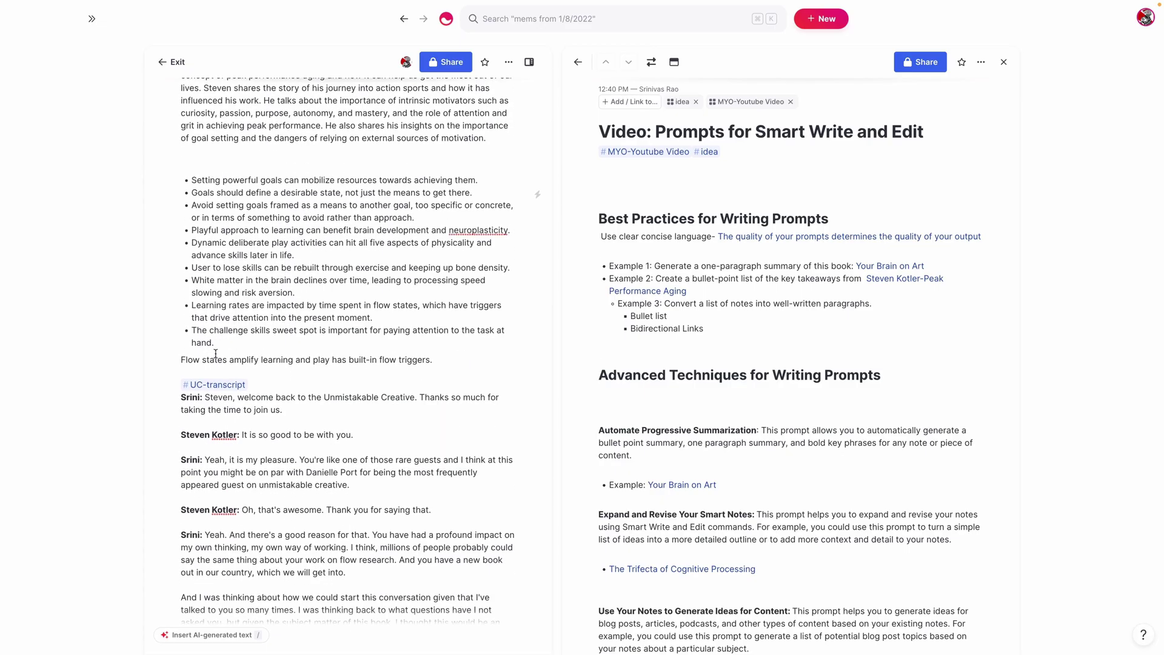
pyautogui.press('BackSpace')
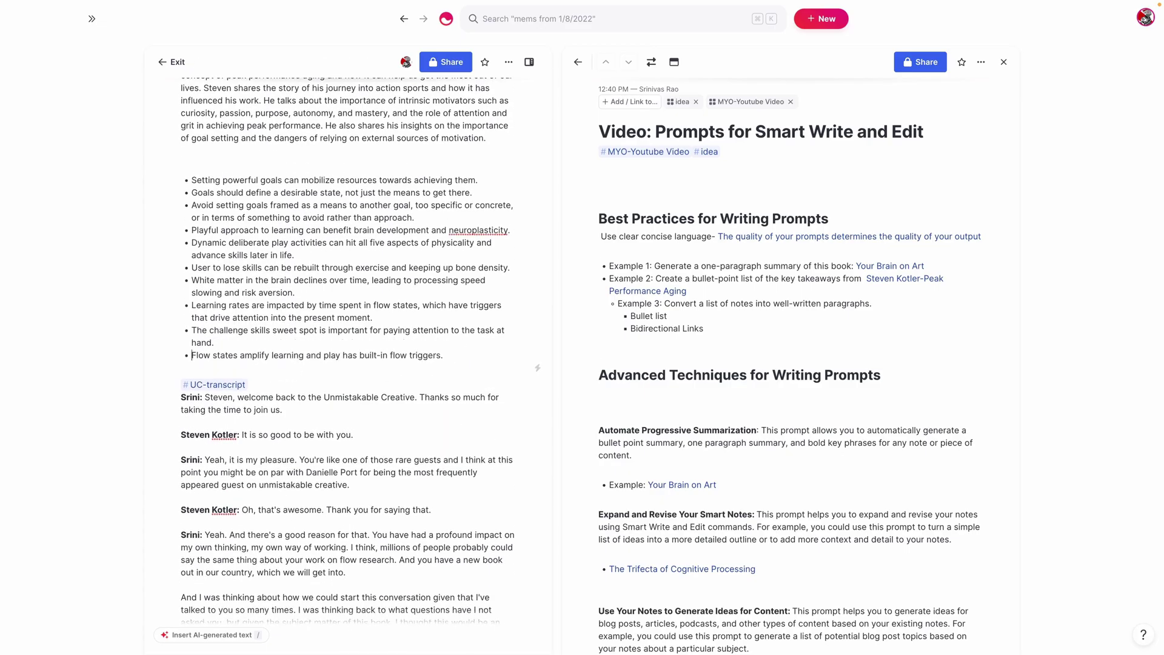
pyautogui.press('End')
pyautogui.press('Return')
pyautogui.press('Return')
pyautogui.press('Return')
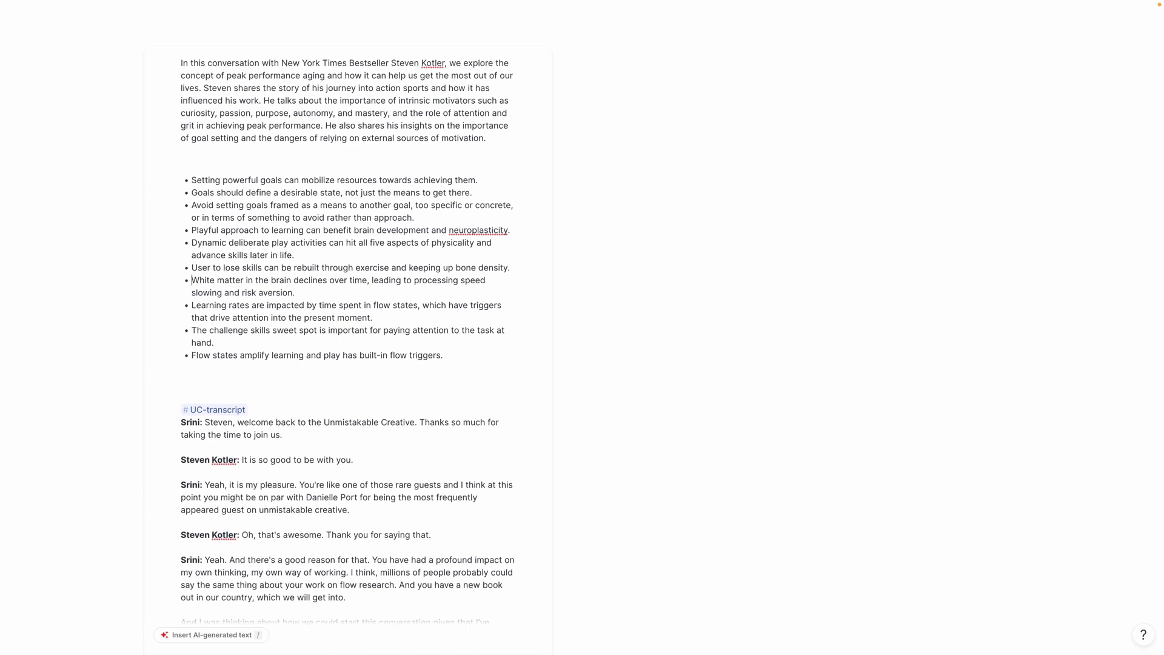
# Add a '# Key Takeaways' heading above the ten bullets
pyautogui.click(191, 242)
pyautogui.click(182, 113)
pyautogui.press('Return')
pyautogui.write('# Key ')
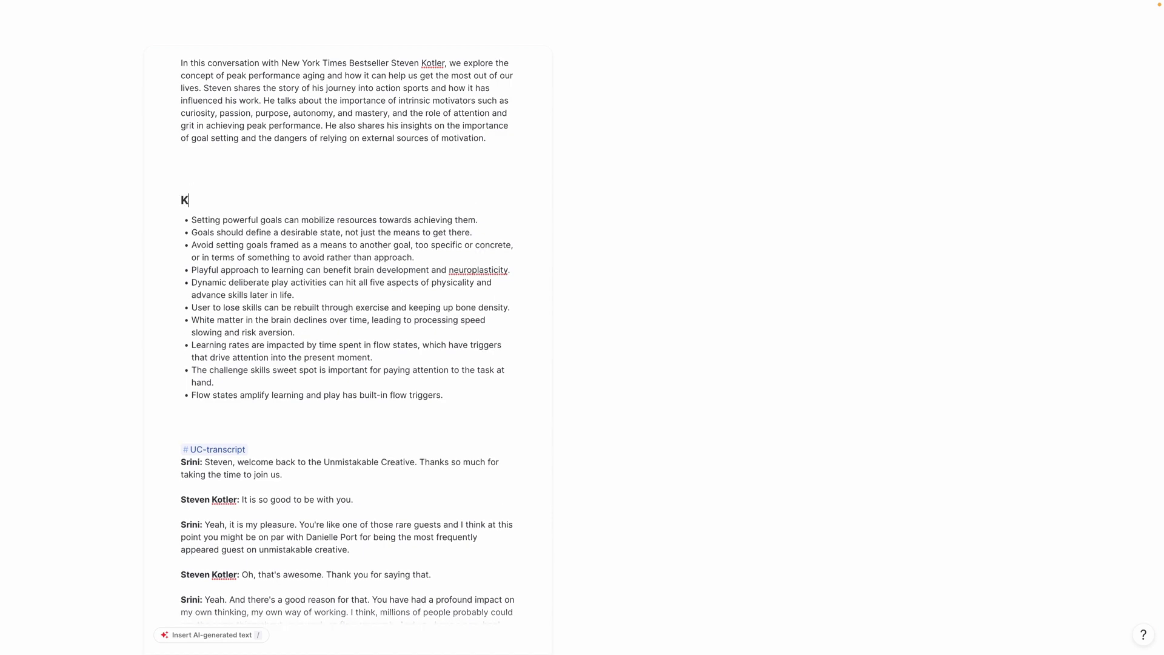
pyautogui.write('Takeways')
pyautogui.press('BackSpace')
pyautogui.press('BackSpace')
pyautogui.press('BackSpace')
pyautogui.press('BackSpace')
pyautogui.press('BackSpace')
pyautogui.write('aways')
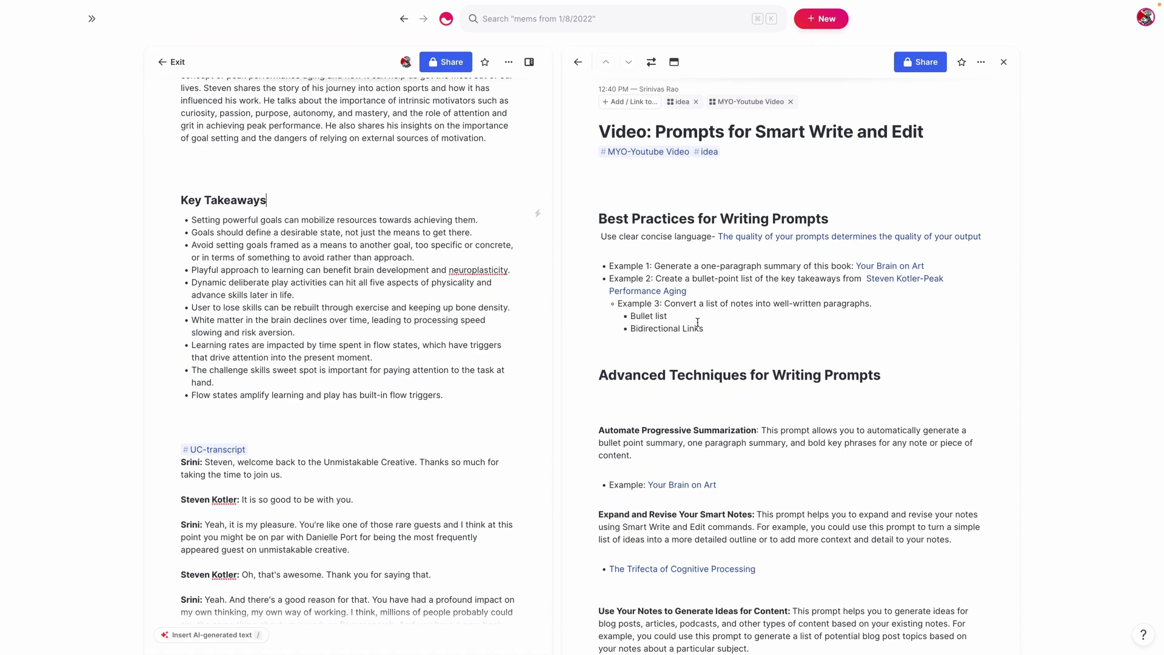
pyautogui.scroll(-1, 706, 305)
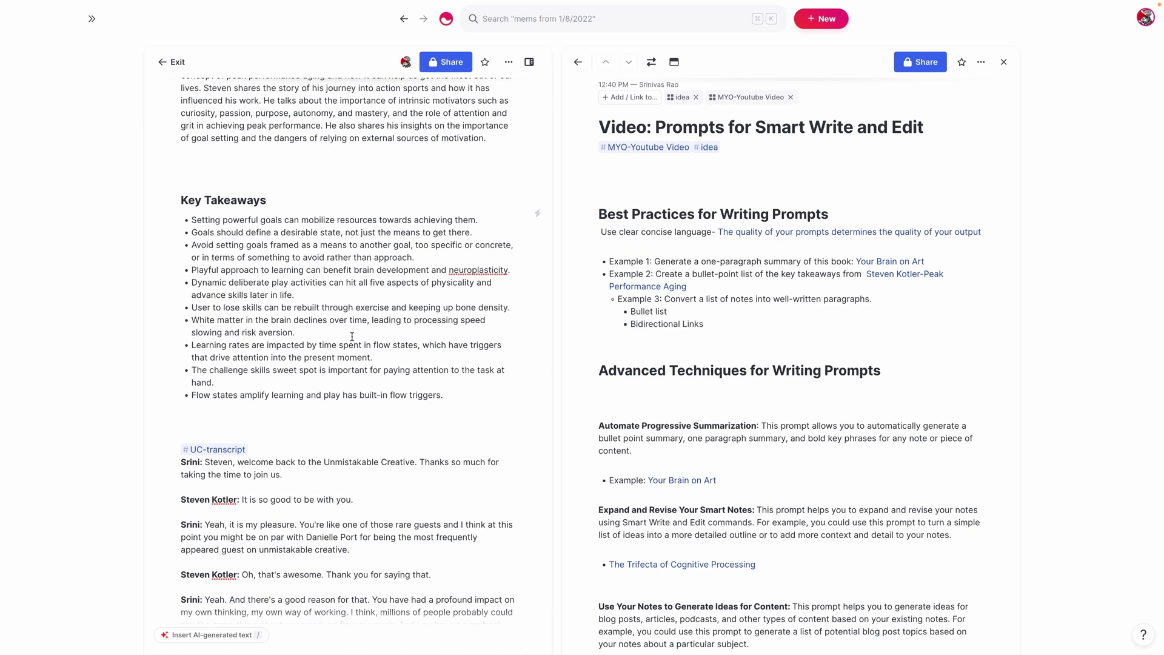
# Smart Edit the ten bullets with 'convert this into two paragraphs' and copy the result
pyautogui.moveTo(444, 393); pyautogui.dragTo(184, 215)
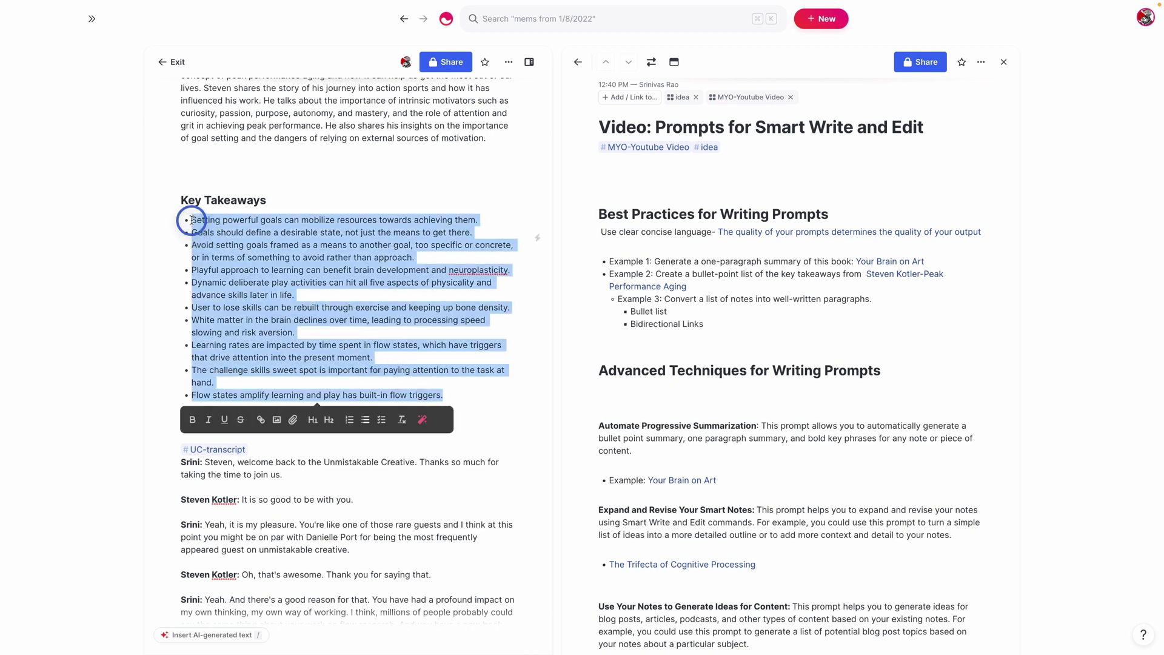
pyautogui.click(422, 420)
pyautogui.write('convert')
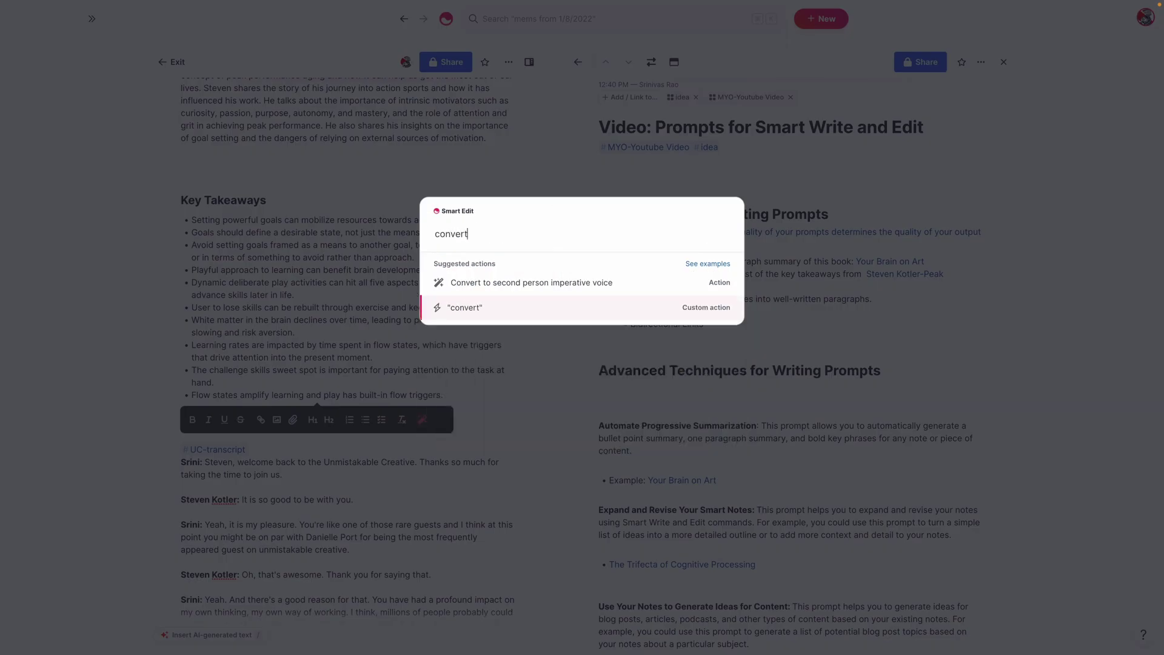
pyautogui.write(' this into two paragraphs')
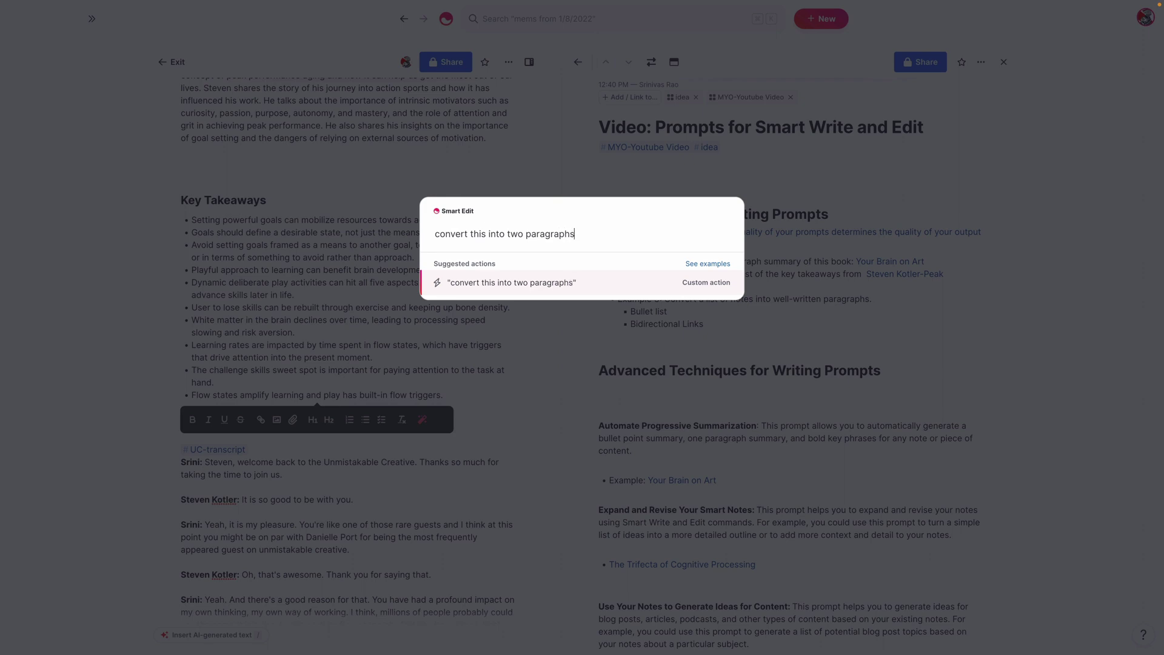
pyautogui.press('Return')
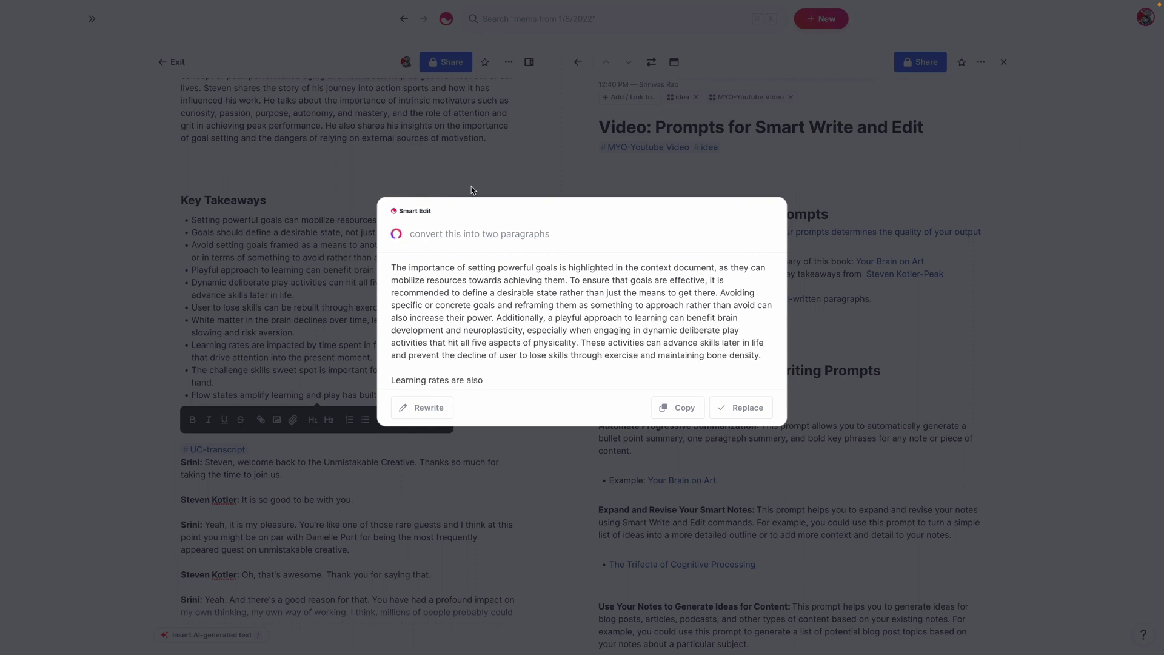
pyautogui.click(667, 407)
# Paste the generated paragraph below the bullet list, above the transcript tag
pyautogui.scroll(-3, 339, 376)
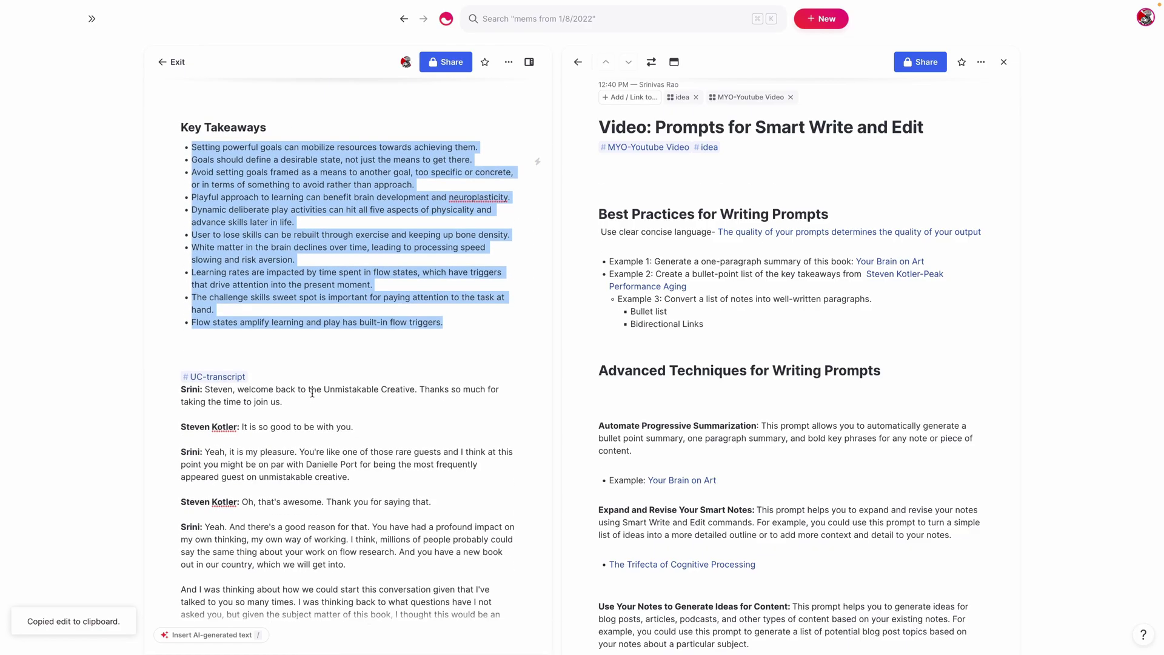
pyautogui.click(219, 333)
pyautogui.press('Return')
pyautogui.press('Return')
pyautogui.press('Return')
pyautogui.press('Return')
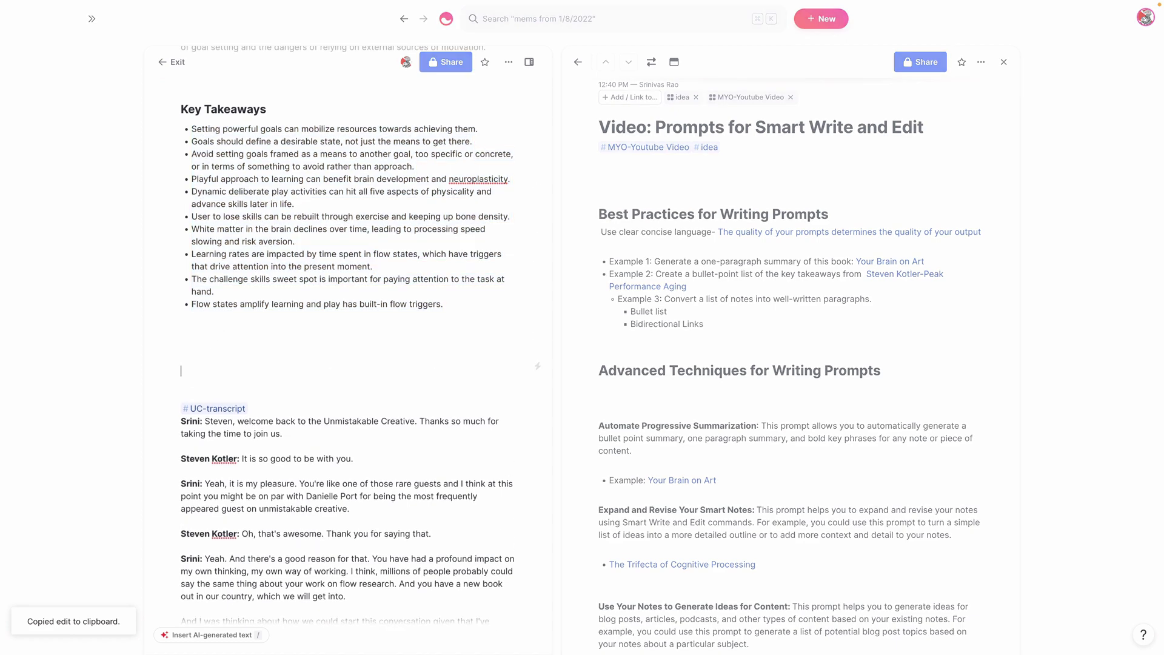
pyautogui.write('The importance of setting powerful goals is highlighted in the context document, as they can mobilize resources towards achieving them. To ensure that goals are effective, it is recommended to define a desirable state rather than just the means to get there. Avoiding specific or concrete goals and reframing them as something to approach rather than avoid can also increase their power. Additionally, a playful approach to learning can benefit brain development and neuroplasticity, especially when engaging in dynamic deliberate play activities that hit all five aspects of physicality. These activities can advance skills later in life and prevent the decline of user to lose skills through exercise and maintaining bone density.')
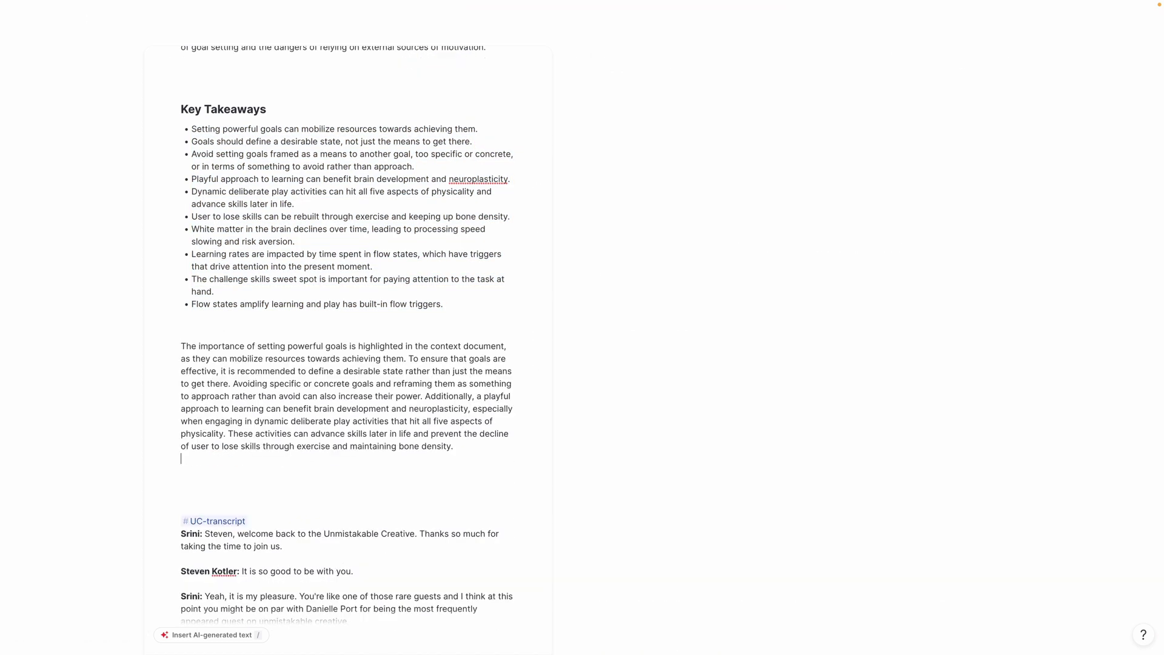
pyautogui.scroll(-2, 453, 310)
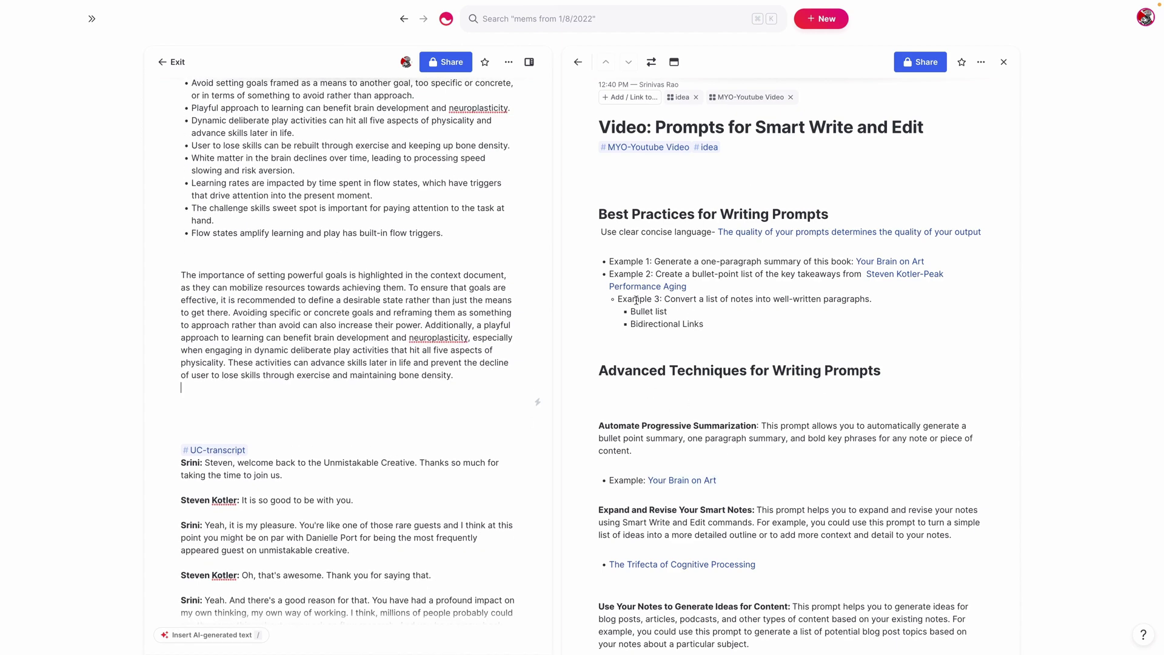
pyautogui.scroll(-1, 673, 339)
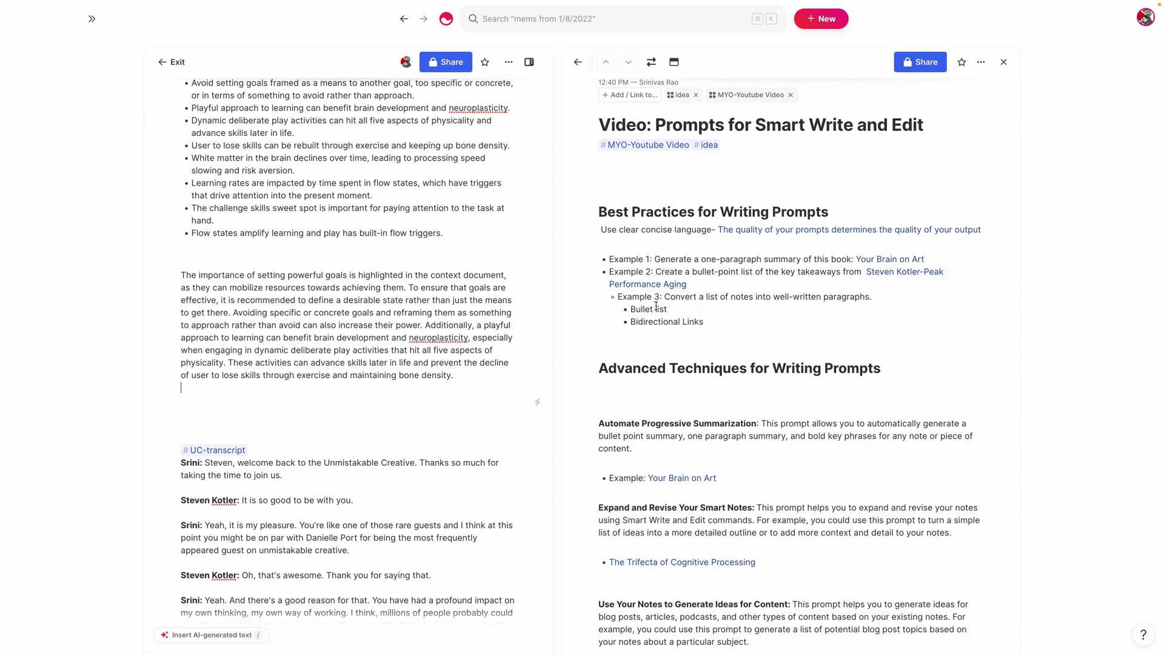
# Put the prompts note on the left alone and reword the Example 3 sub-bullet as a Turning Bidirectional Links example
pyautogui.click(650, 63)
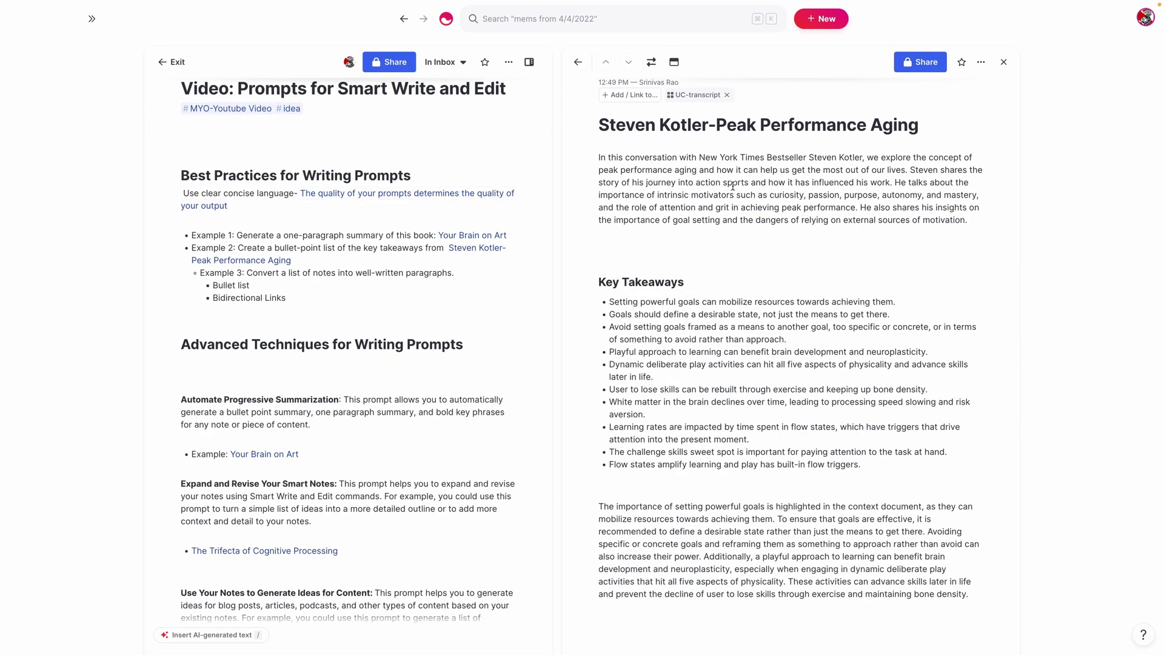
pyautogui.click(1004, 62)
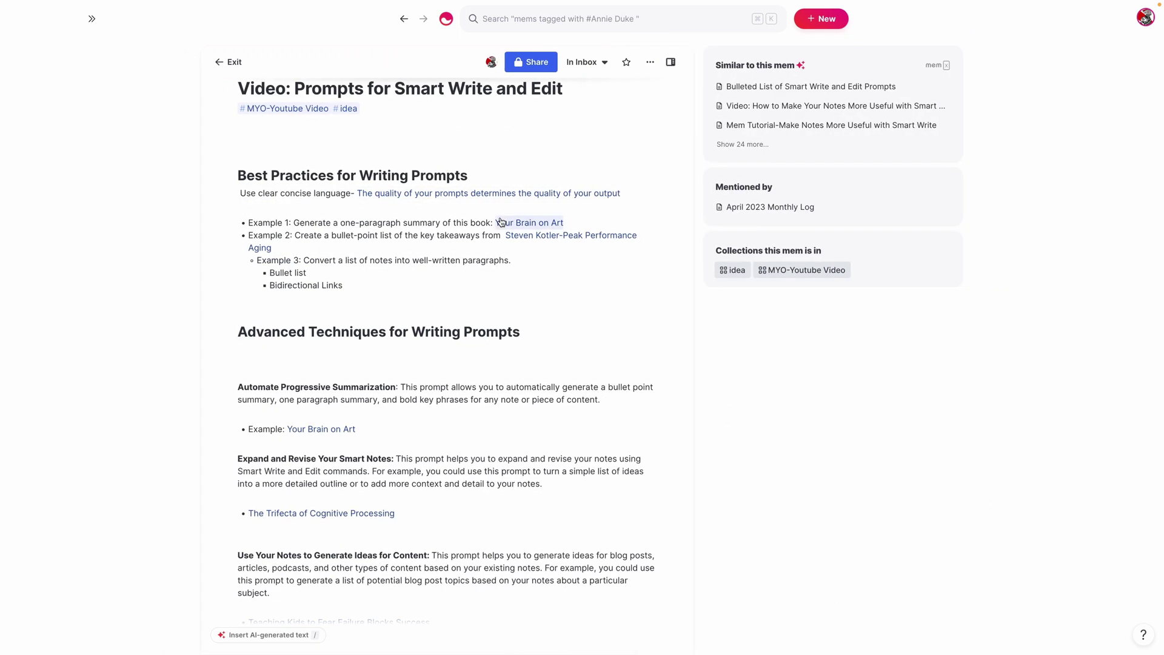
pyautogui.click(267, 286)
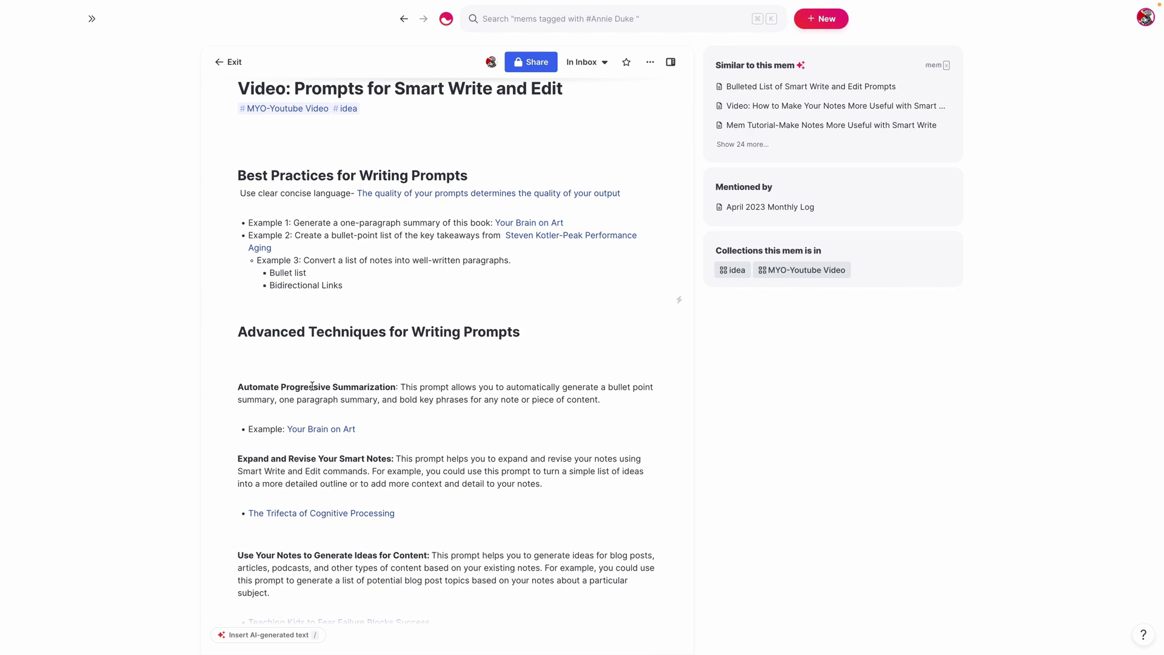
pyautogui.write('Turning ')
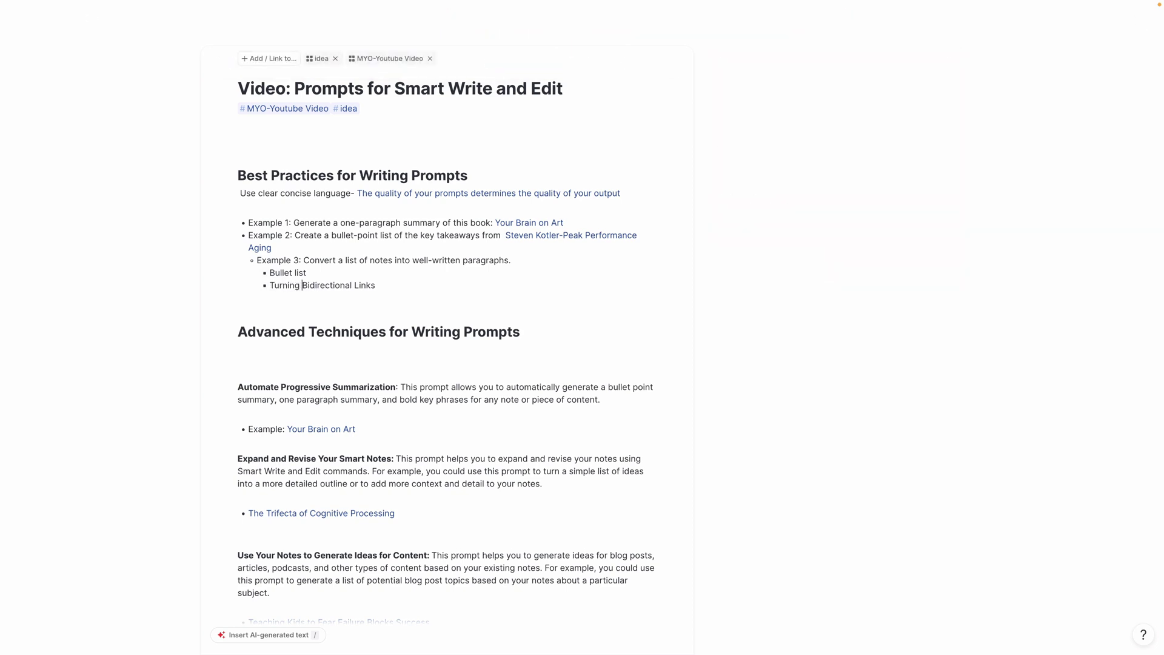
pyautogui.write('Example: ')
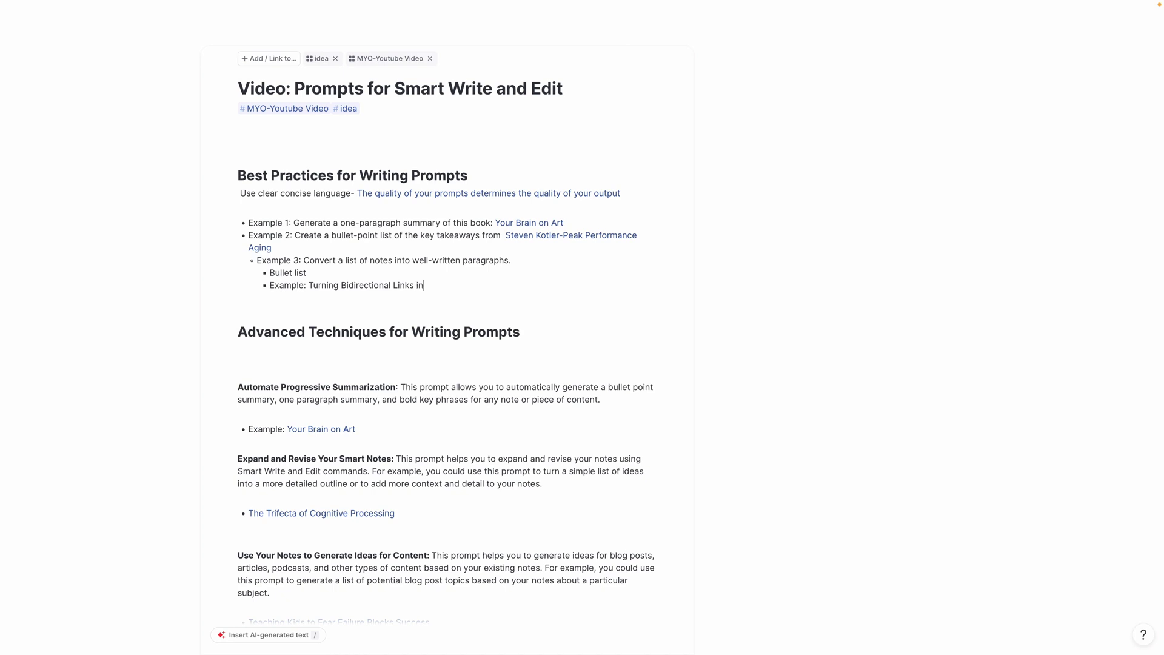
pyautogui.write('well written pararaps')
# Make the bullet an @ link to a new mem 'Example: Turning Bidirectional Links into well written paragraphs' and open it
pyautogui.click(270, 284)
pyautogui.write('@')
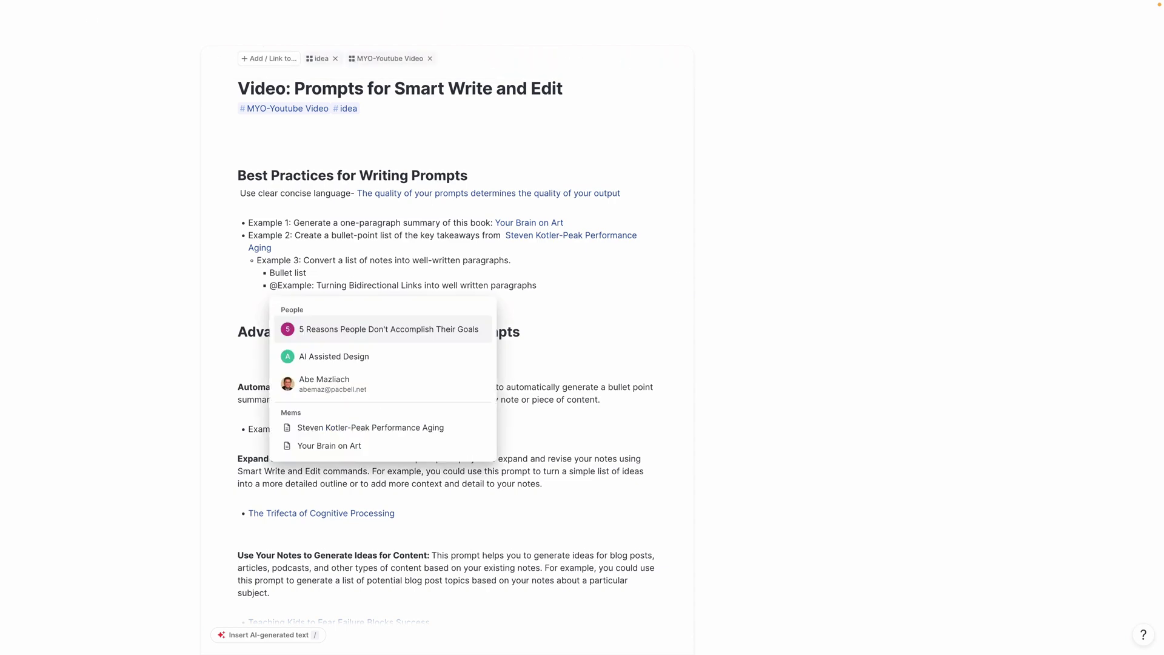
pyautogui.click(549, 284)
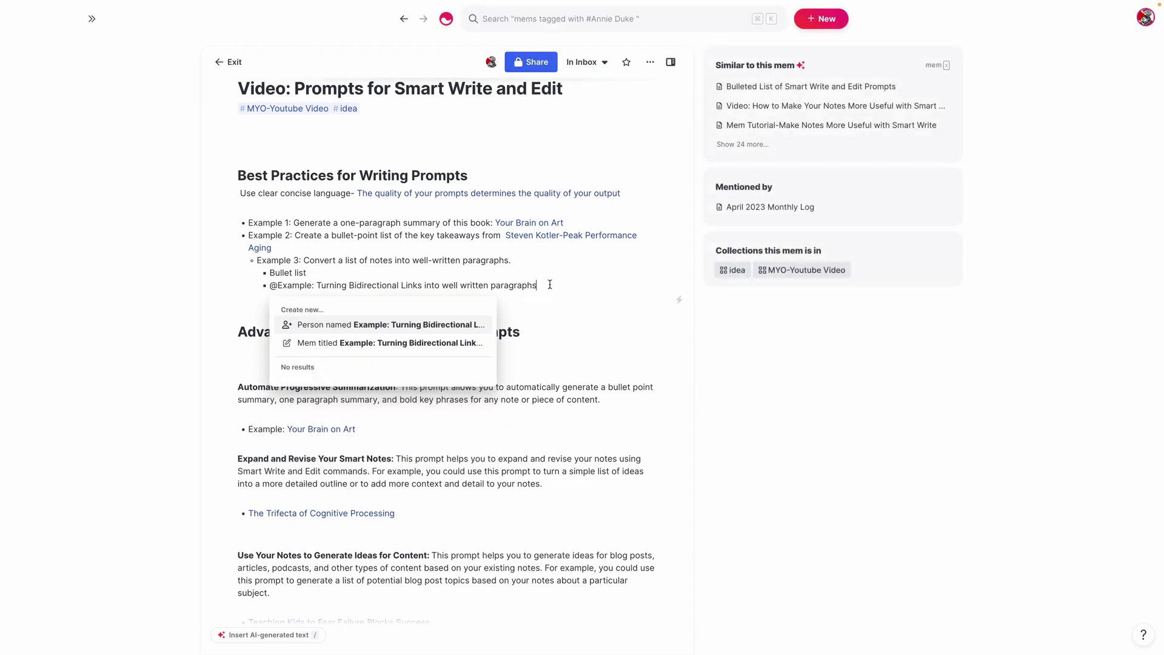
pyautogui.click(442, 343)
pyautogui.click(482, 284)
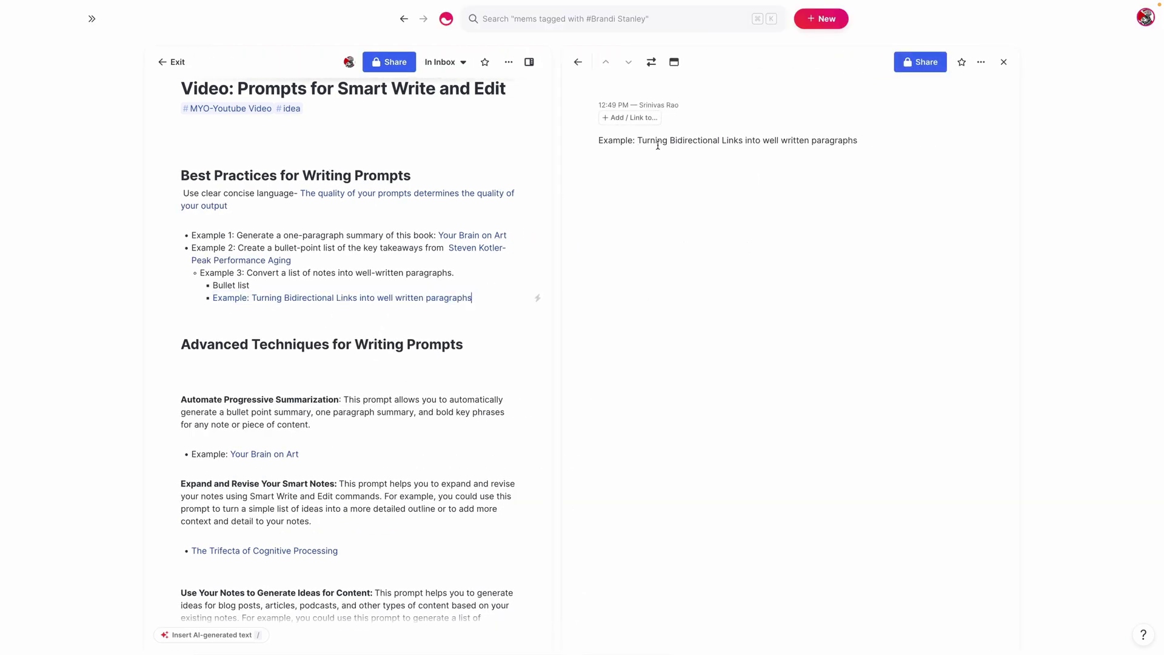
# Move the example mem left and make its title an H1 heading
pyautogui.click(651, 61)
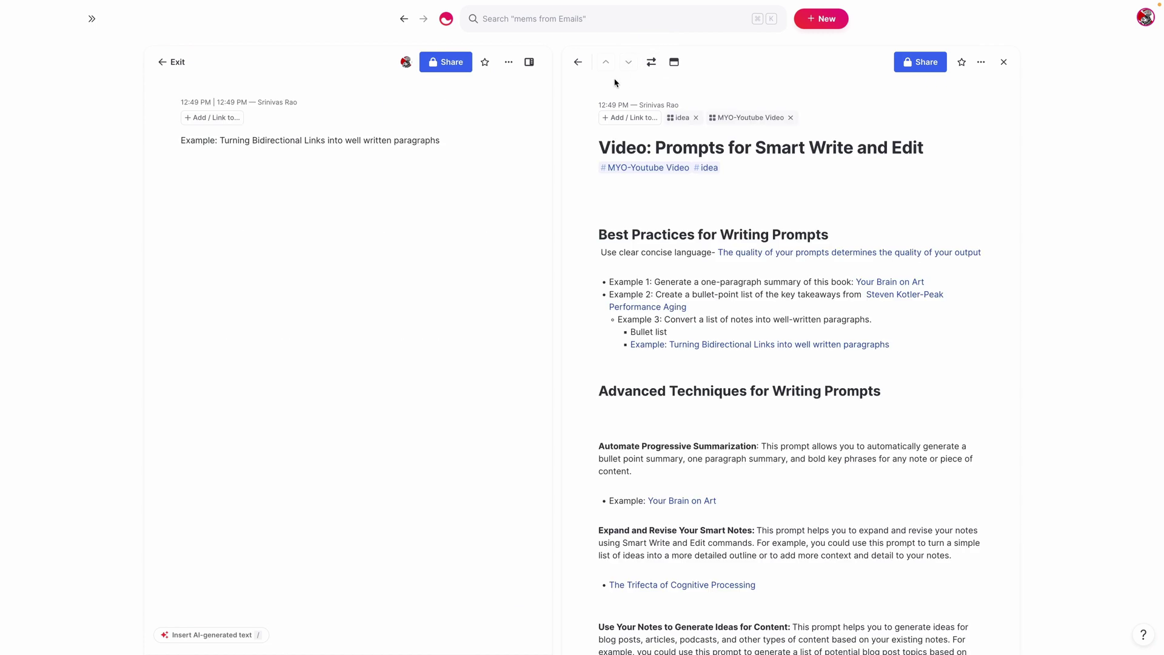
pyautogui.tripleClick(293, 136)
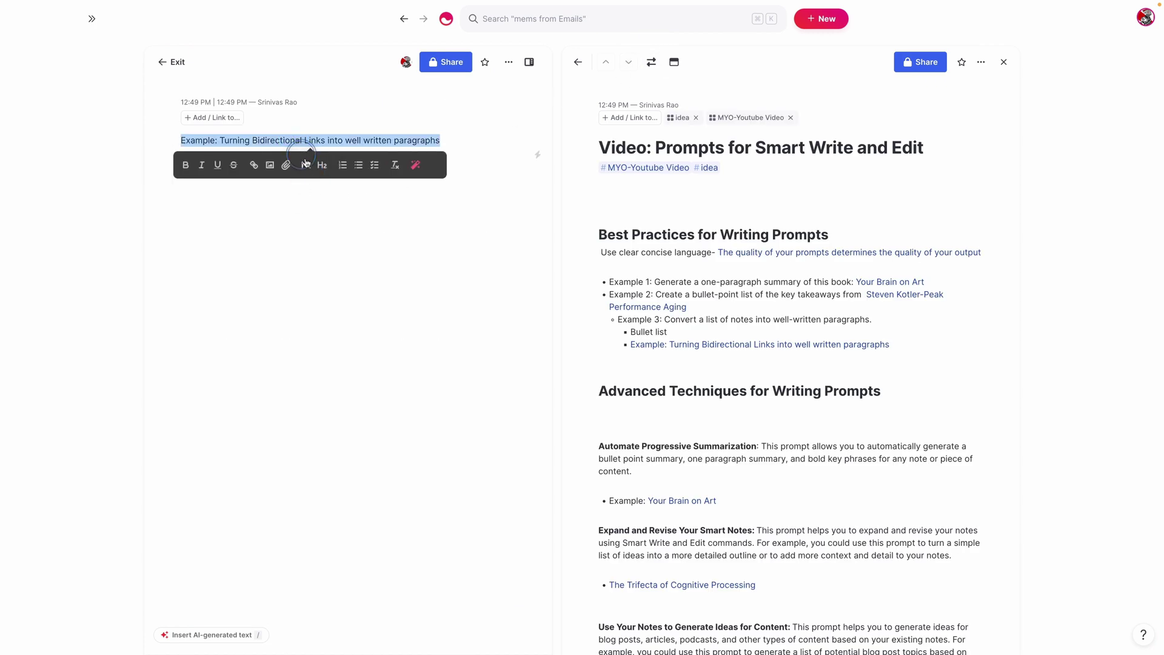
pyautogui.click(306, 165)
pyautogui.click(401, 171)
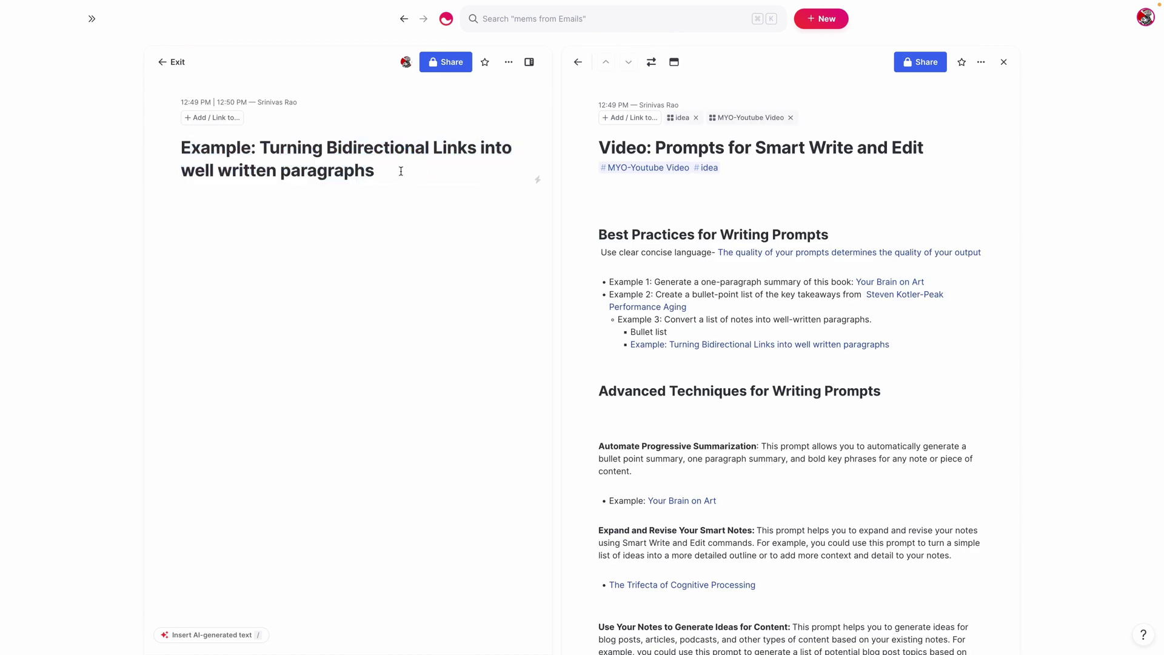
# Add three bullets linking the Curiosity mems: Building Block of Flourishing, antidote to boredom, engine for innovation
pyautogui.press('Return')
pyautogui.write('- ')
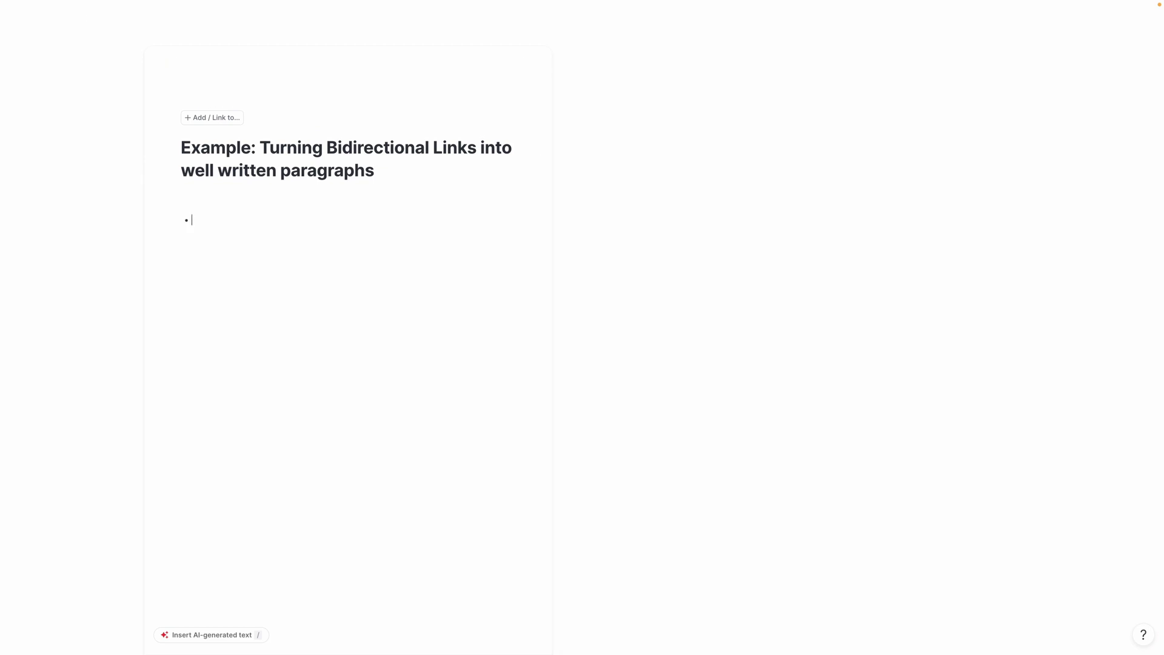
pyautogui.write('@curio')
pyautogui.press('Return')
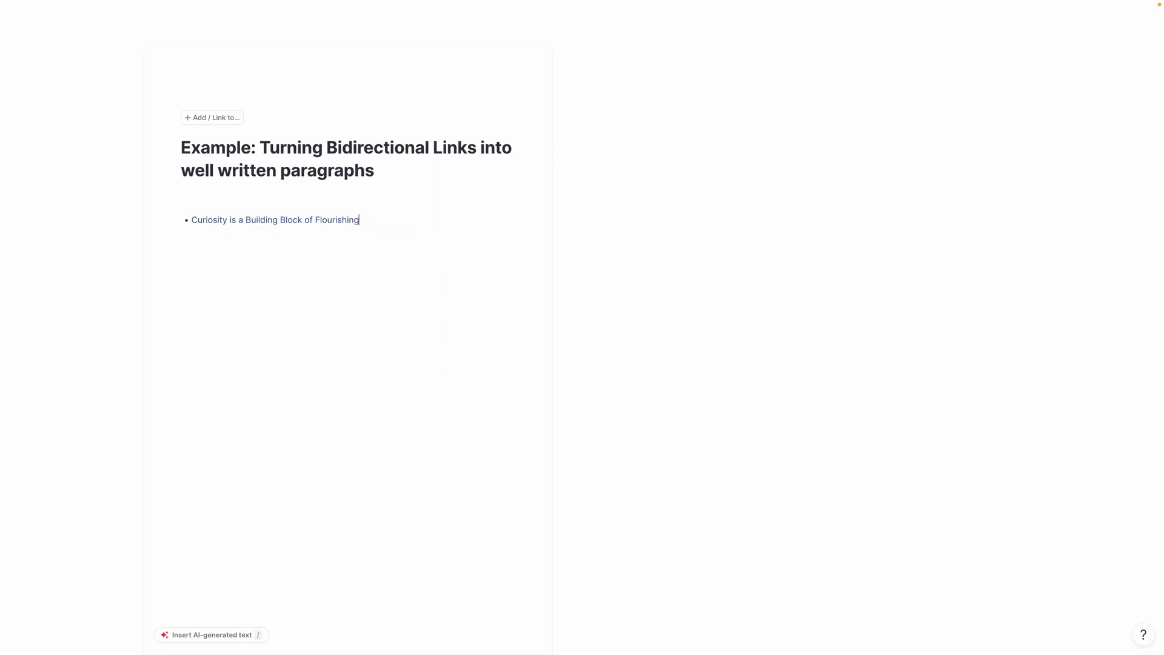
pyautogui.press('Return')
pyautogui.write('@cusio')
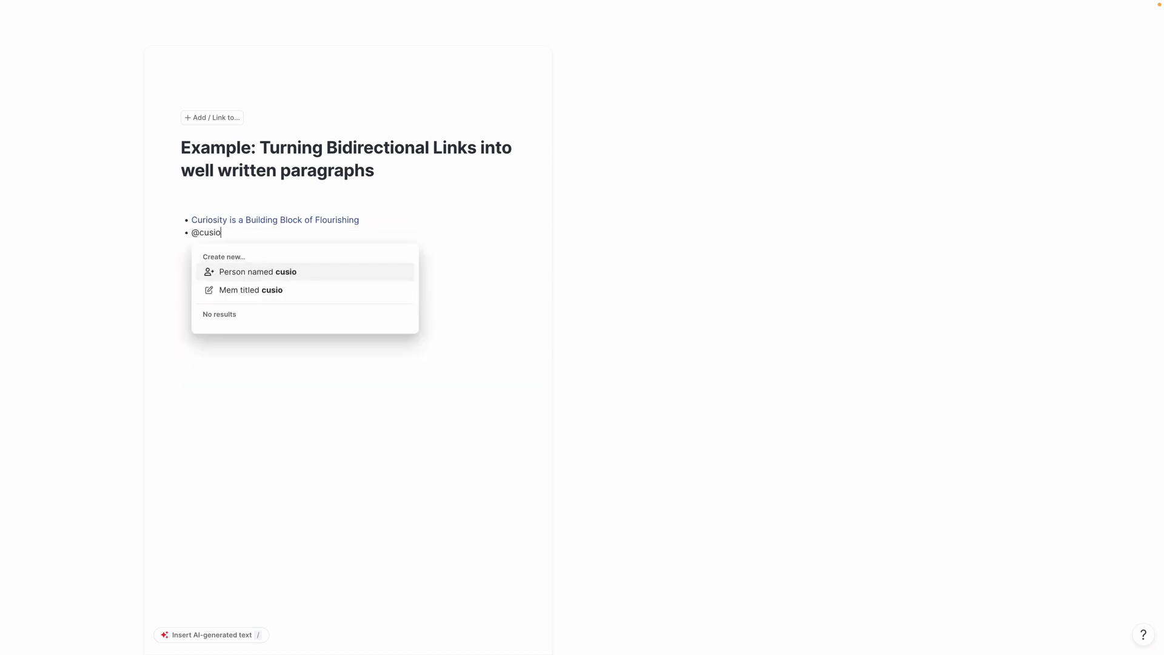
pyautogui.write('o')
pyautogui.press('Down')
pyautogui.press('Return')
pyautogui.press('Return')
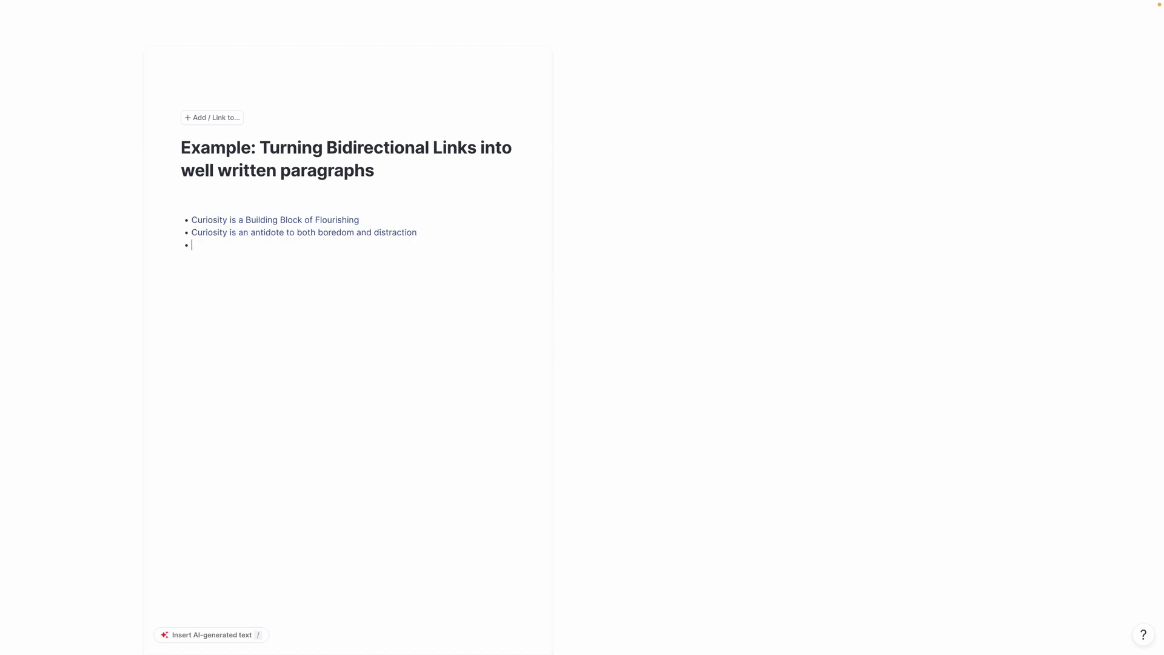
pyautogui.write('@curio')
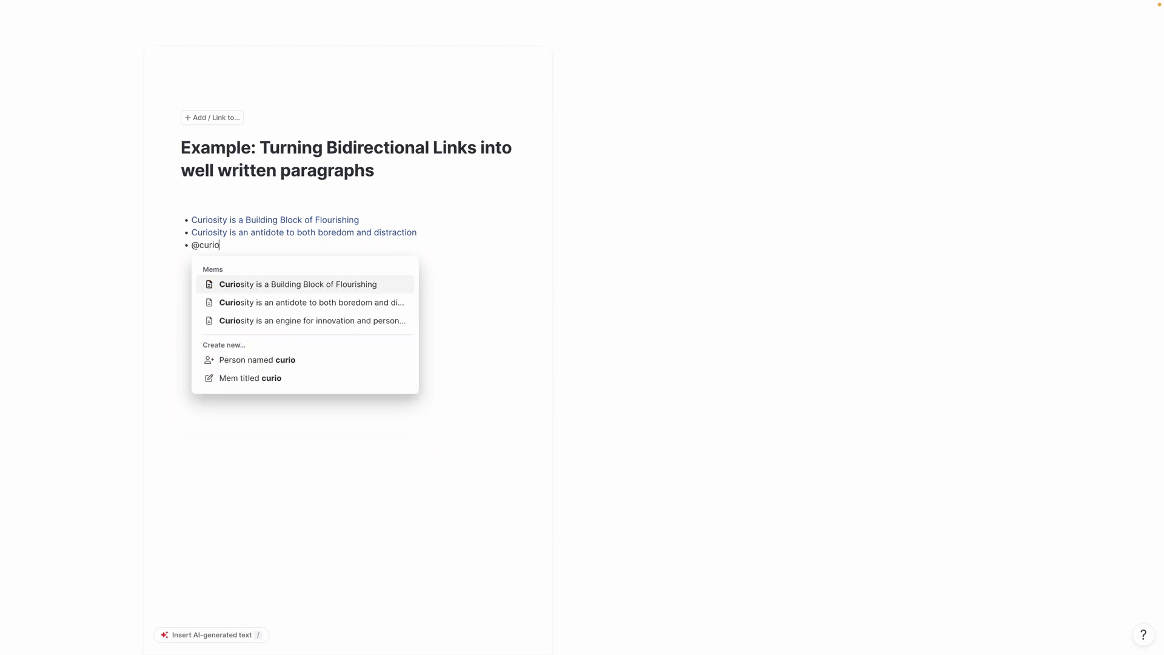
pyautogui.press('Down')
pyautogui.press('Down')
pyautogui.press('Down')
pyautogui.press('Up')
pyautogui.press('Up')
pyautogui.press('Down')
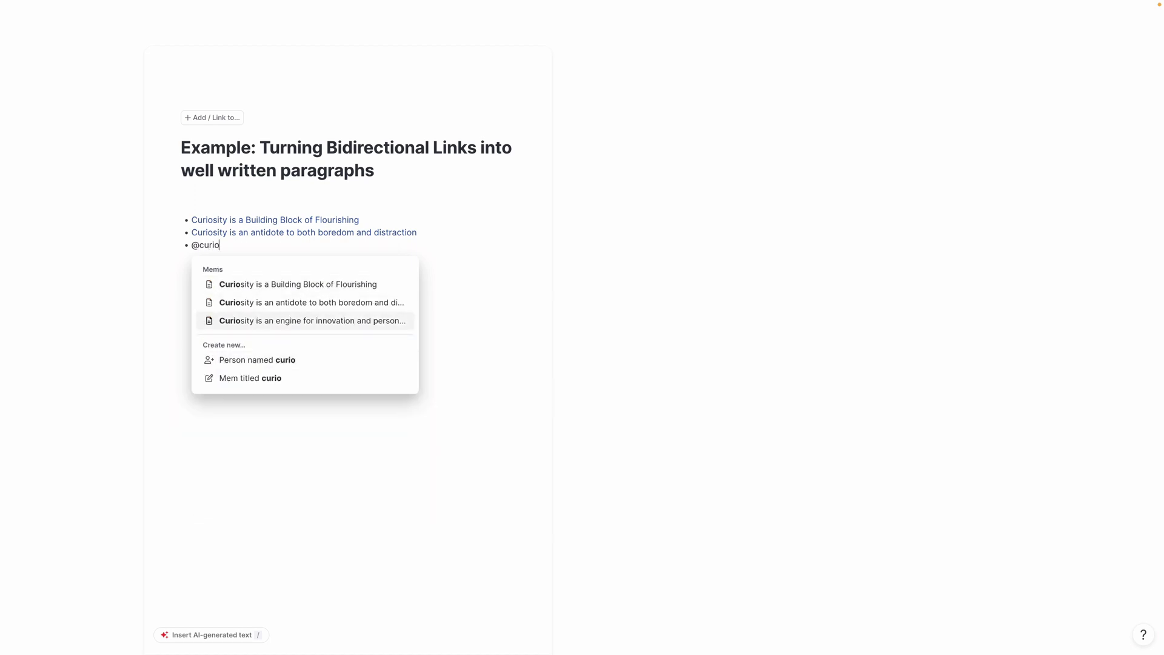
pyautogui.press('Return')
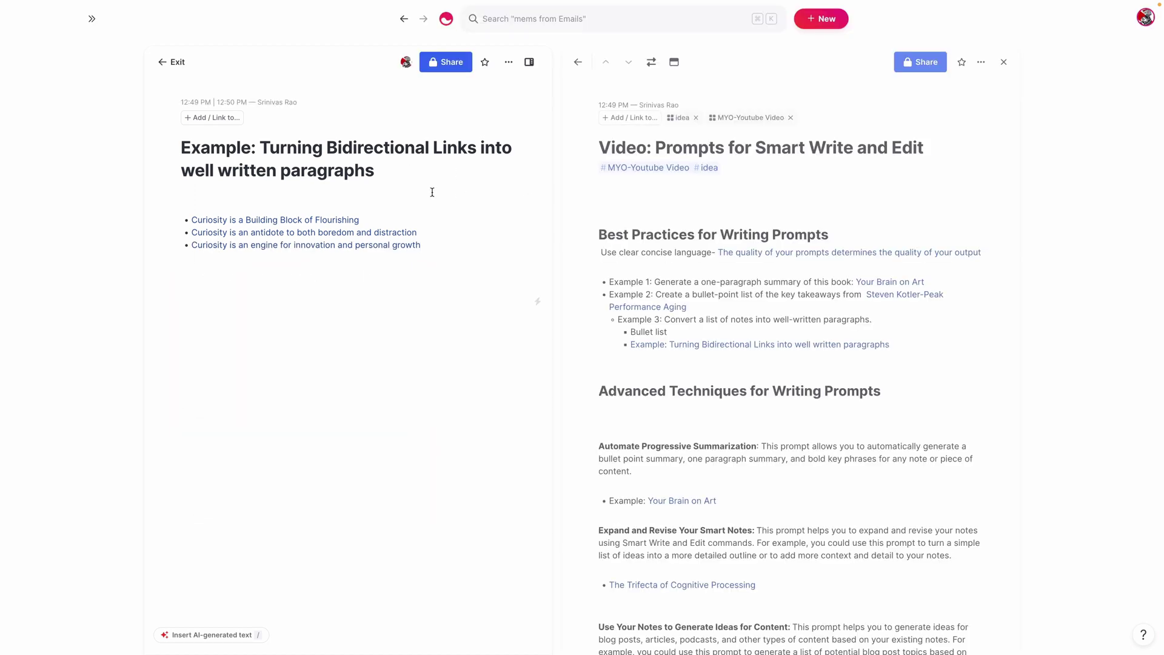
# Smart Edit the three curiosity bullets with 'turn this into three paragraphs about curiosity'
pyautogui.moveTo(418, 194); pyautogui.dragTo(438, 259)
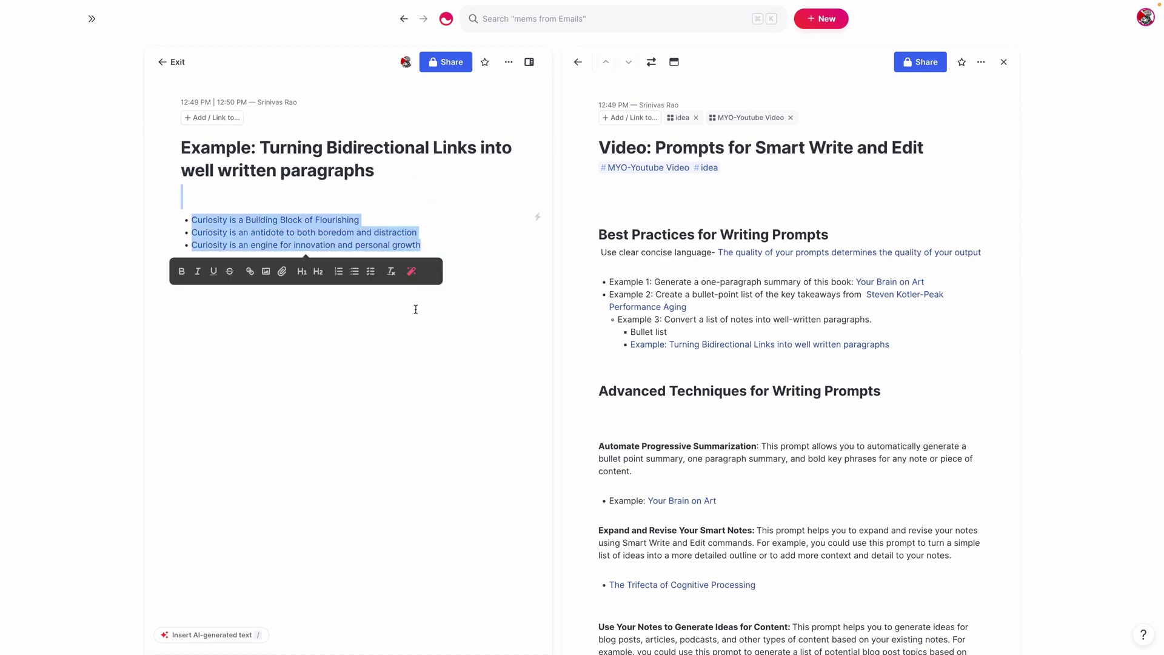
pyautogui.click(411, 271)
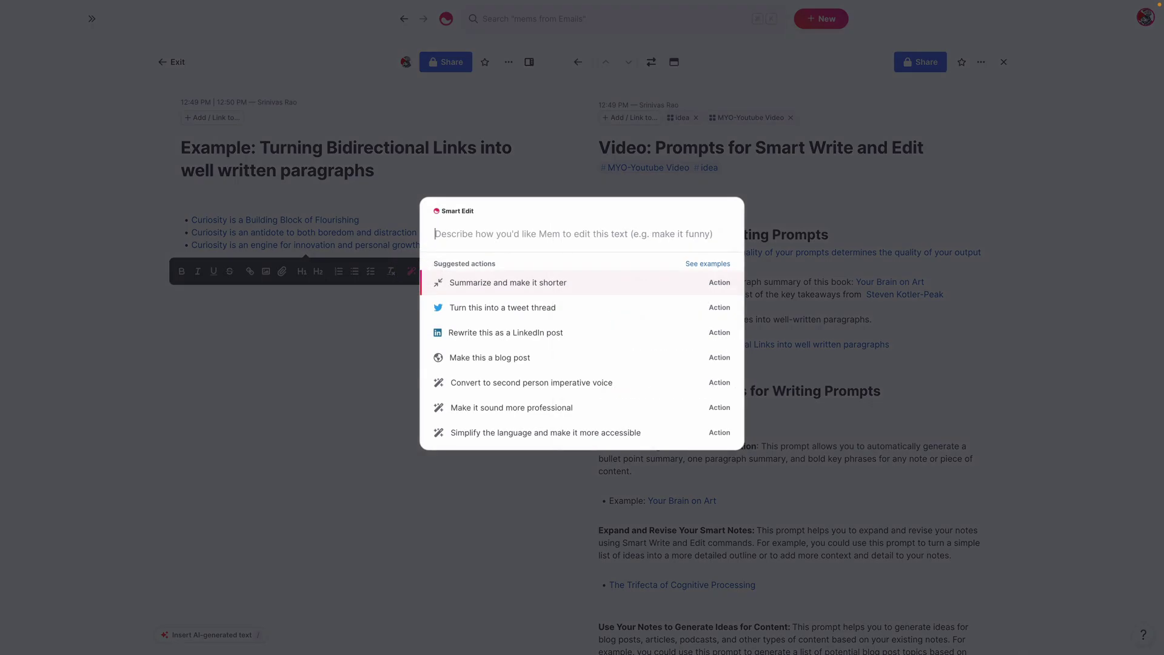
pyautogui.write('turn ')
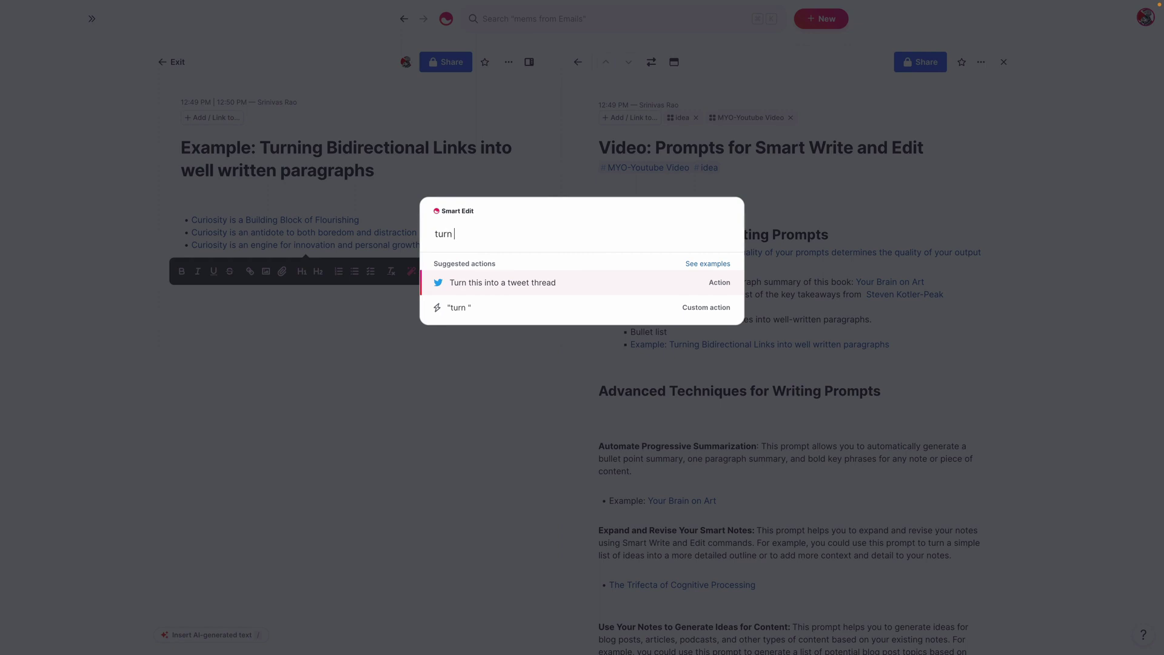
pyautogui.write('this into three para')
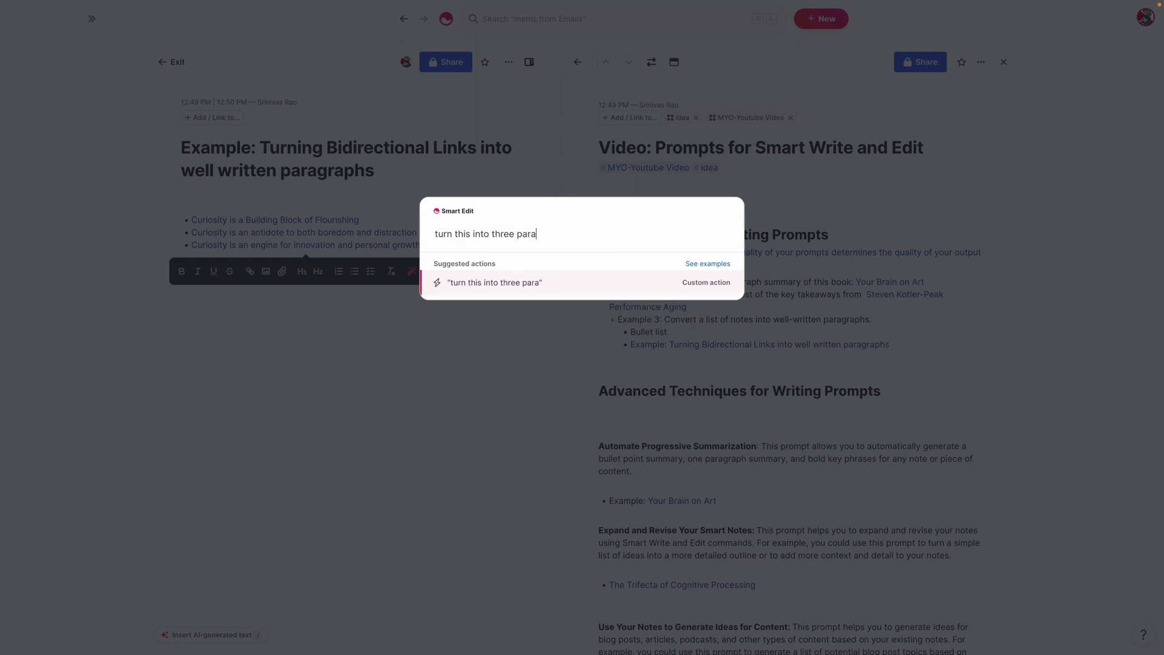
pyautogui.write('g')
pyautogui.press('BackSpace')
pyautogui.press('BackSpace')
pyautogui.write('graphs and')
pyautogui.press('BackSpace')
pyautogui.press('BackSpace')
pyautogui.press('BackSpace')
pyautogui.press('BackSpace')
pyautogui.press('BackSpace')
pyautogui.press('BackSpace')
pyautogui.press('BackSpace')
pyautogui.press('BackSpace')
pyautogui.press('BackSpace')
pyautogui.press('BackSpace')
pyautogui.press('BackSpace')
pyautogui.write('aggraph')
pyautogui.press('BackSpace')
pyautogui.press('BackSpace')
pyautogui.press('BackSpace')
pyautogui.press('BackSpace')
pyautogui.press('BackSpace')
pyautogui.write('raphs about curiosity')
pyautogui.press('Return')
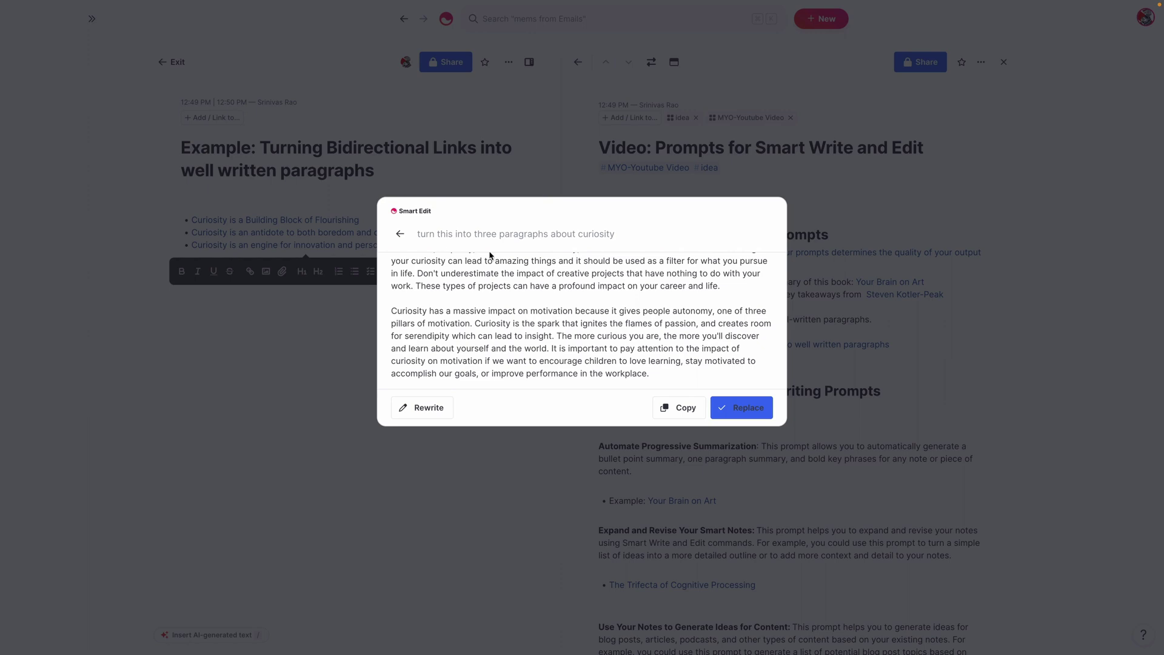
# Copy the generated curiosity paragraphs and paste them below the bullets
pyautogui.click(678, 407)
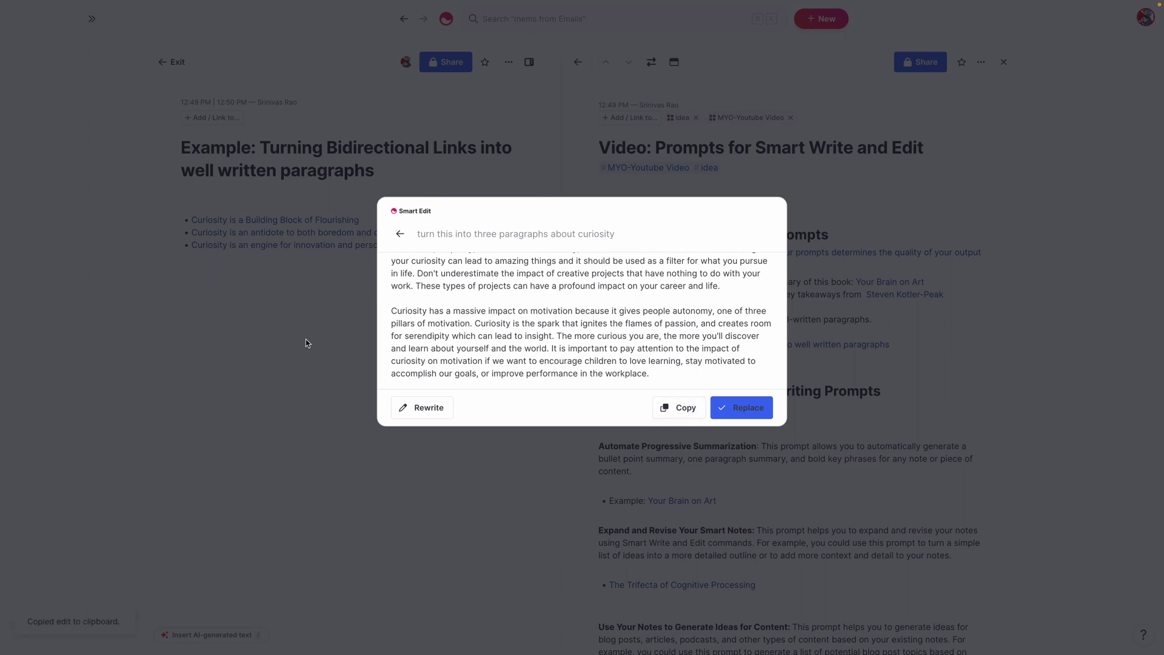
pyautogui.click(293, 329)
pyautogui.hotkey('ctrl', 'v')
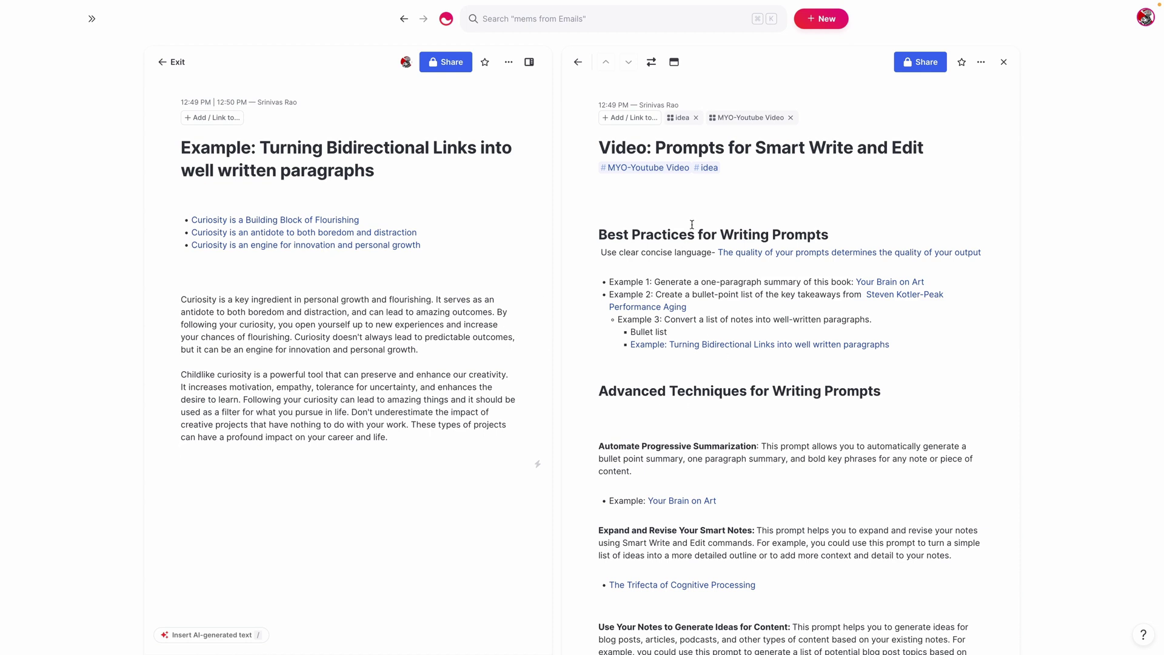
pyautogui.scroll(-1, 643, 366)
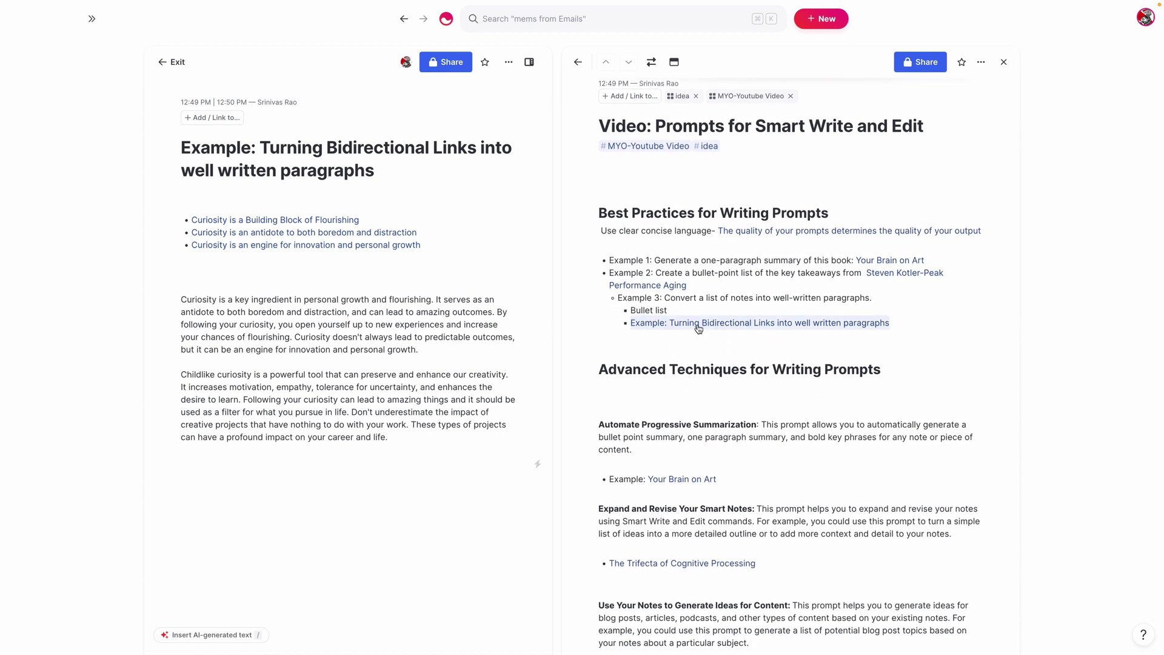
# Swap the panes and open Your Brain on Art, reviewing its metadata and highlights
pyautogui.click(651, 61)
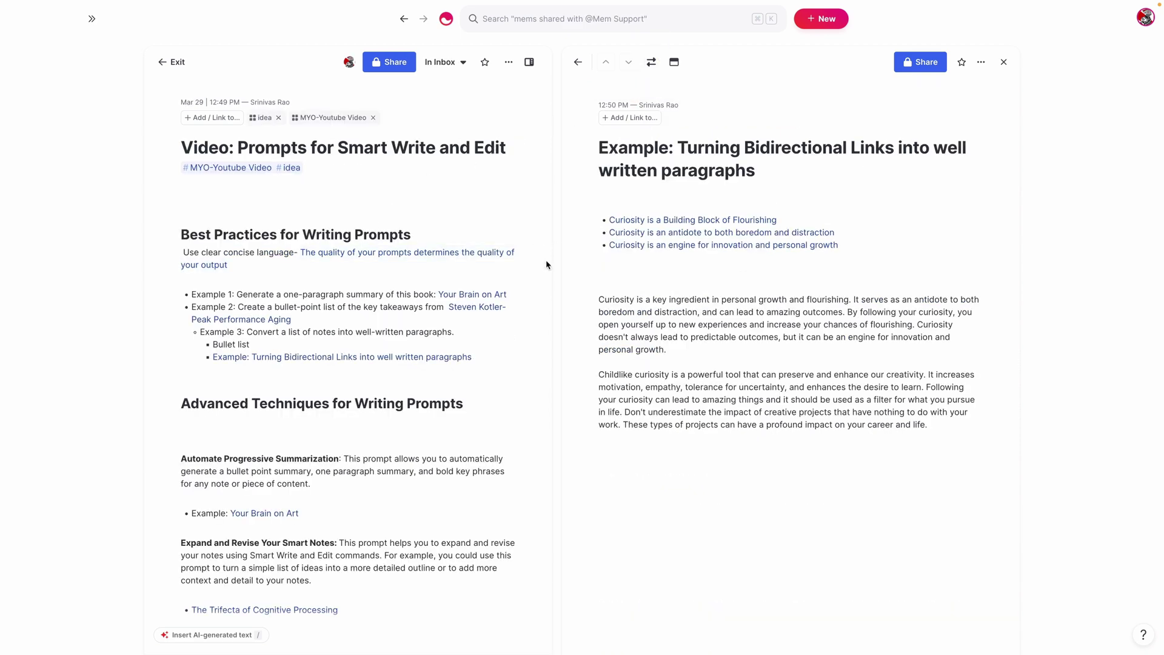
pyautogui.click(472, 294)
pyautogui.scroll(-3, 322, 267)
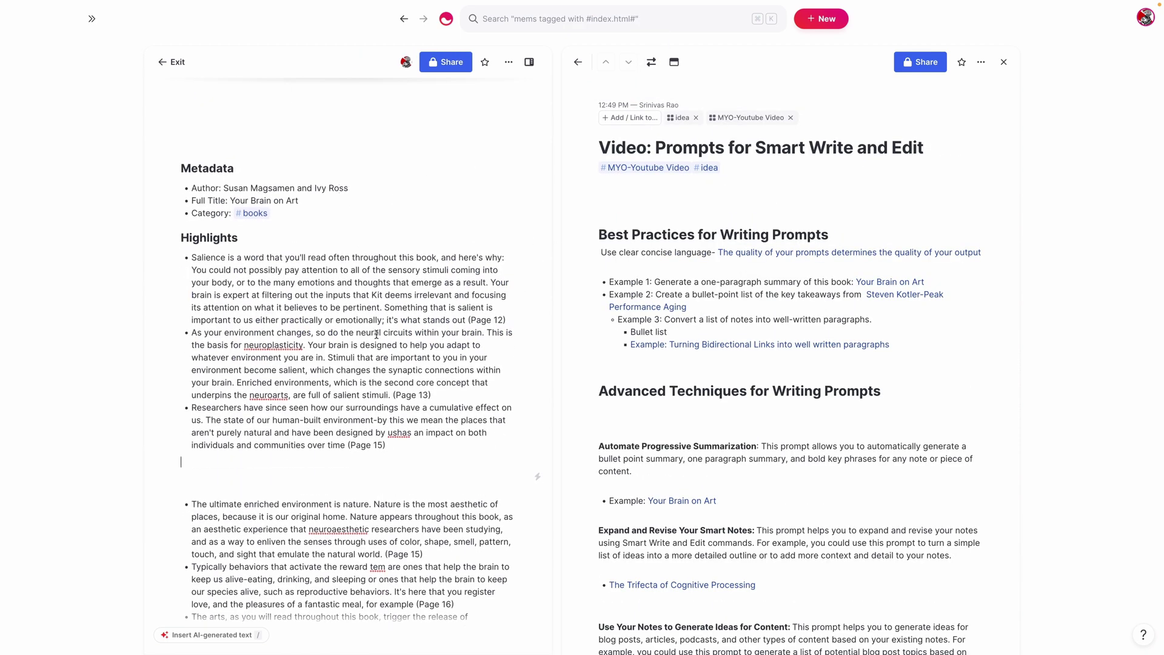
pyautogui.scroll(2, 302, 317)
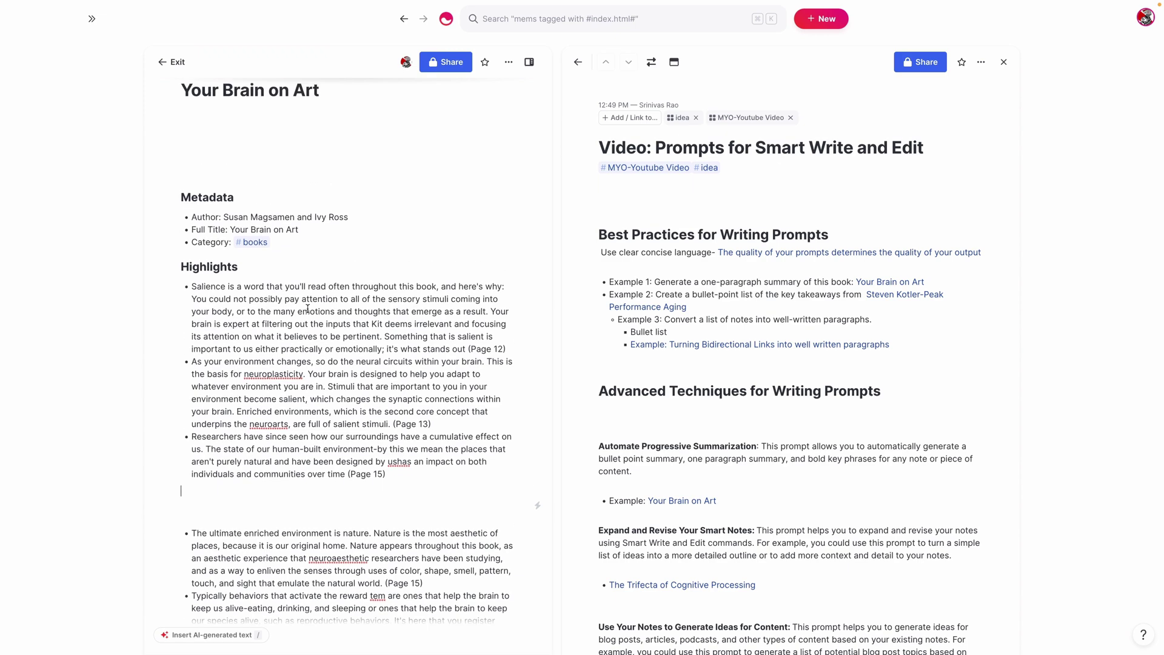
pyautogui.scroll(-3, 318, 218)
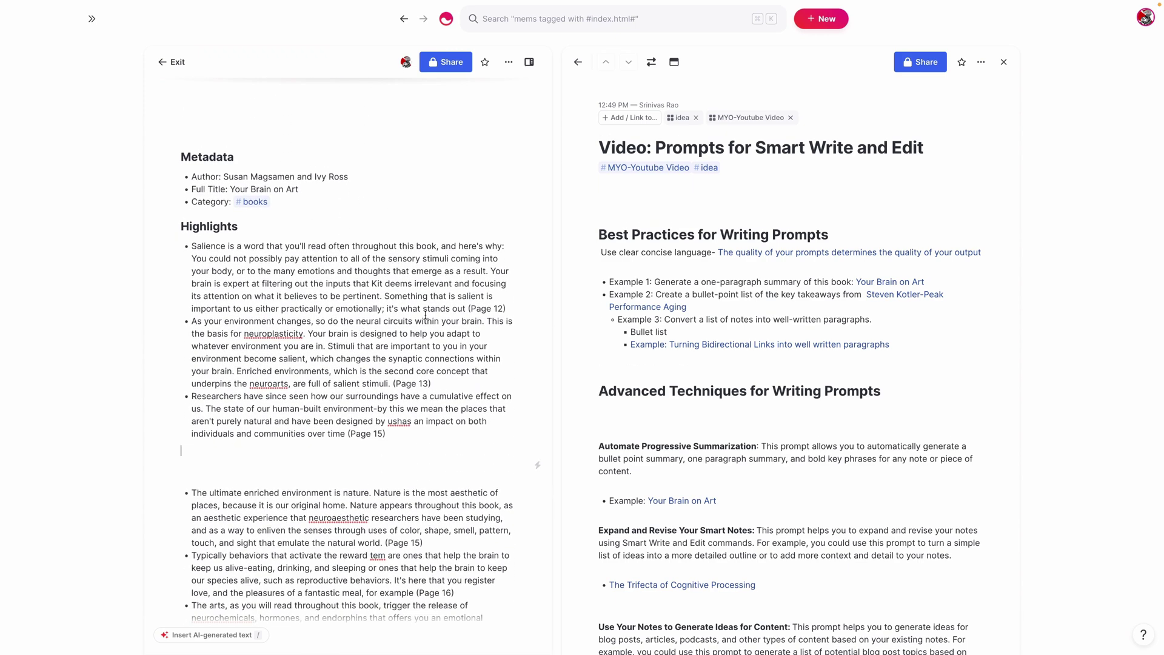
pyautogui.scroll(1, 425, 315)
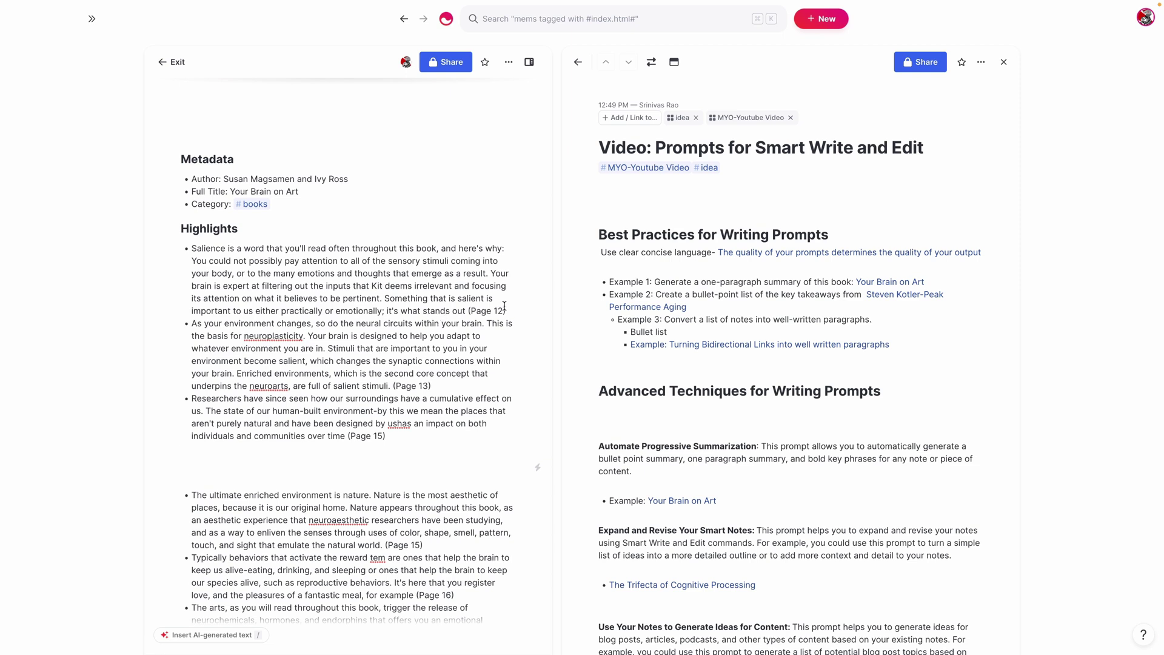
pyautogui.moveTo(505, 309); pyautogui.dragTo(239, 235)
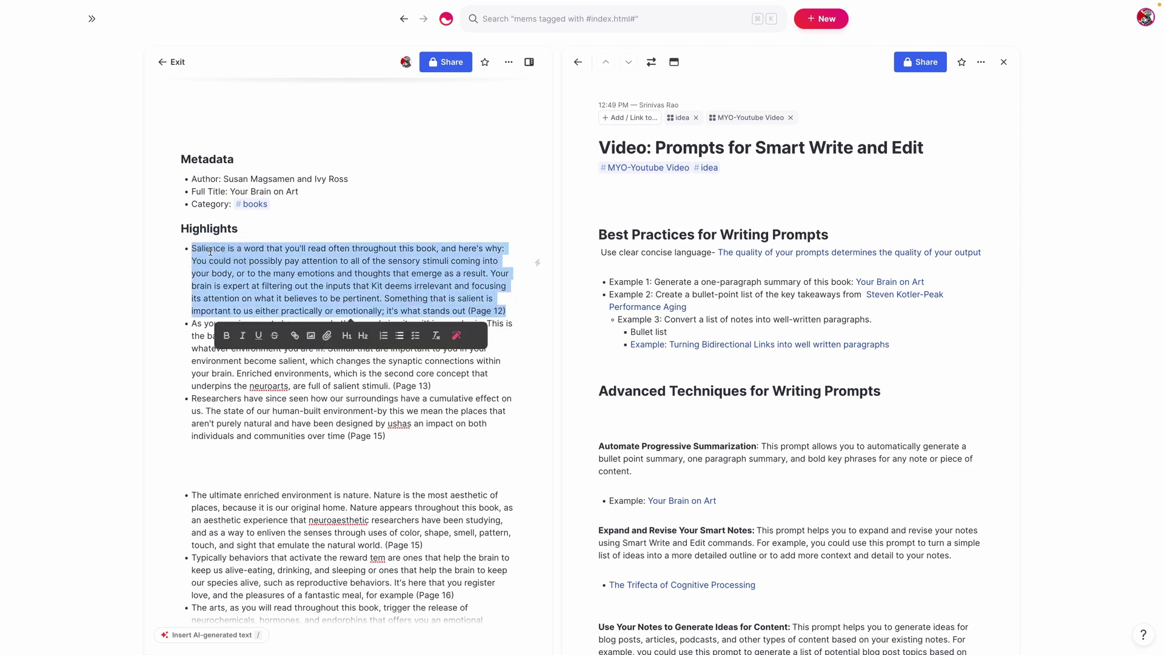
pyautogui.click(457, 337)
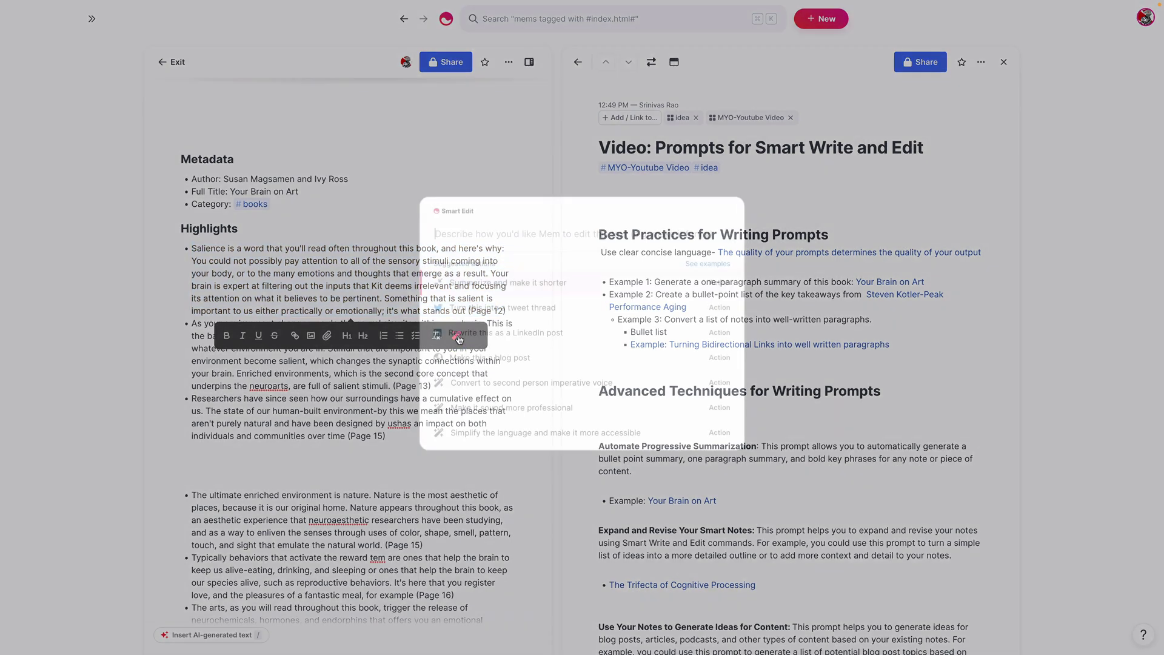
pyautogui.write('bol')
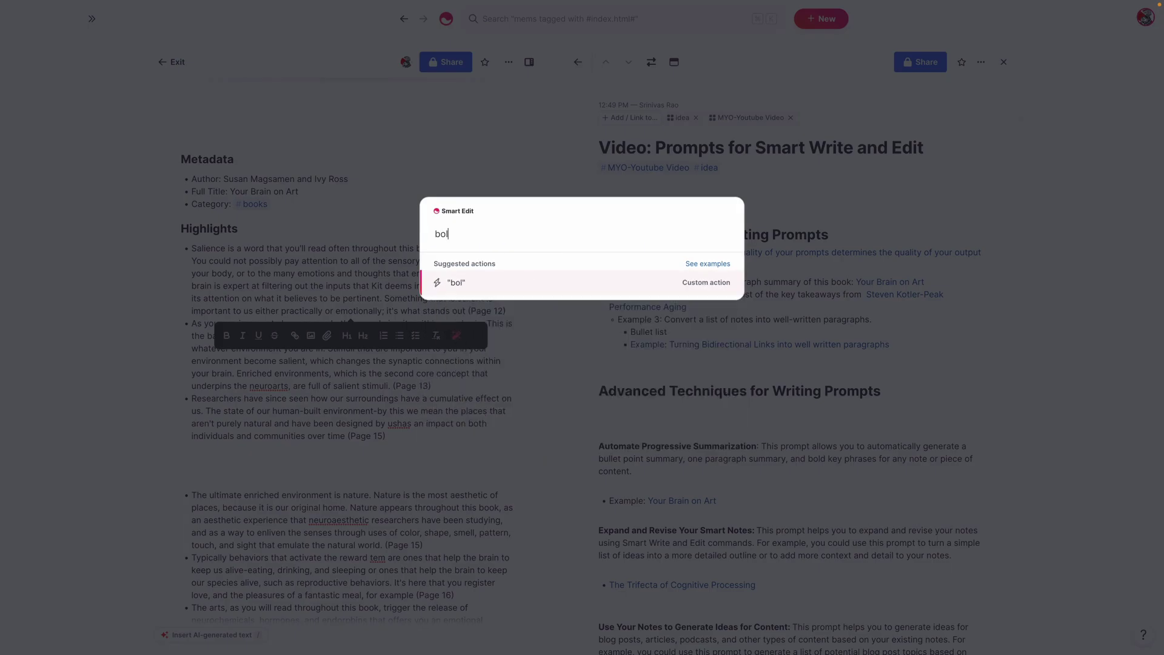
pyautogui.write('d key phrases')
pyautogui.press('Return')
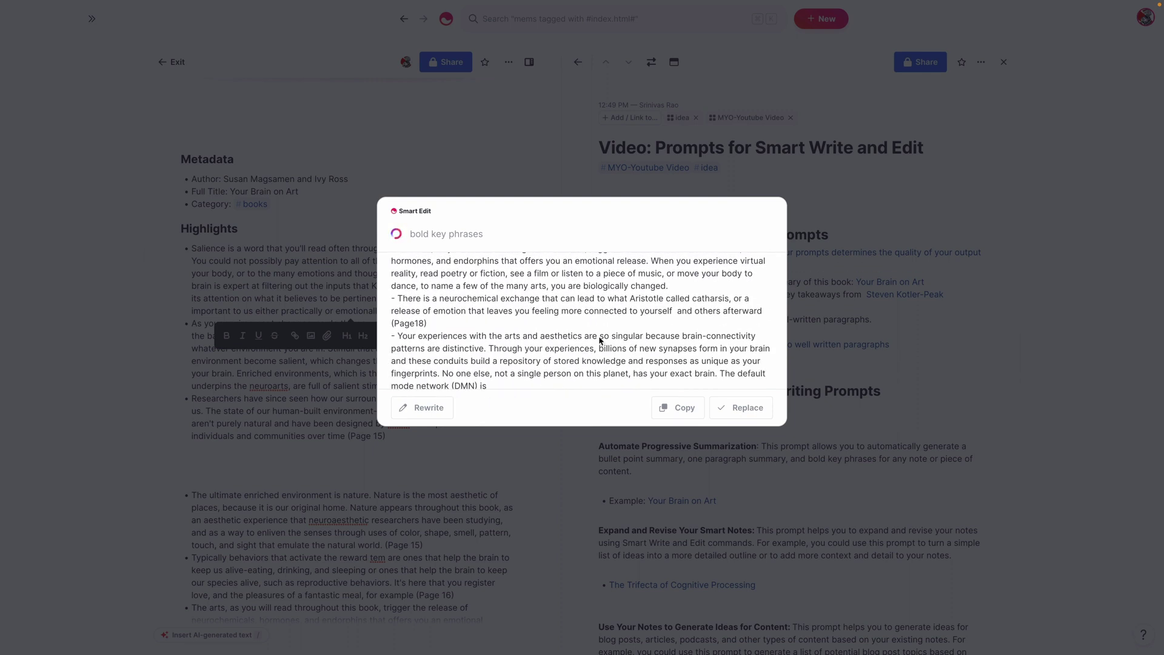
pyautogui.scroll(1, 546, 345)
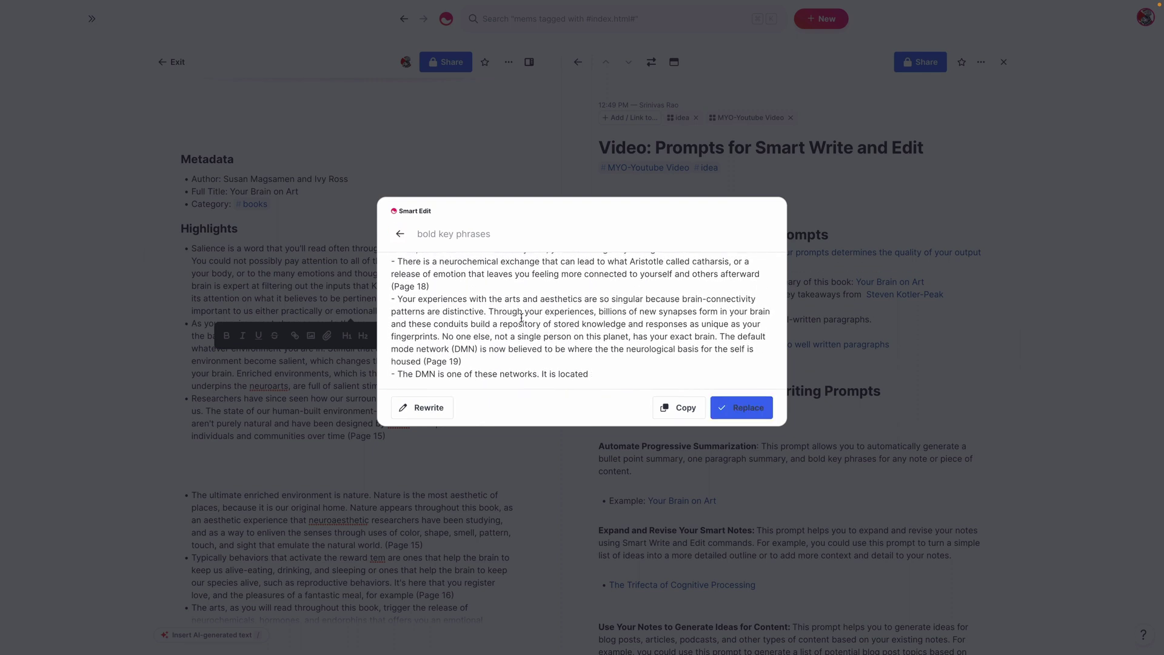
pyautogui.click(367, 475)
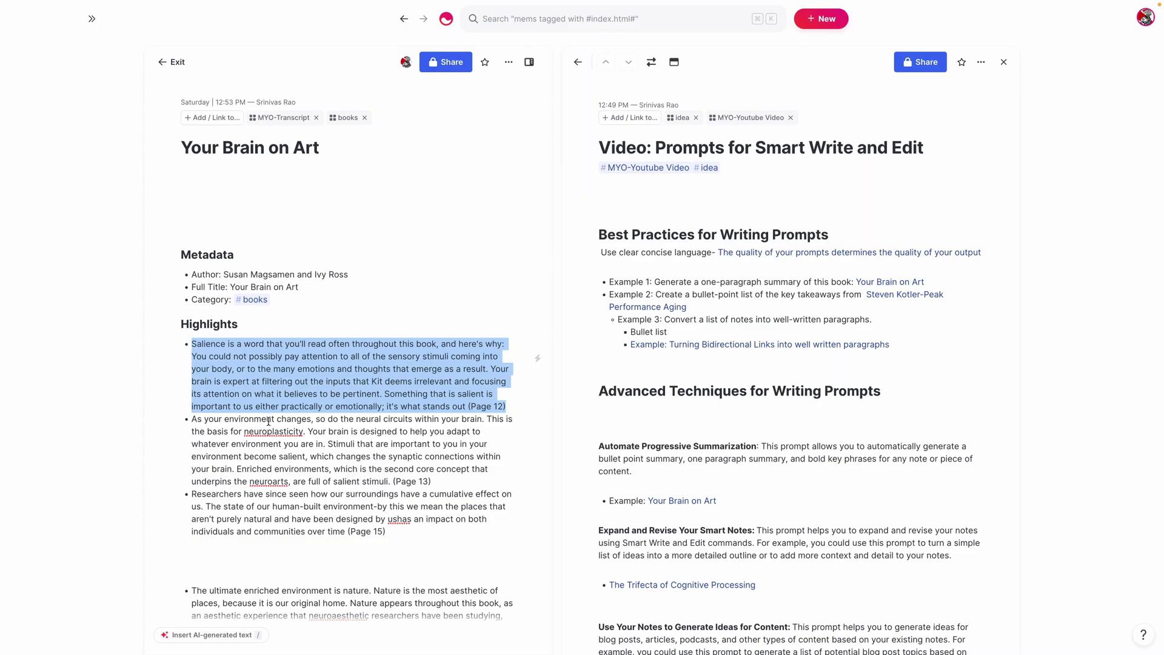
# Run Smart Edit 'bold key phrases' on selected highlights, then discard the result unapplied
pyautogui.scroll(-1, 267, 422)
pyautogui.click(316, 422)
pyautogui.moveTo(432, 414); pyautogui.dragTo(189, 221)
pyautogui.click(457, 439)
pyautogui.write('b')
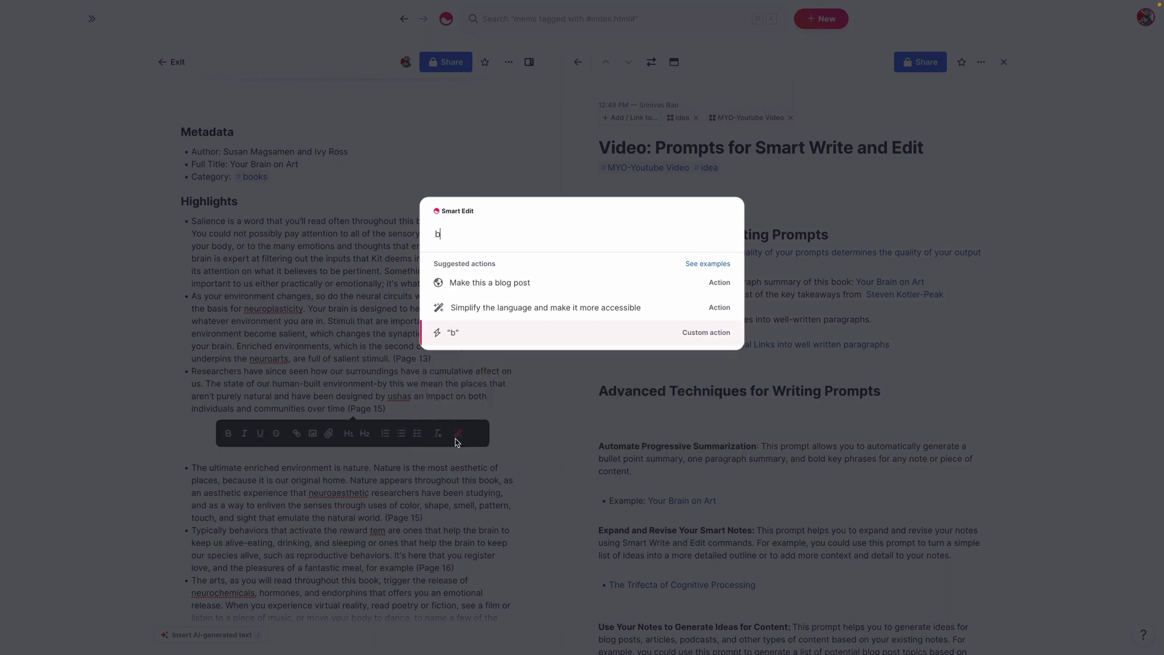
pyautogui.write('old key phrases')
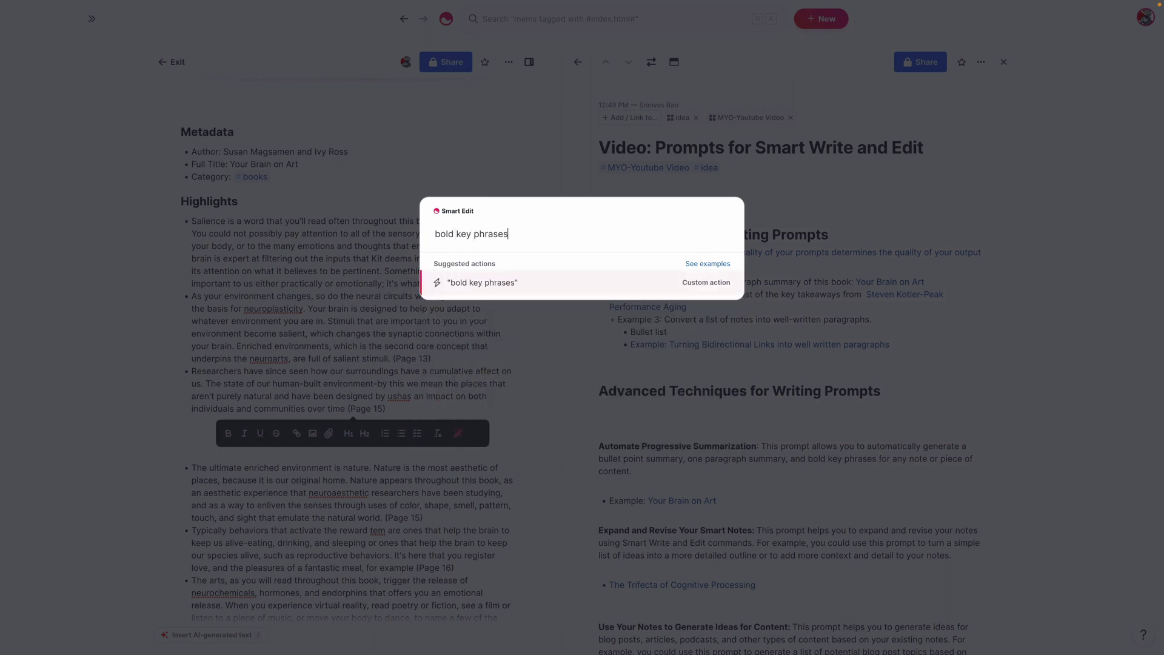
pyautogui.press('Return')
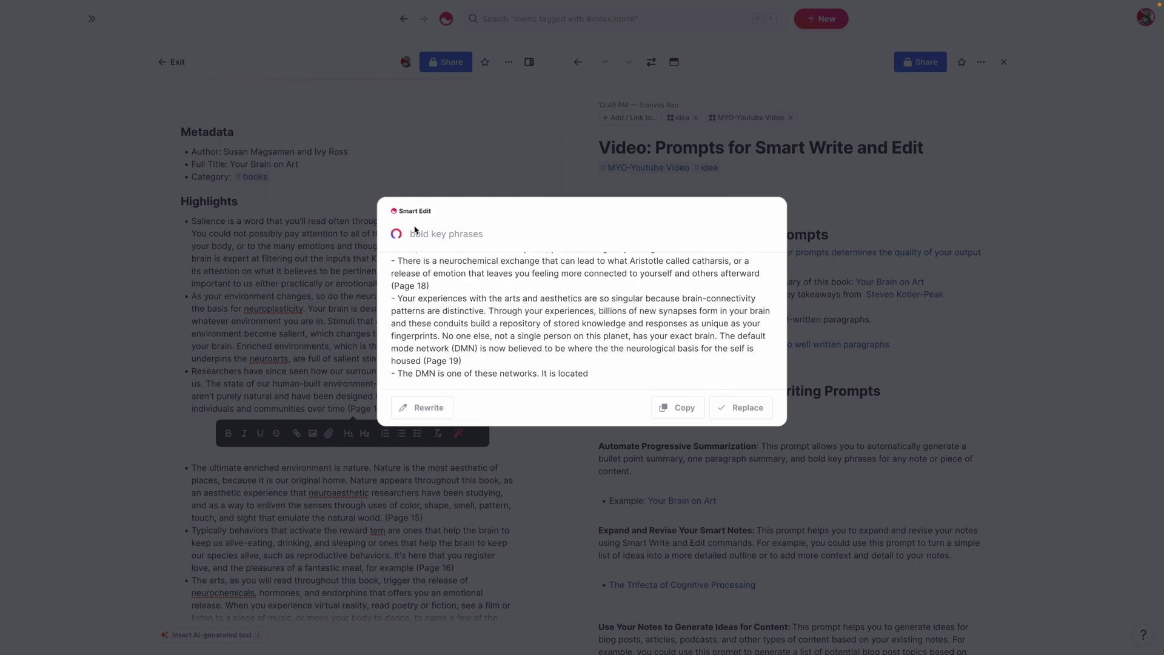
pyautogui.scroll(1, 483, 329)
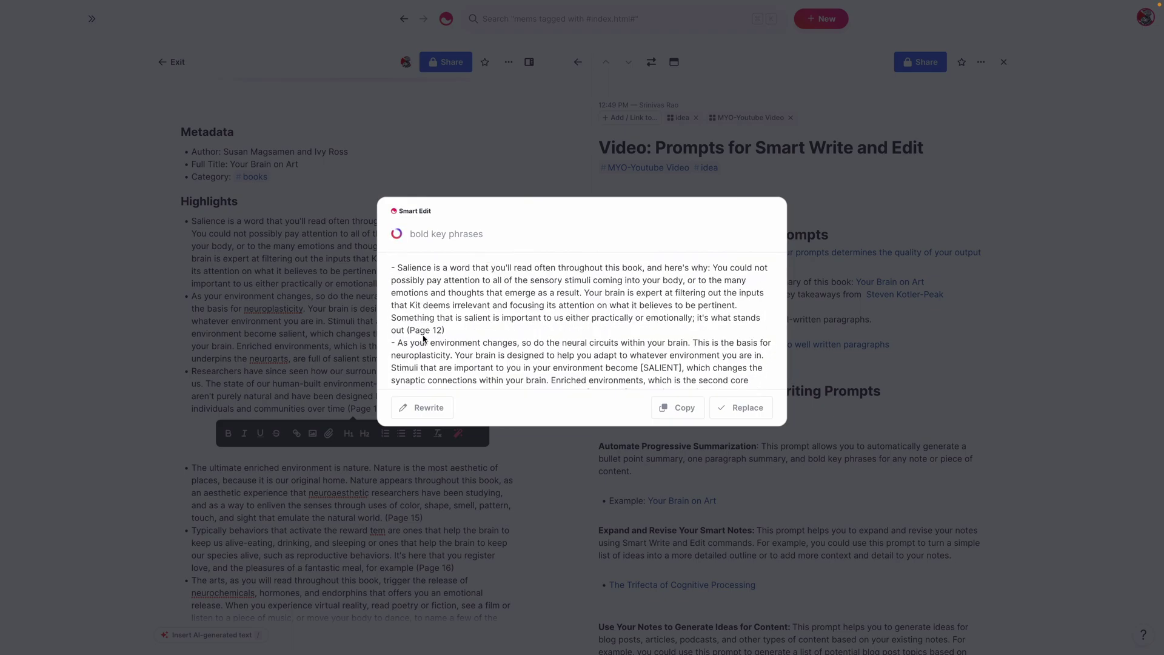
pyautogui.click(282, 311)
pyautogui.scroll(-8, 282, 310)
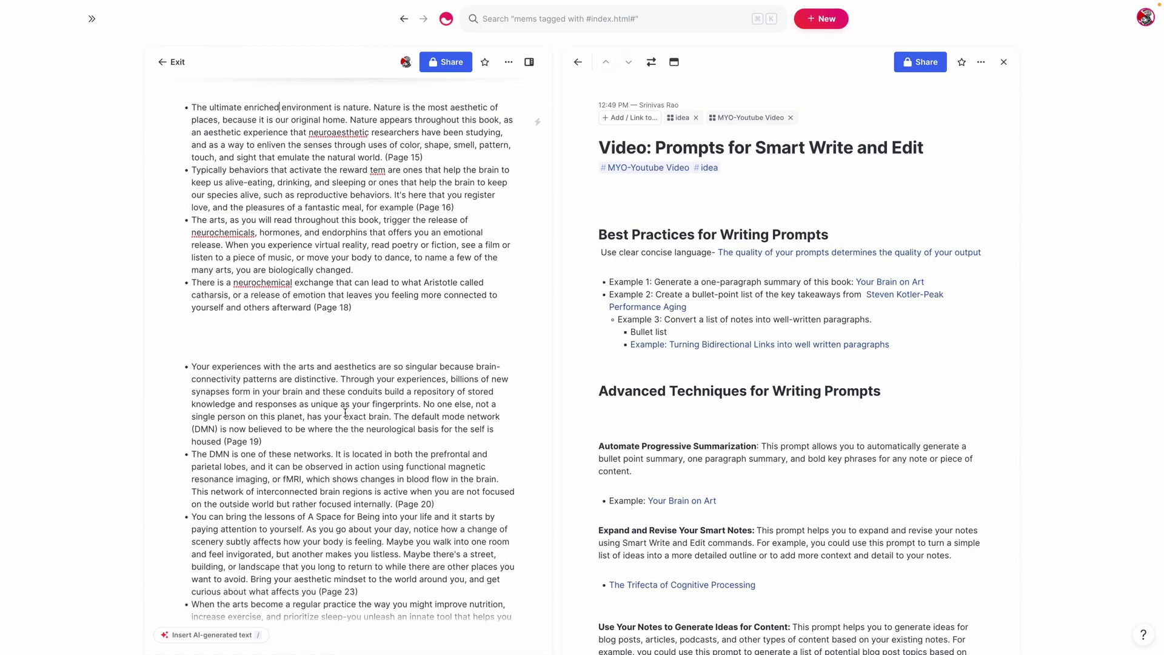
# Bold the key phrases in the 'Your experiences with the arts' paragraph via Smart Edit
pyautogui.moveTo(284, 441); pyautogui.dragTo(207, 355)
pyautogui.press('super+j')
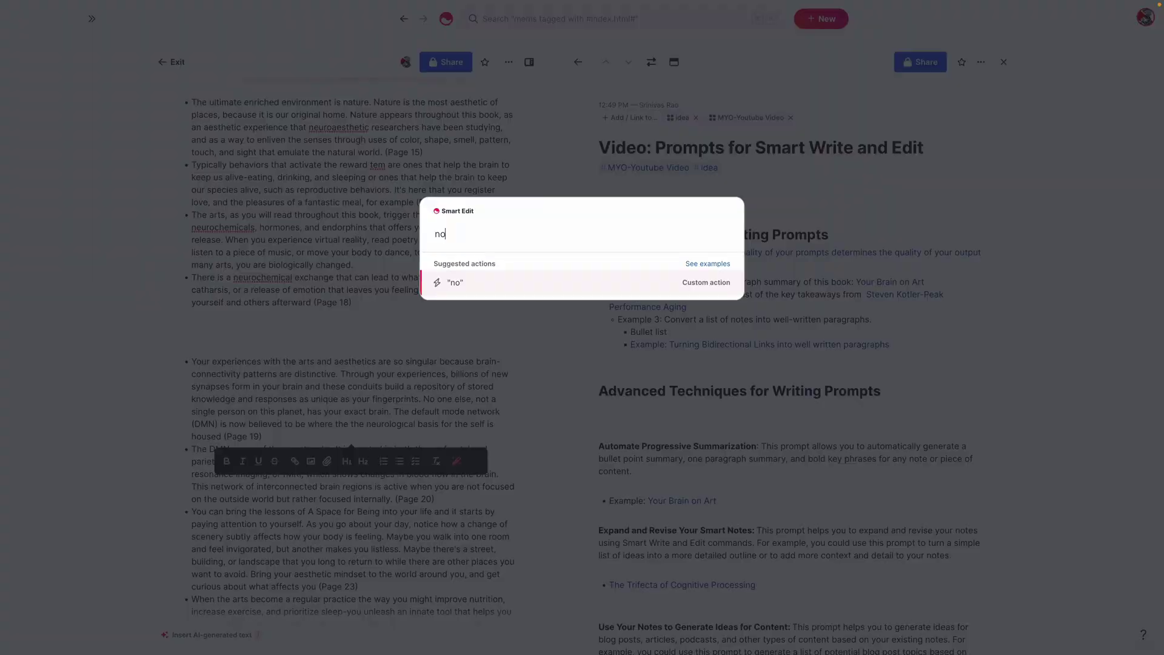
pyautogui.write('n')
pyautogui.press('BackSpace')
pyautogui.write('bold key phrases')
pyautogui.press('Return')
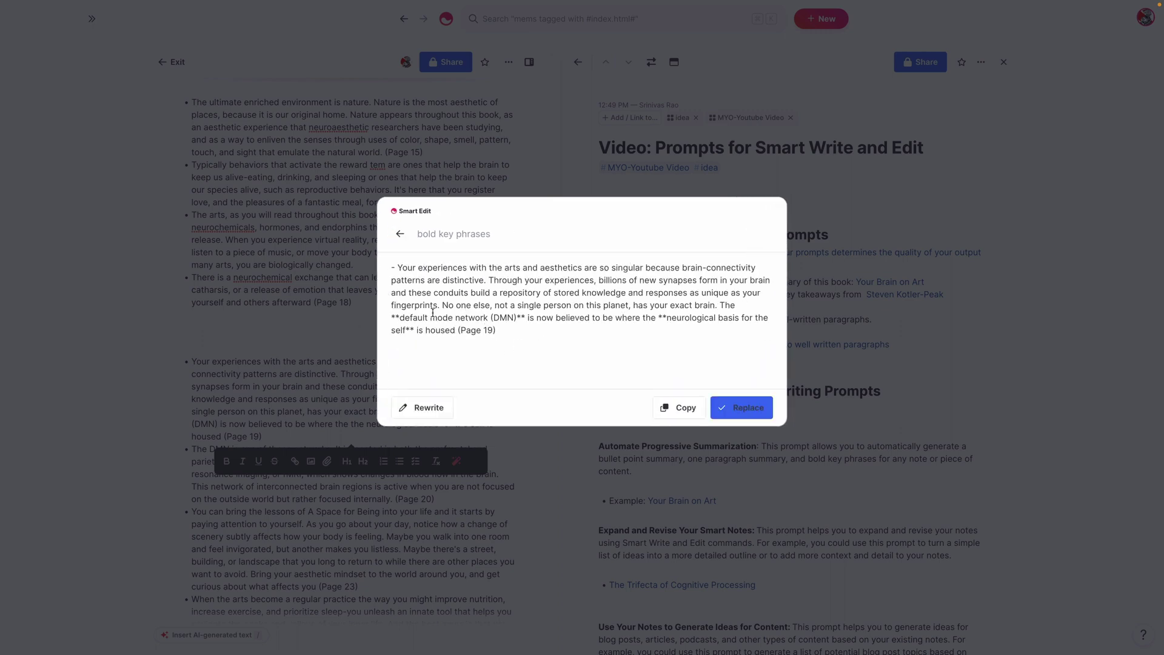
pyautogui.click(740, 407)
pyautogui.scroll(-5, 435, 437)
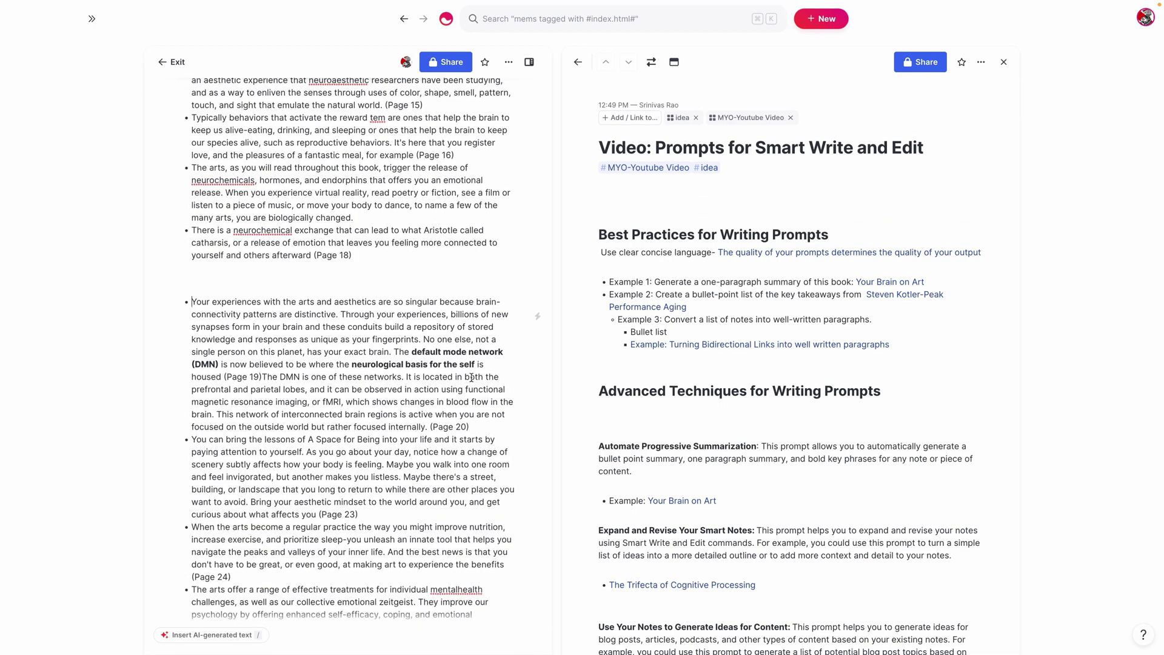
pyautogui.scroll(1, 333, 303)
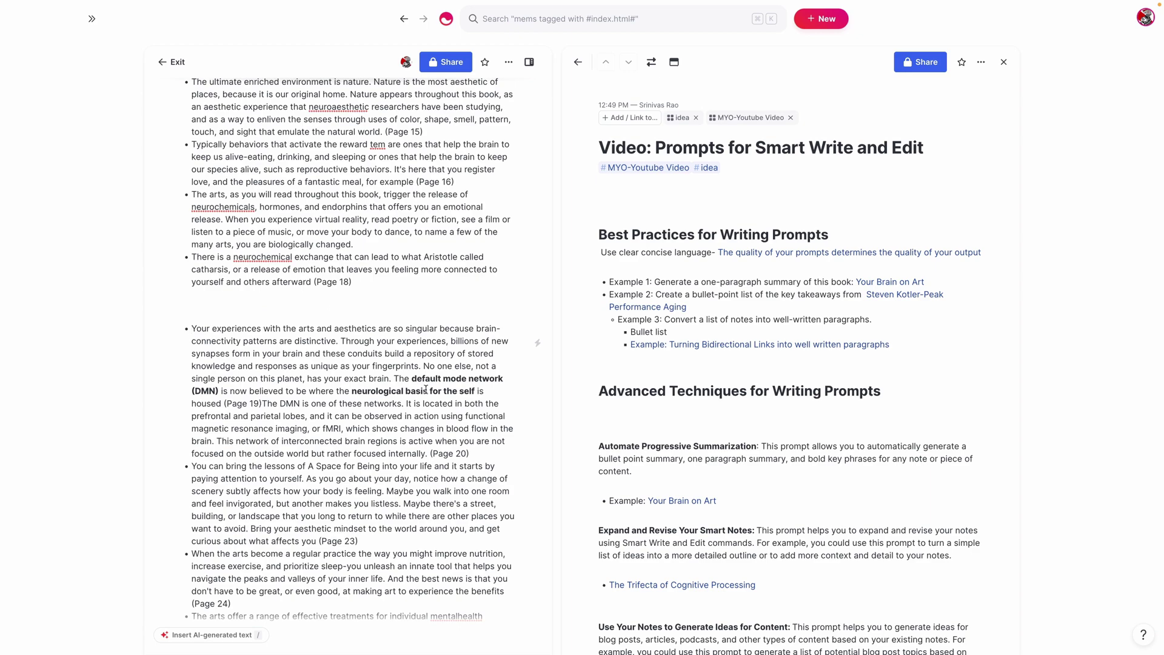
pyautogui.scroll(11, 425, 389)
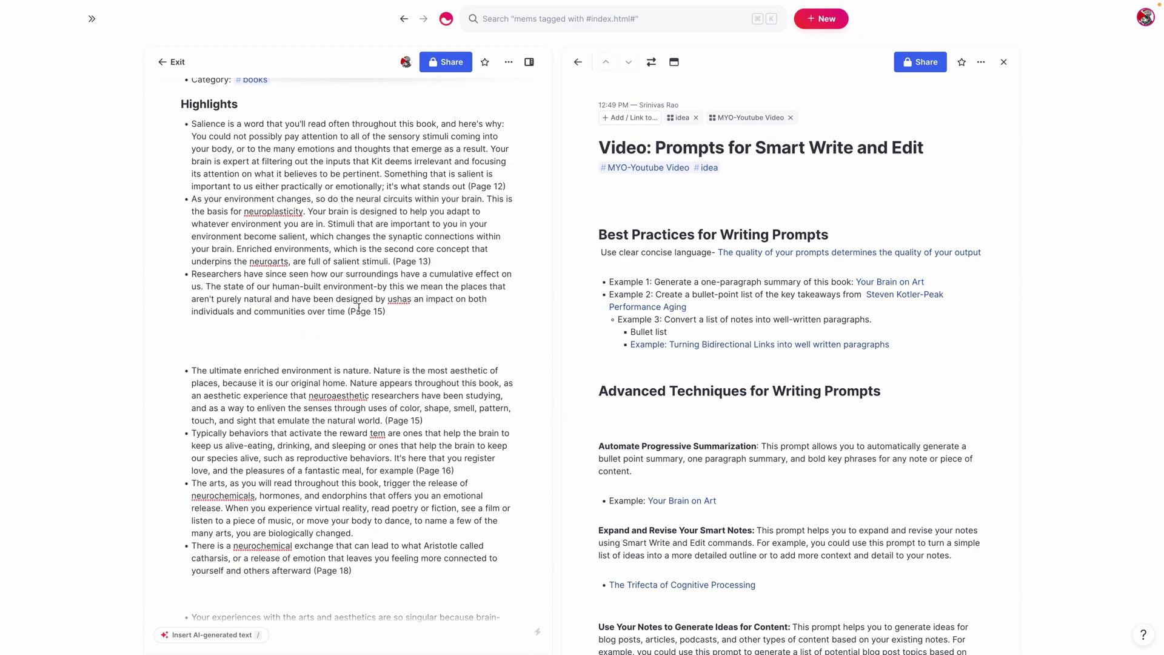
# Add a '# 10 Bullets' heading below the note title
pyautogui.scroll(-4, 424, 379)
pyautogui.scroll(11, 424, 378)
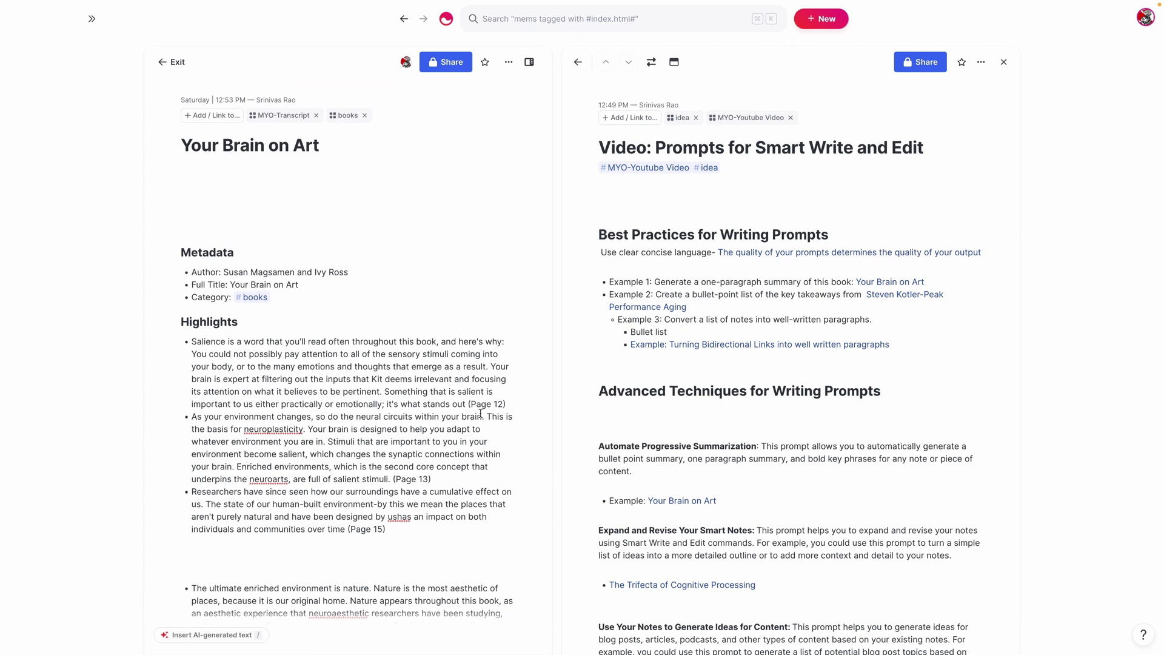
pyautogui.click(260, 195)
pyautogui.press('Return')
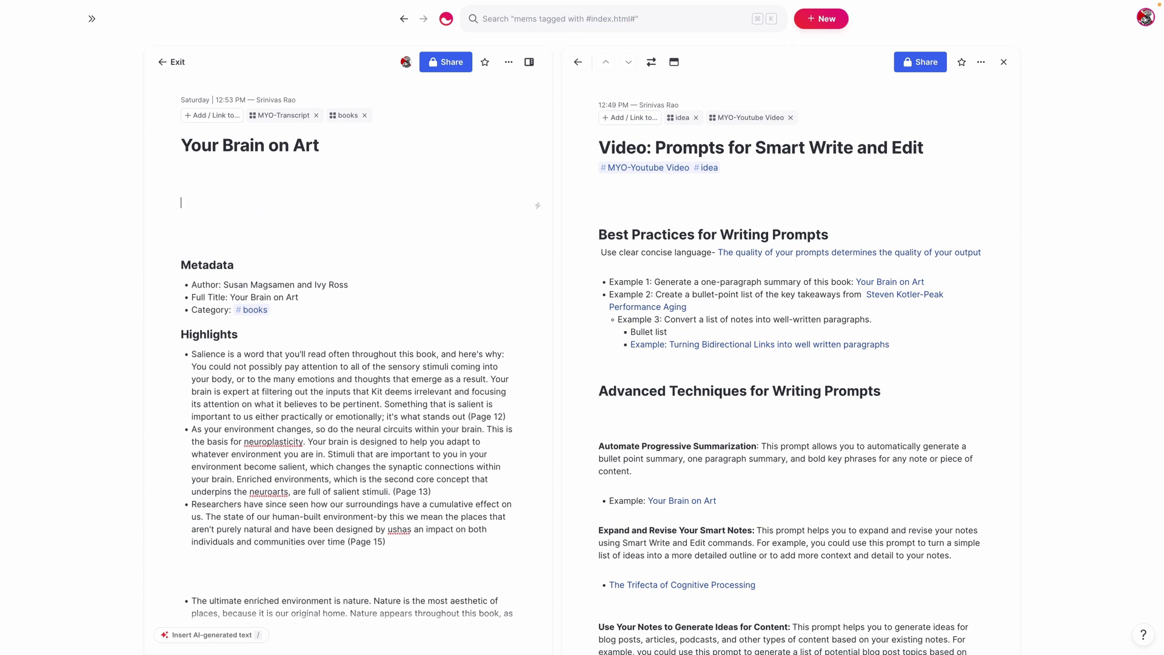
pyautogui.press('Return')
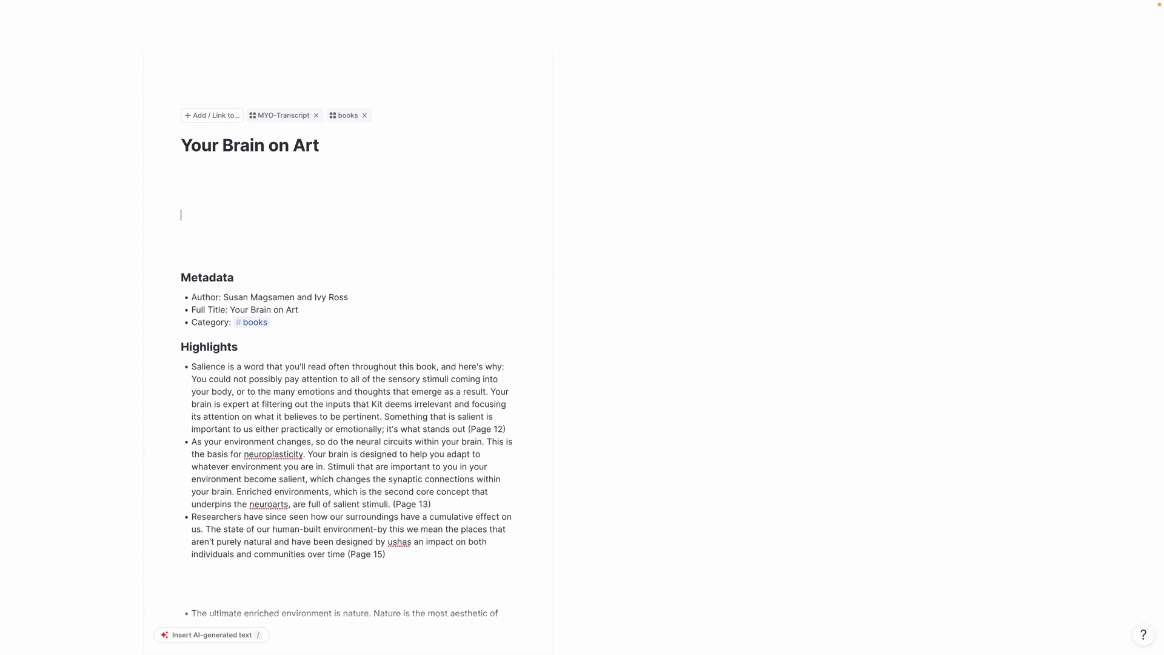
pyautogui.write('# 10')
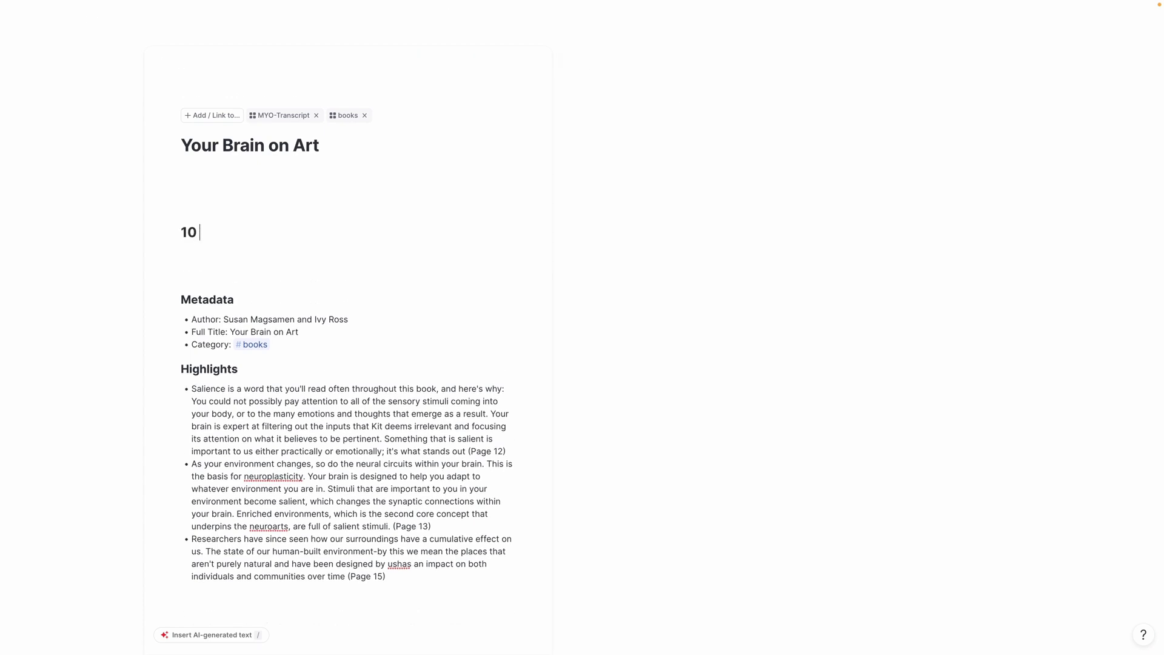
pyautogui.write(' Bulletss Key Takeways')
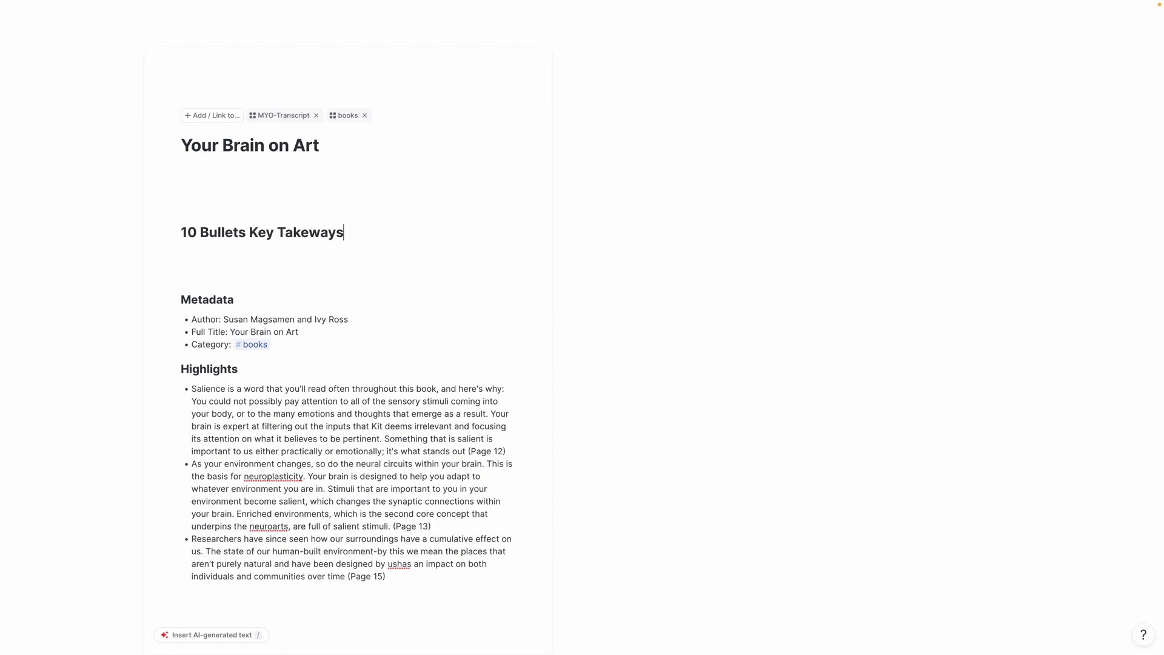
pyautogui.moveTo(248, 235); pyautogui.dragTo(364, 234)
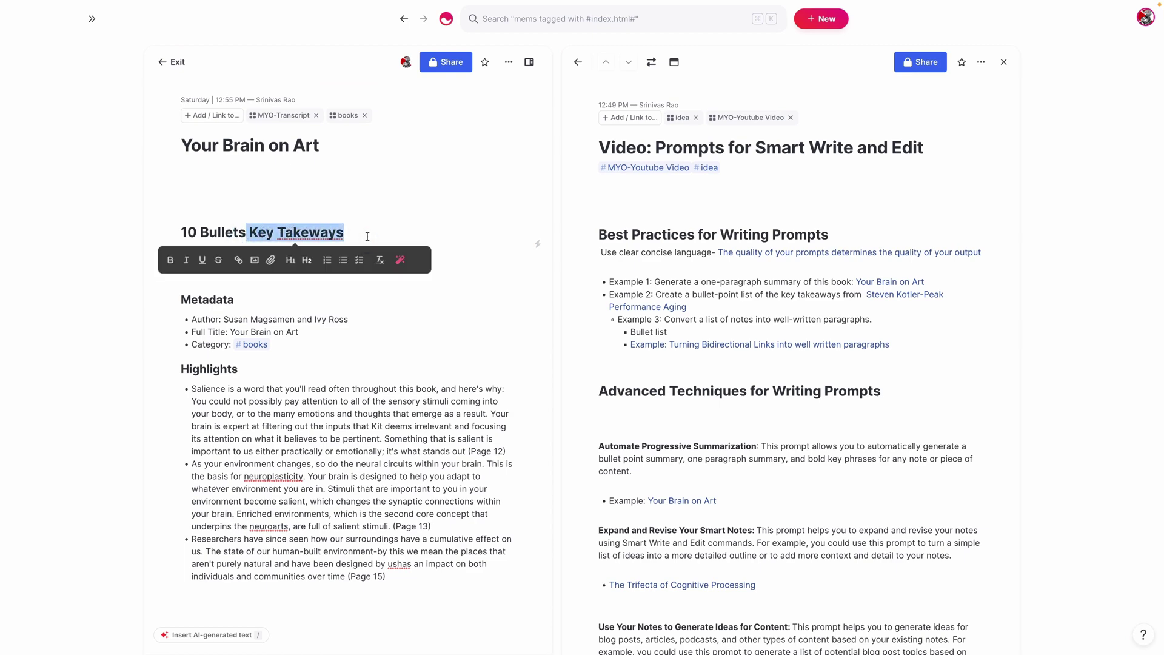
pyautogui.press('BackSpace')
# Replace the heading with a Smart Edit bulleted list of key takeaways, making 'Key Takeaways' H1
pyautogui.tripleClick(222, 237)
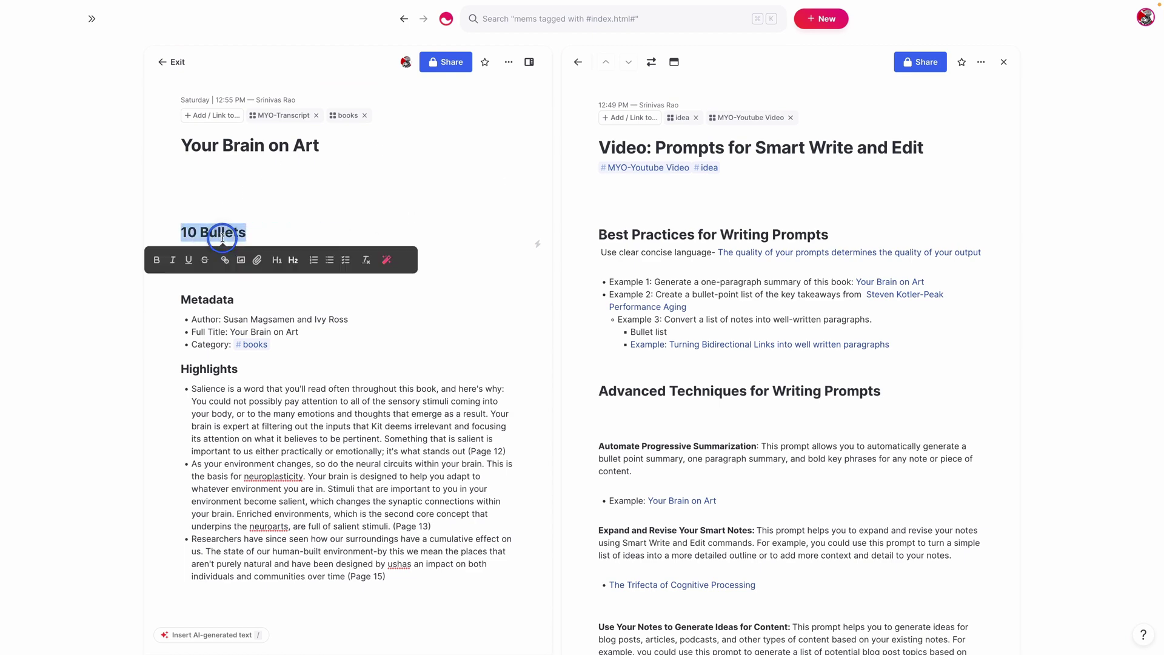
pyautogui.click(388, 261)
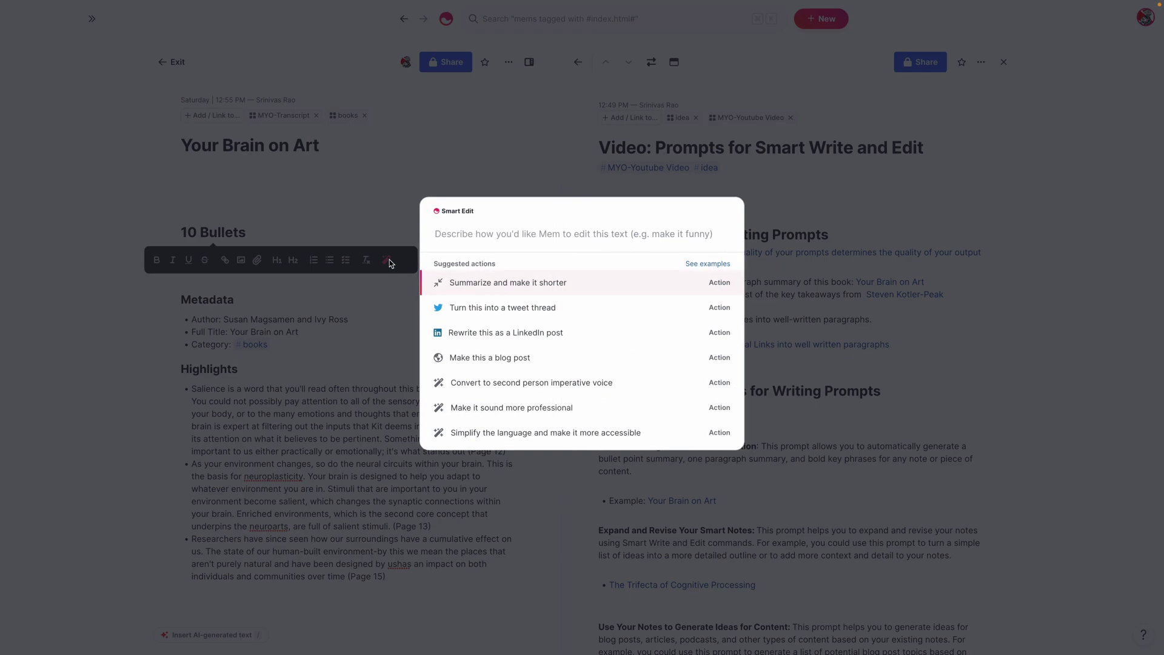
pyautogui.write('b')
pyautogui.press('BackSpace')
pyautogui.write('bull')
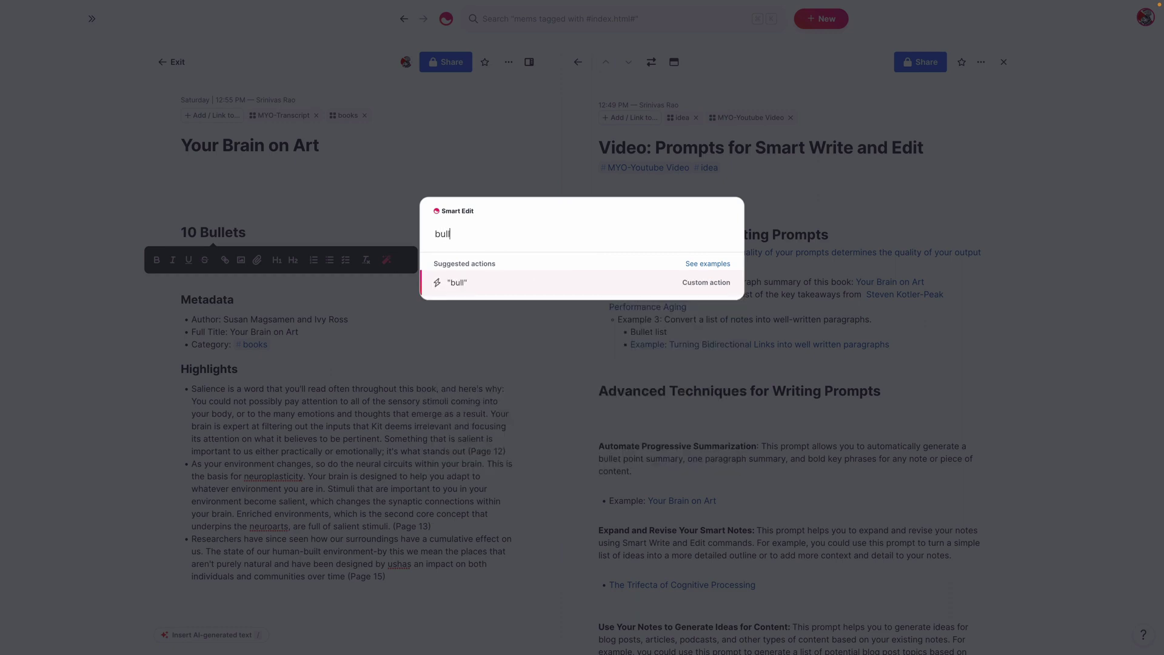
pyautogui.write('eted list of key tak')
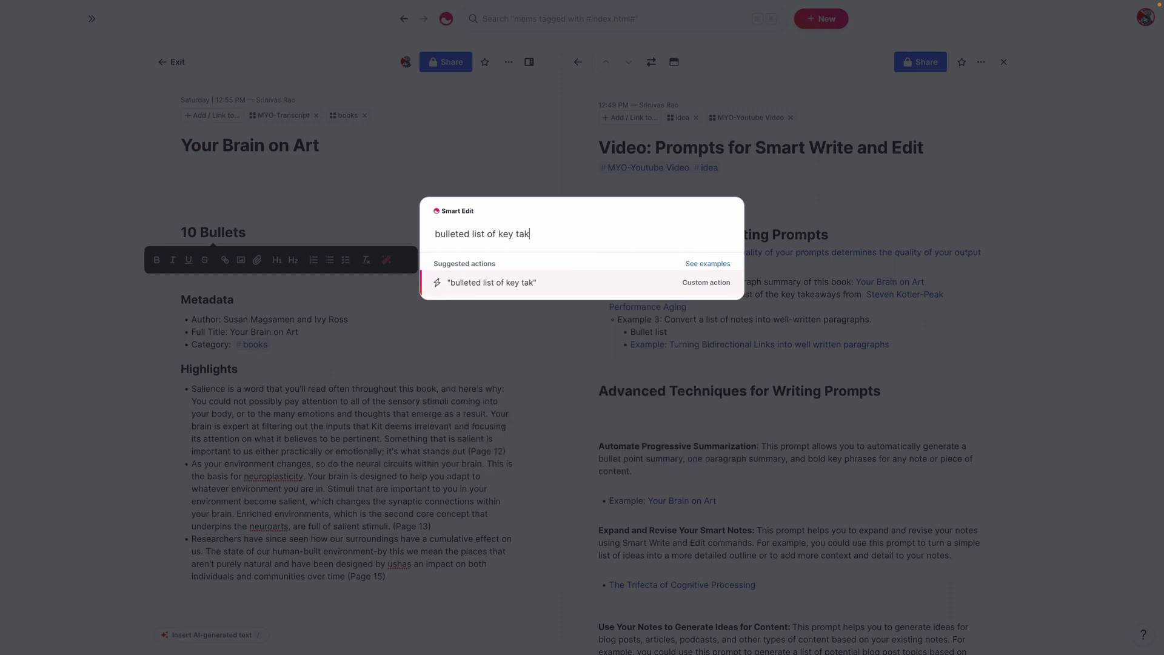
pyautogui.write('ewass')
pyautogui.press('Return')
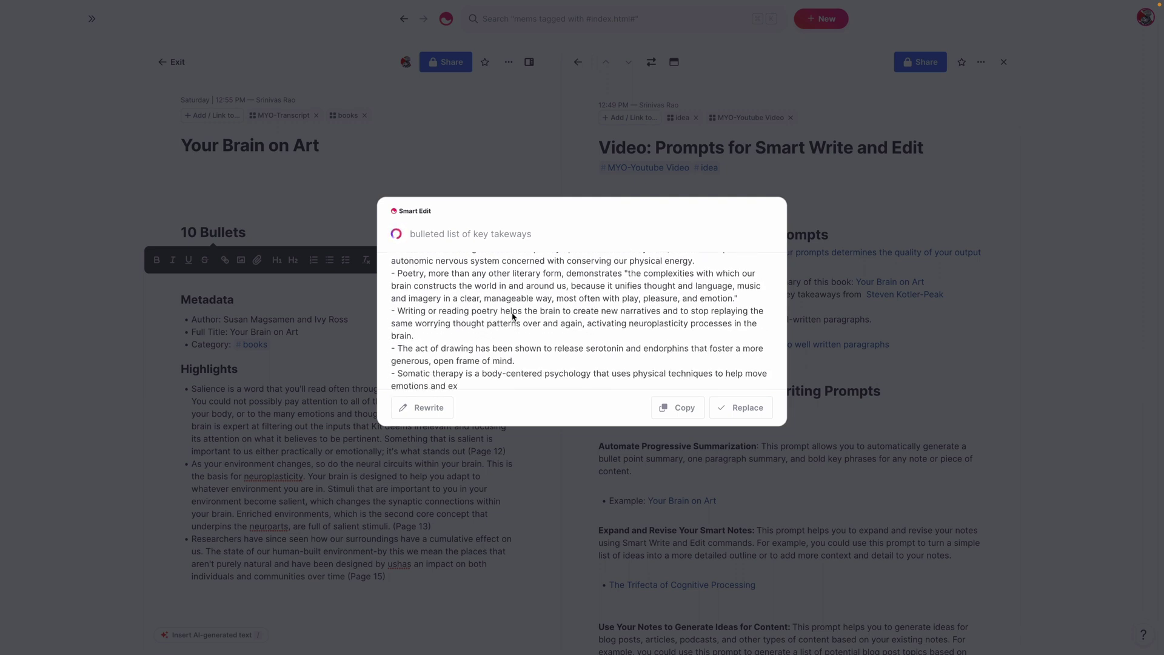
pyautogui.click(741, 407)
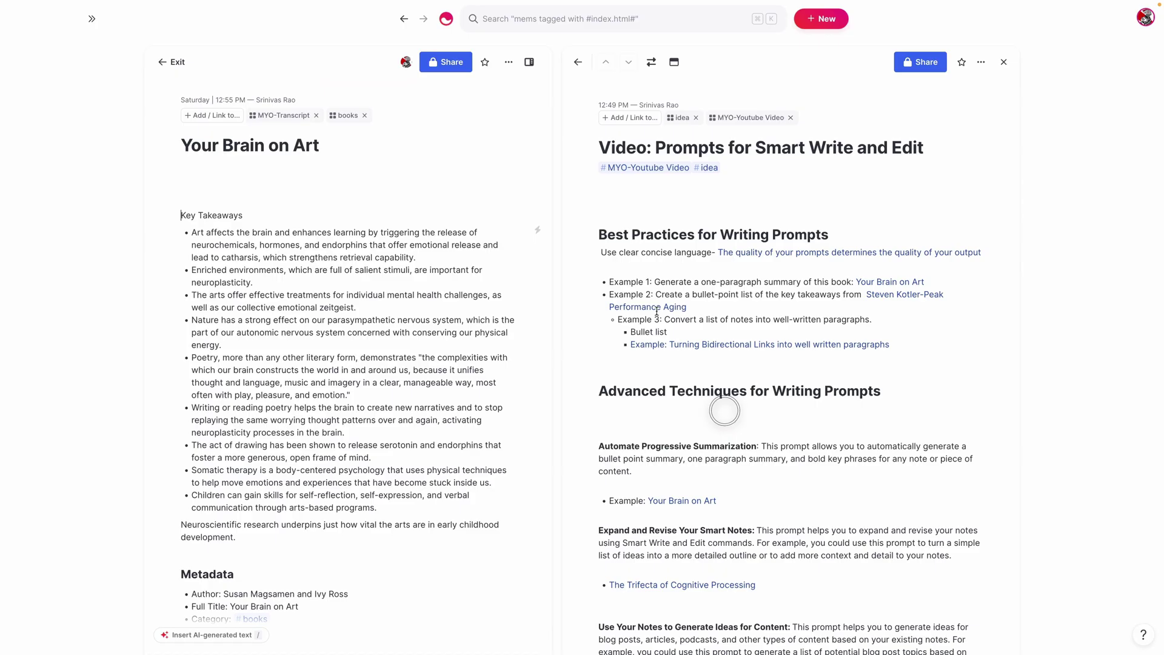
pyautogui.tripleClick(201, 217)
pyautogui.click(276, 240)
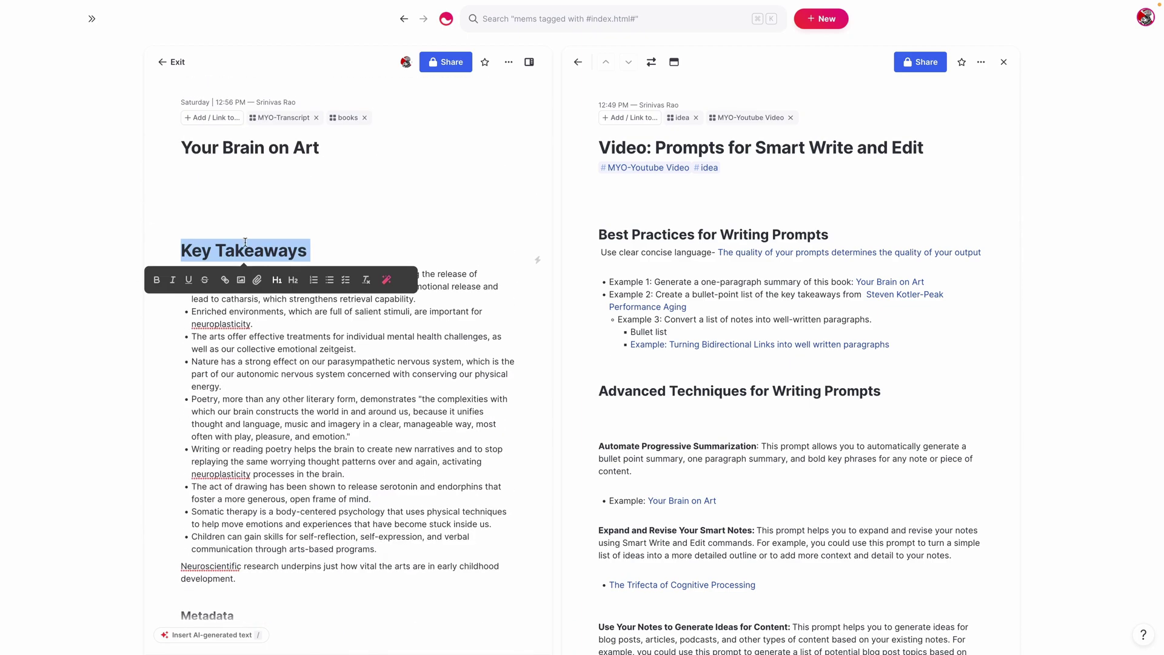
# Insert a Smart Write one-paragraph summary under the title and review the whole note
pyautogui.click(254, 185)
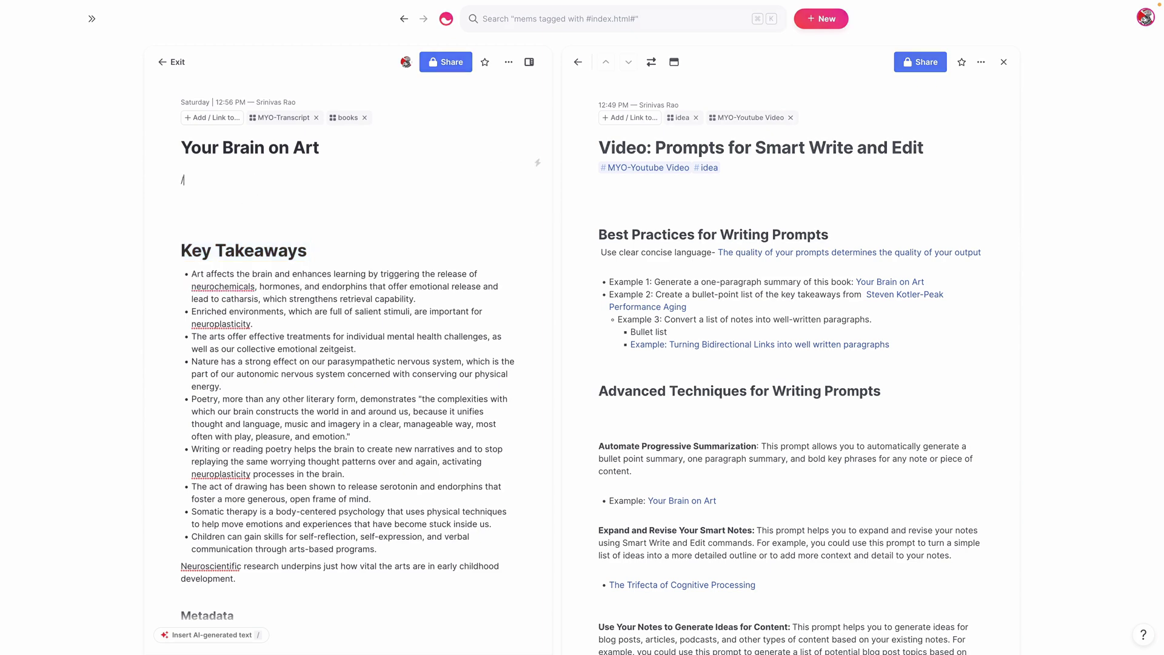
pyautogui.write('/one par')
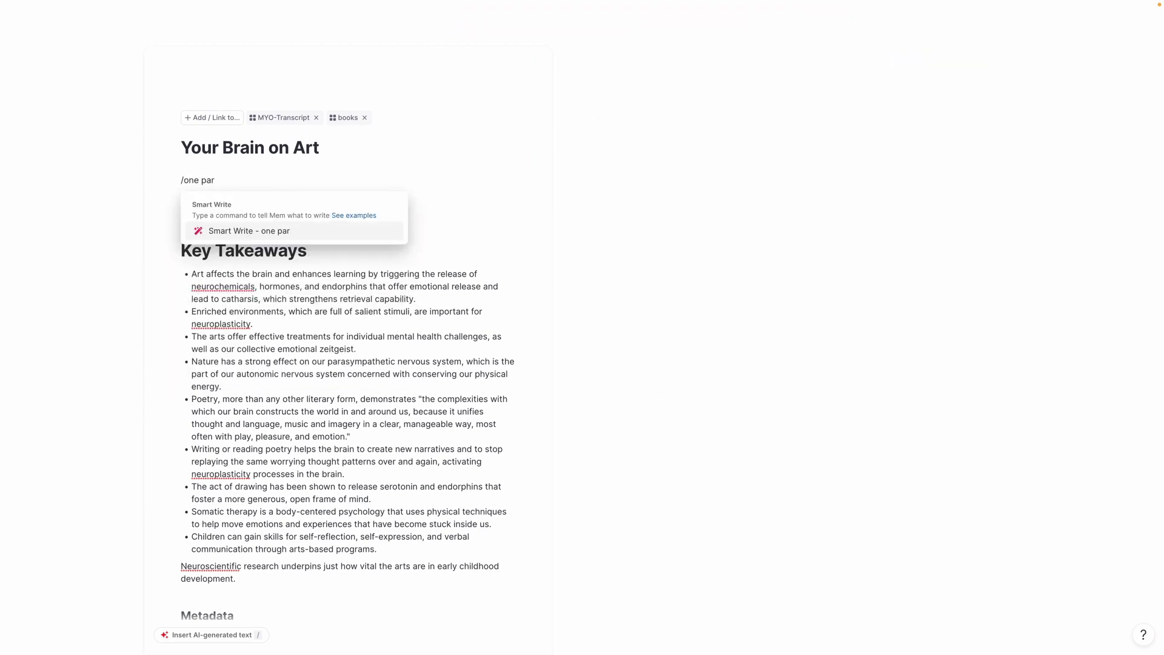
pyautogui.write('agraph summary')
pyautogui.press('Return')
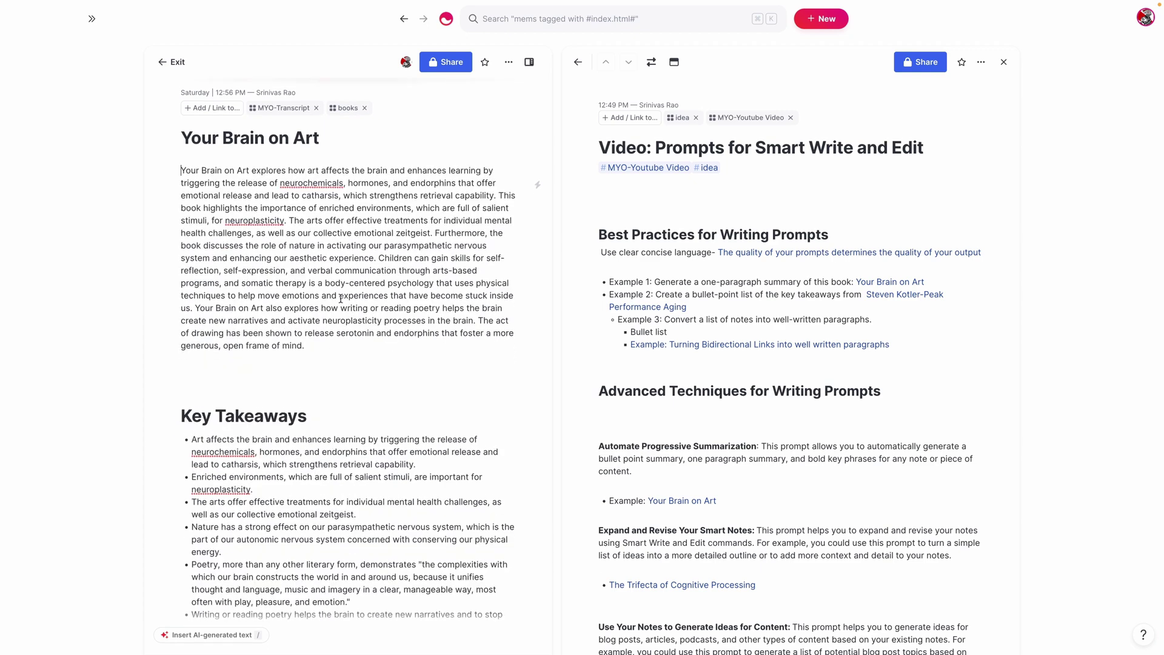
pyautogui.scroll(-4, 271, 220)
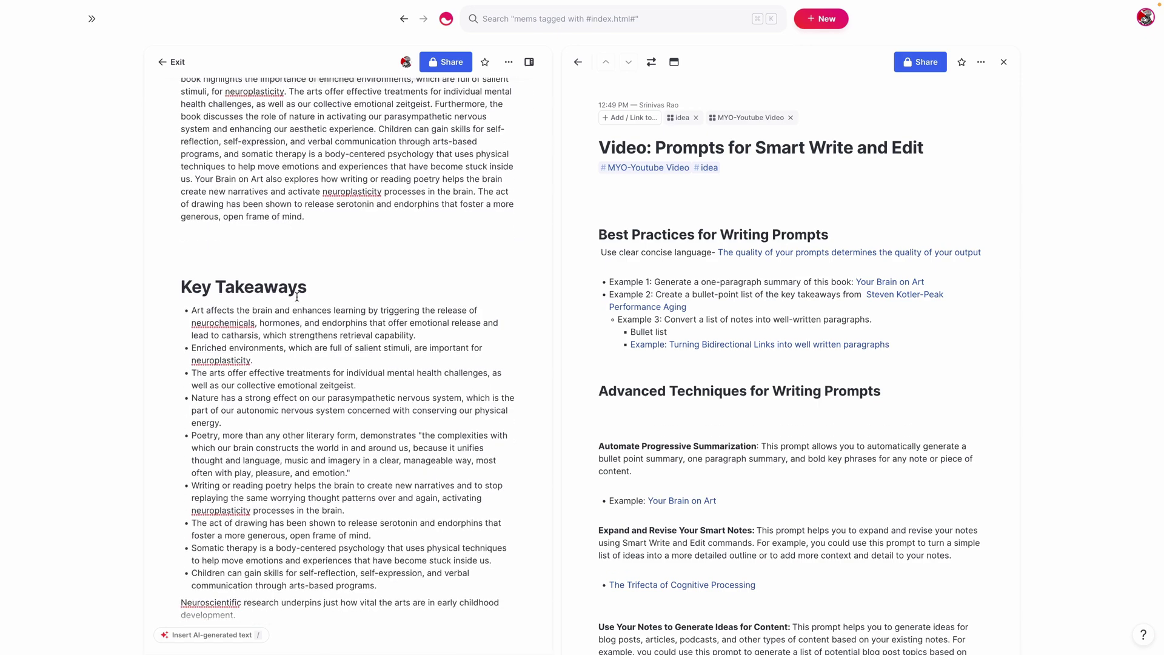
pyautogui.scroll(3, 297, 278)
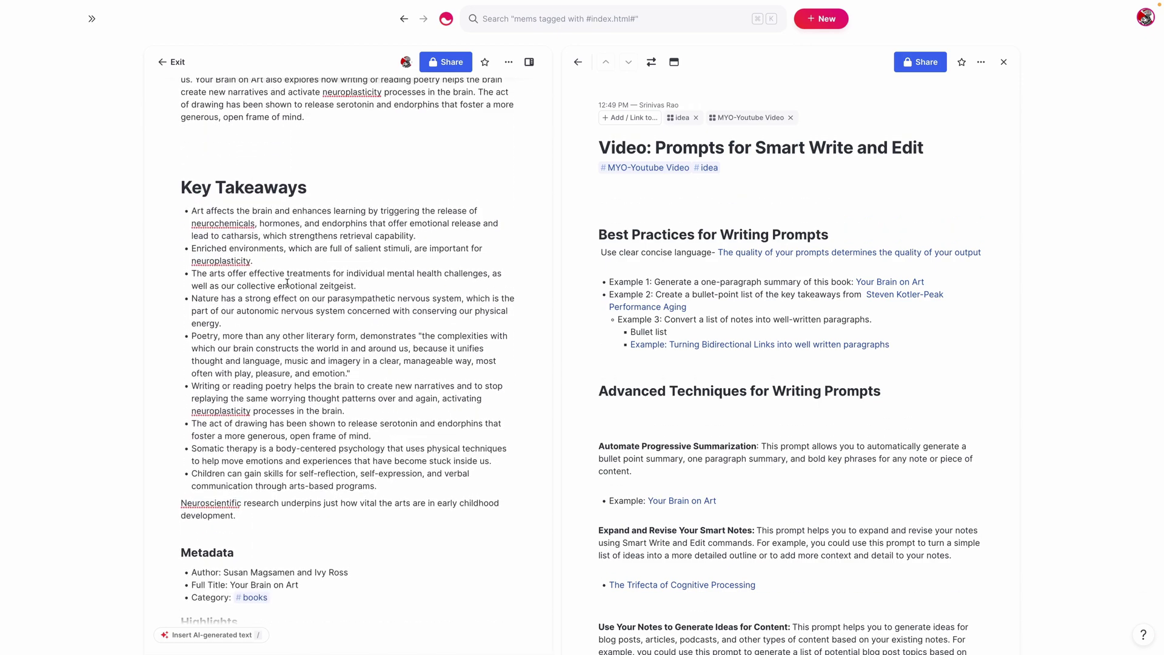
pyautogui.scroll(-10, 303, 424)
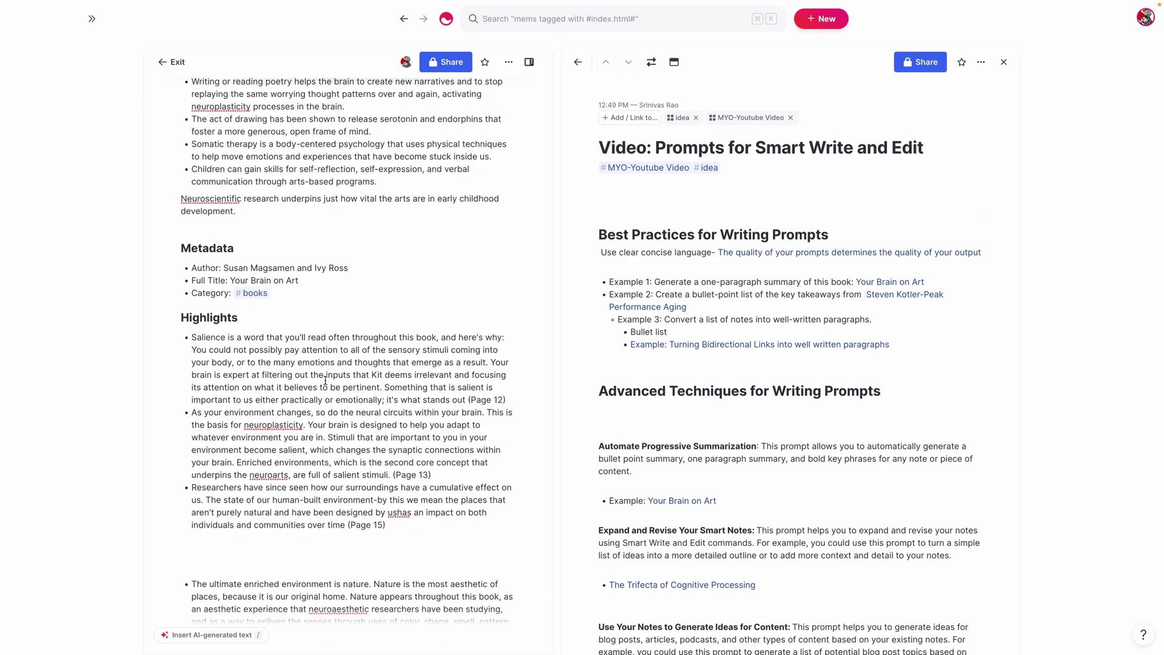
pyautogui.scroll(-5, 302, 378)
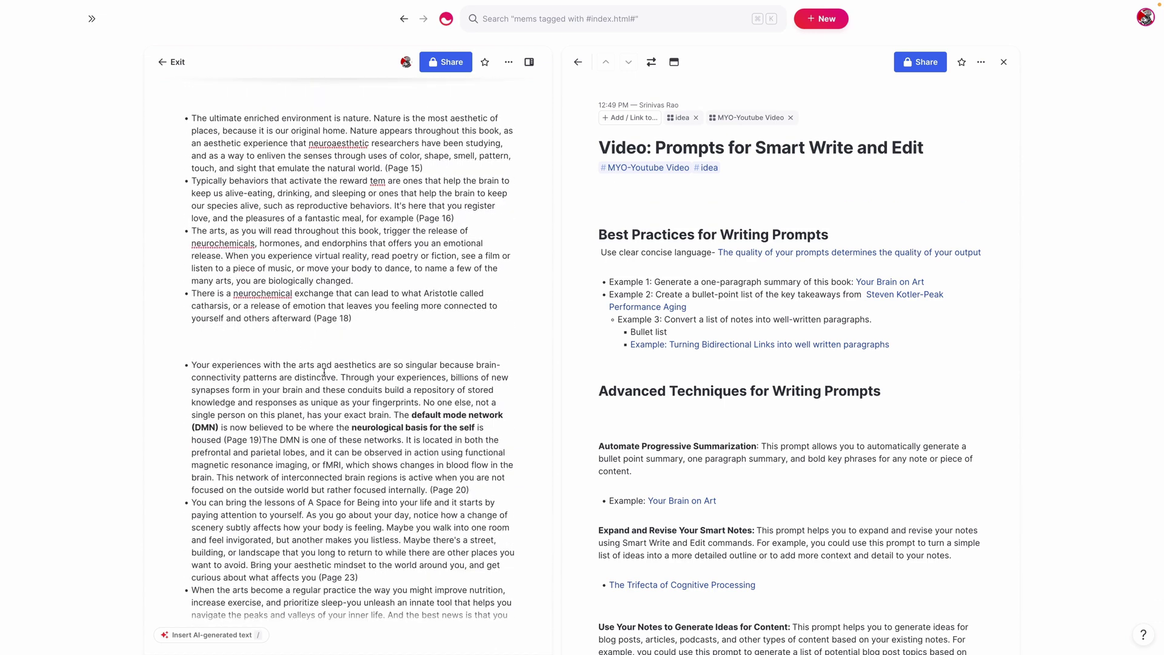
pyautogui.scroll(-1, 321, 425)
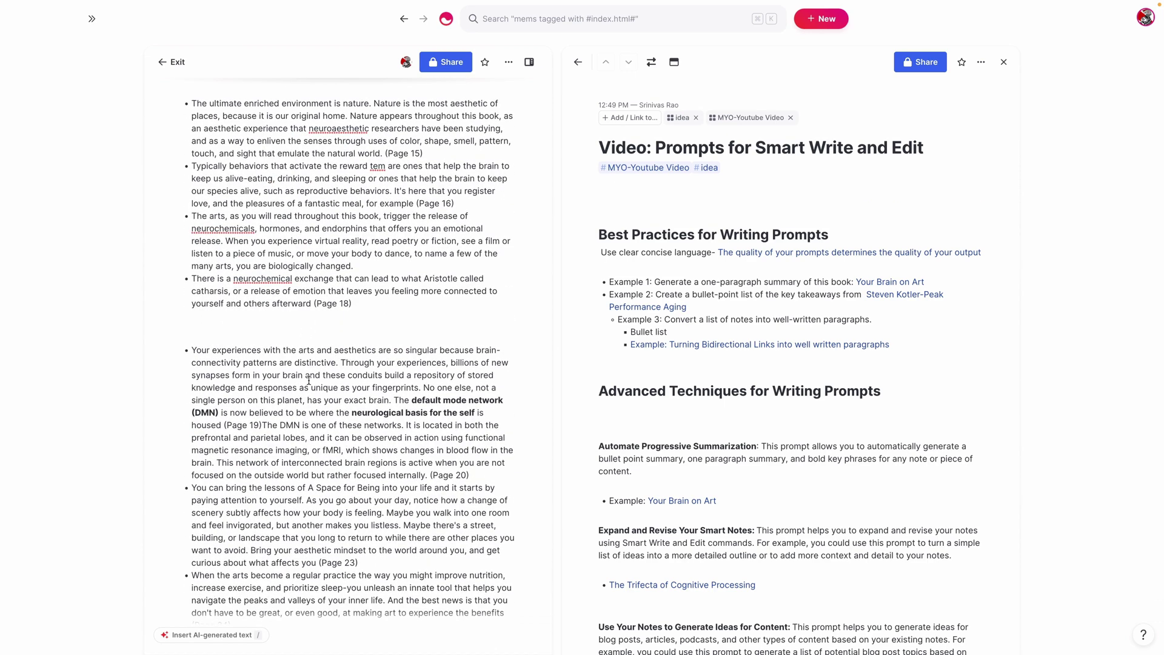
pyautogui.scroll(-3, 307, 368)
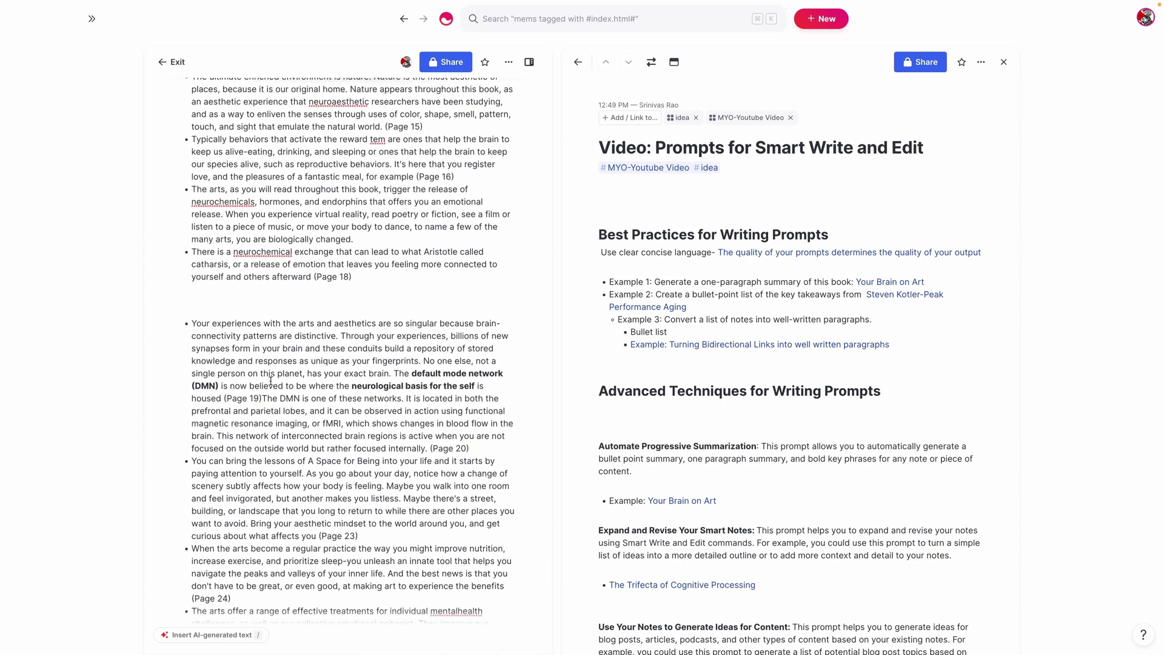
pyautogui.scroll(1, 277, 379)
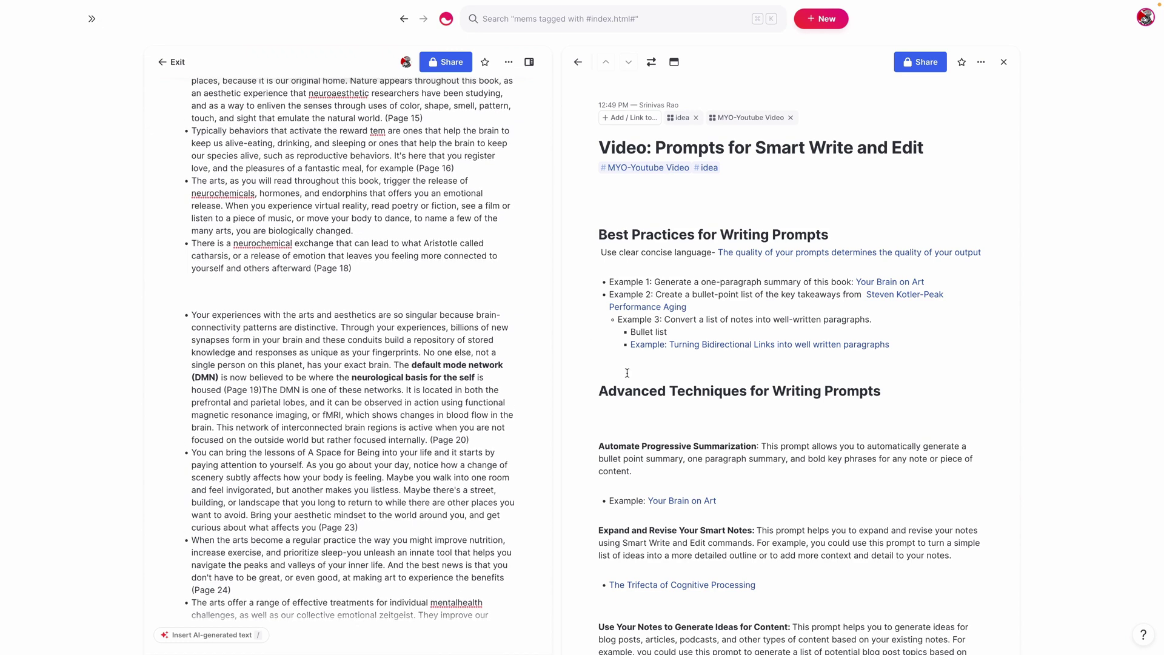
pyautogui.scroll(-2, 697, 436)
pyautogui.scroll(-4, 707, 446)
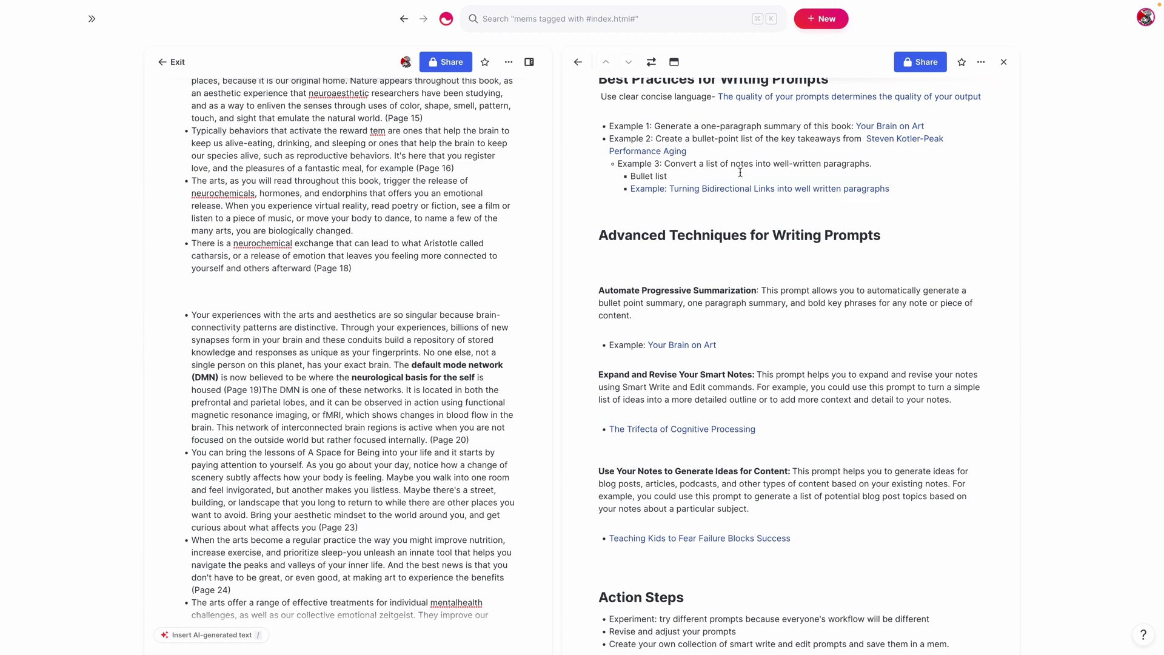
# Close Your Brain on Art and open The Trifecta of Cognitive Processing note on the left
pyautogui.click(651, 62)
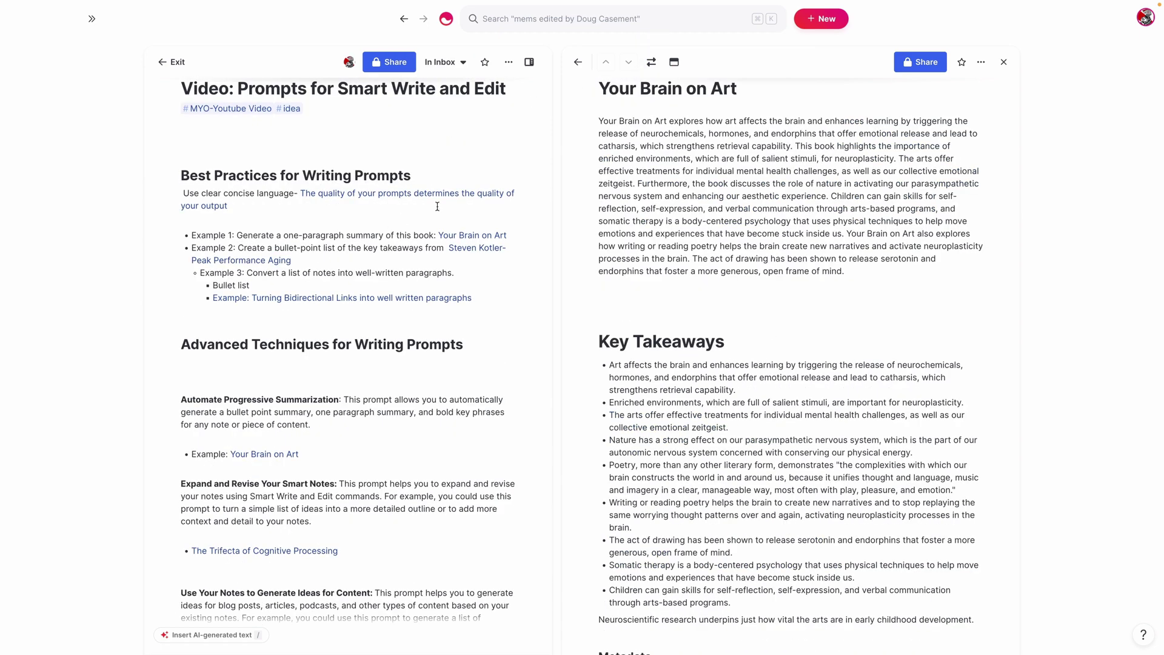
pyautogui.click(1003, 62)
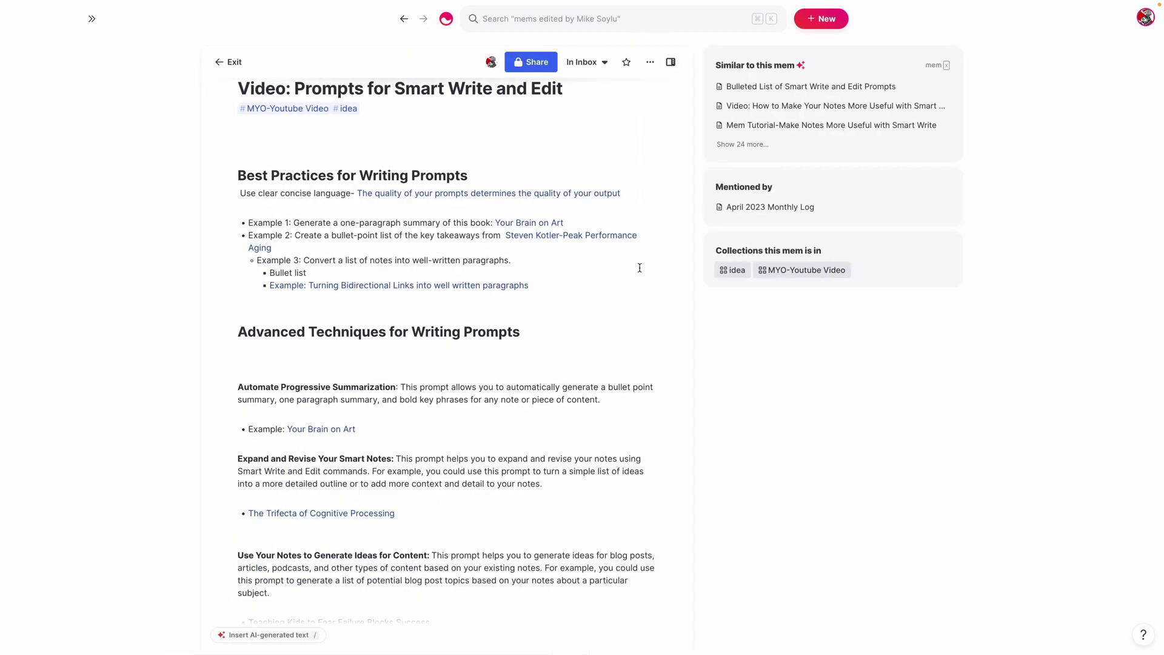
pyautogui.scroll(-1, 502, 412)
pyautogui.click(388, 386)
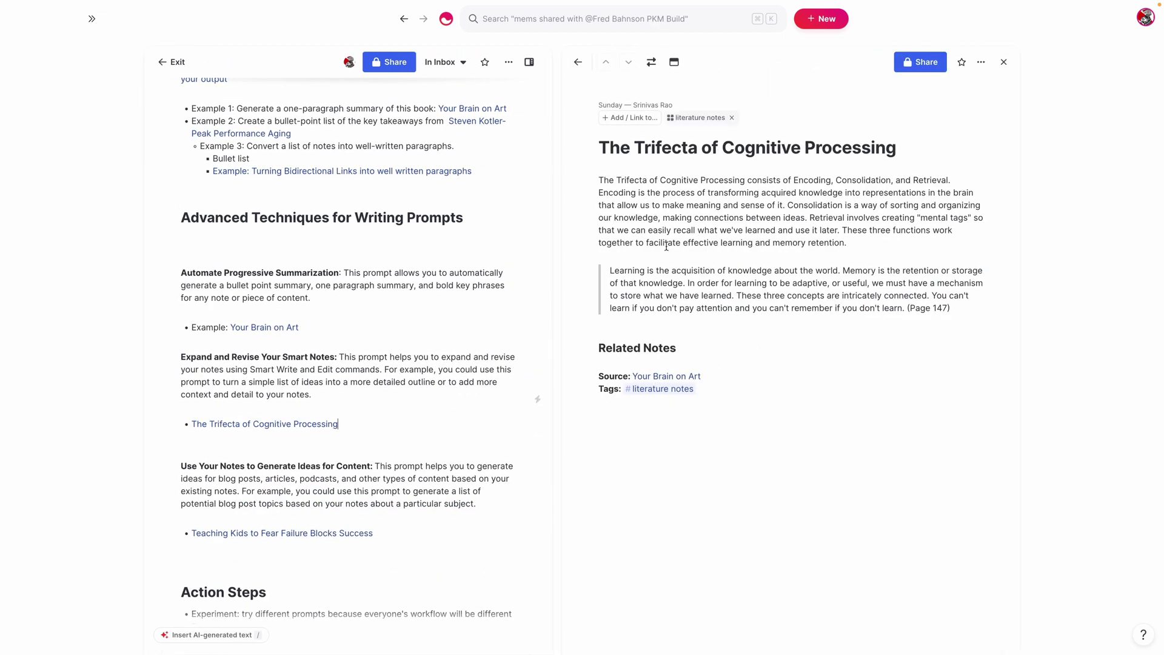
pyautogui.click(651, 62)
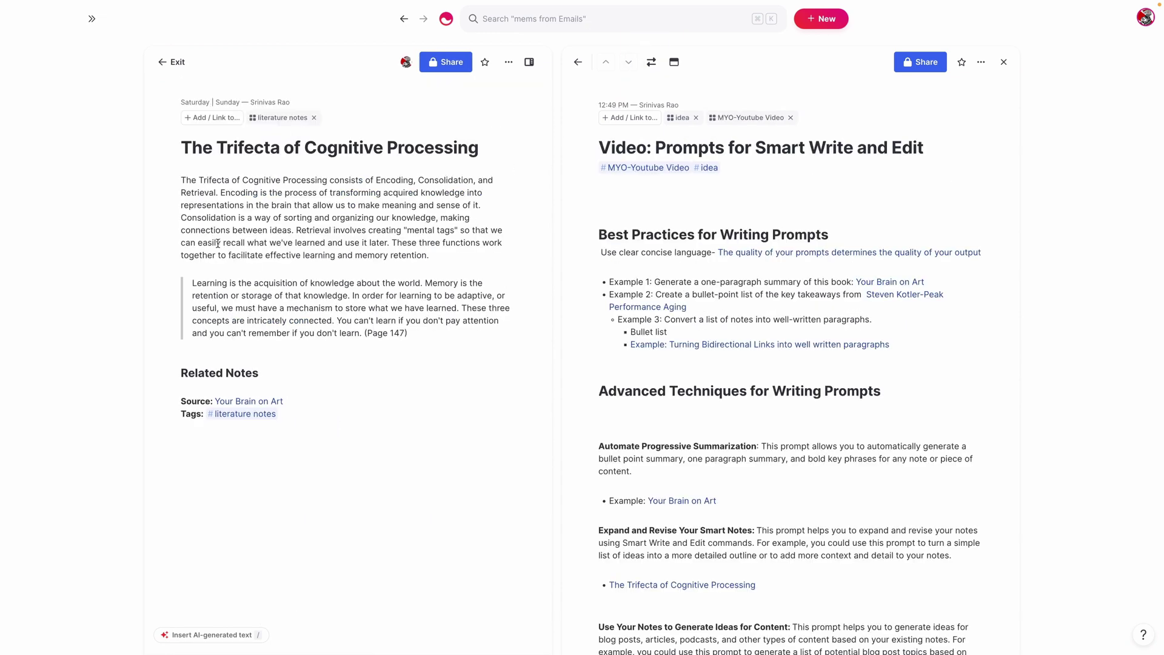
pyautogui.scroll(-3, 707, 359)
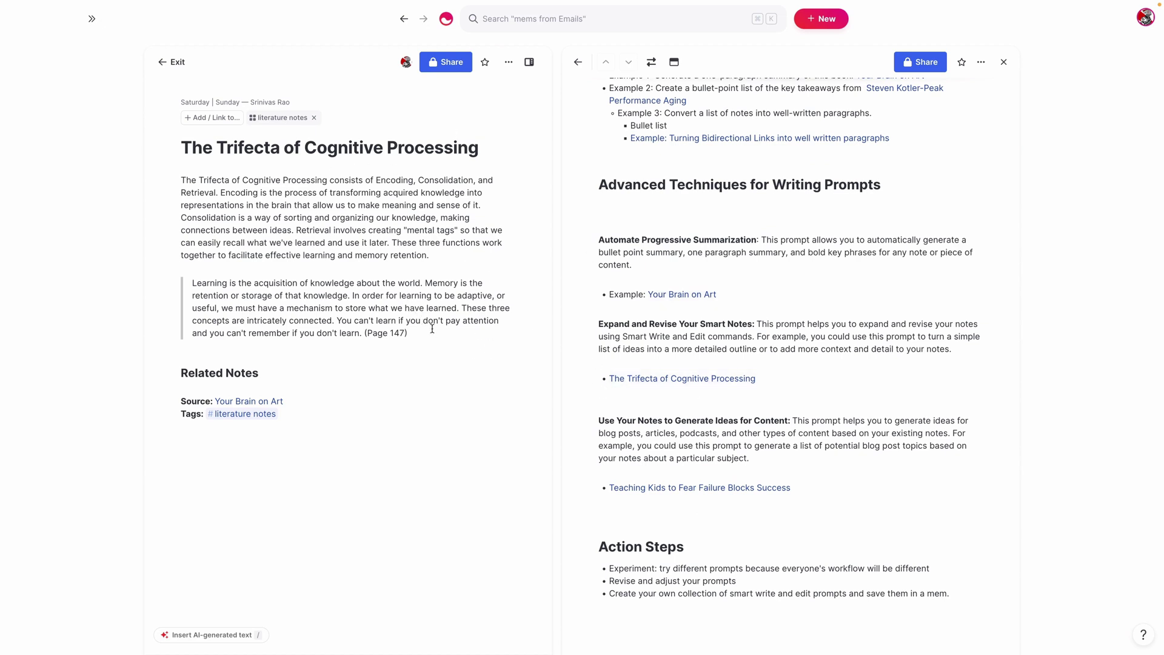
# Delete the quoted 'Learning is the acquisition…' paragraph from the Trifecta note
pyautogui.moveTo(433, 329); pyautogui.dragTo(173, 168)
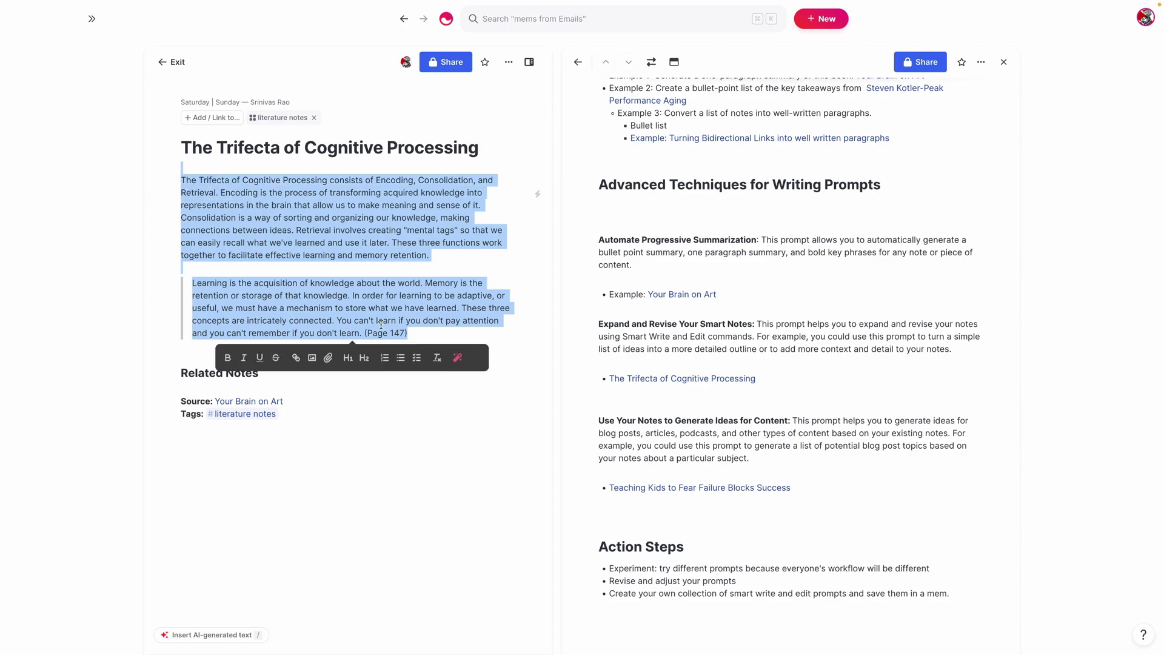
pyautogui.click(456, 356)
pyautogui.tripleClick(252, 220)
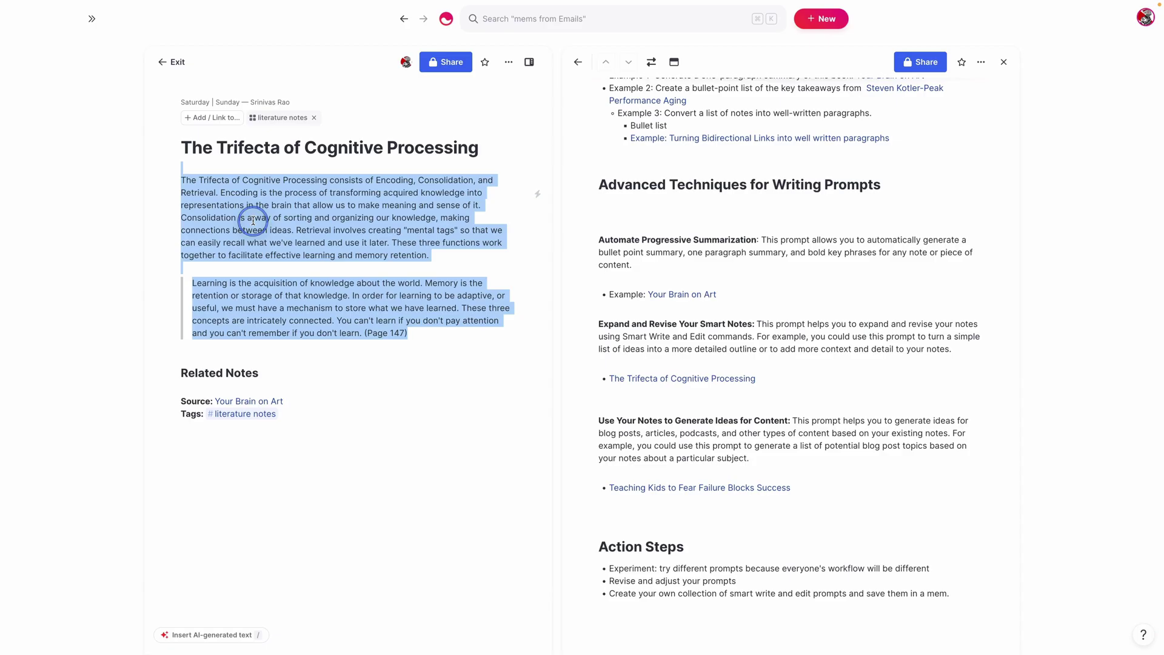
pyautogui.click(399, 239)
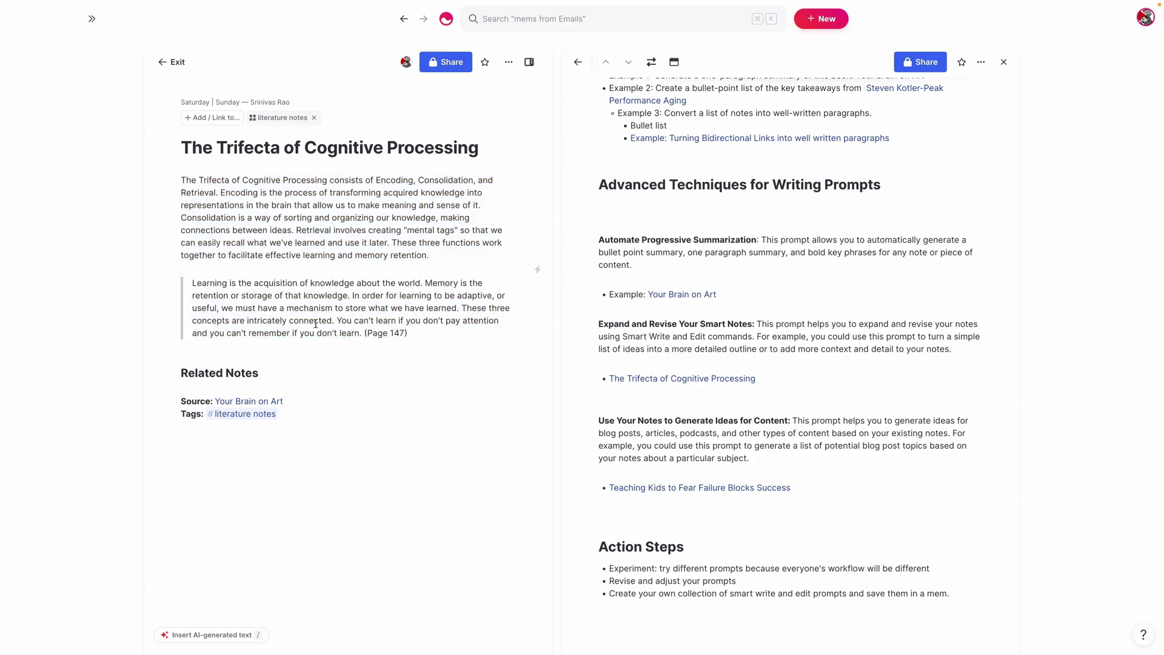
pyautogui.moveTo(407, 332); pyautogui.dragTo(177, 283)
pyautogui.press('super+c')
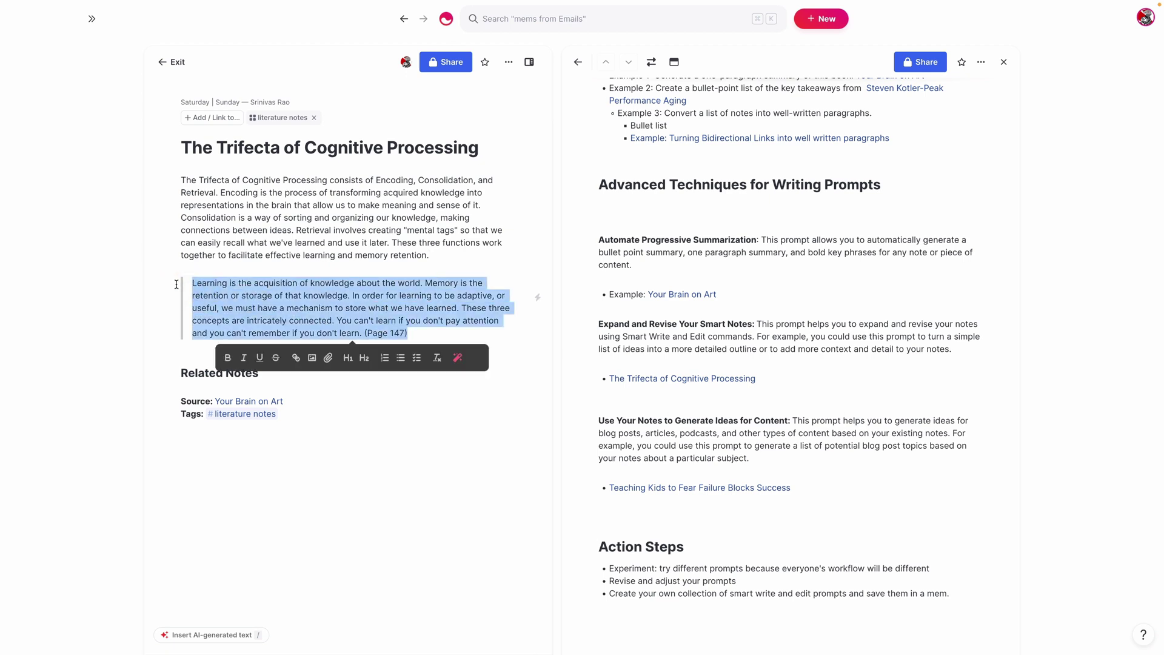
pyautogui.press('BackSpace')
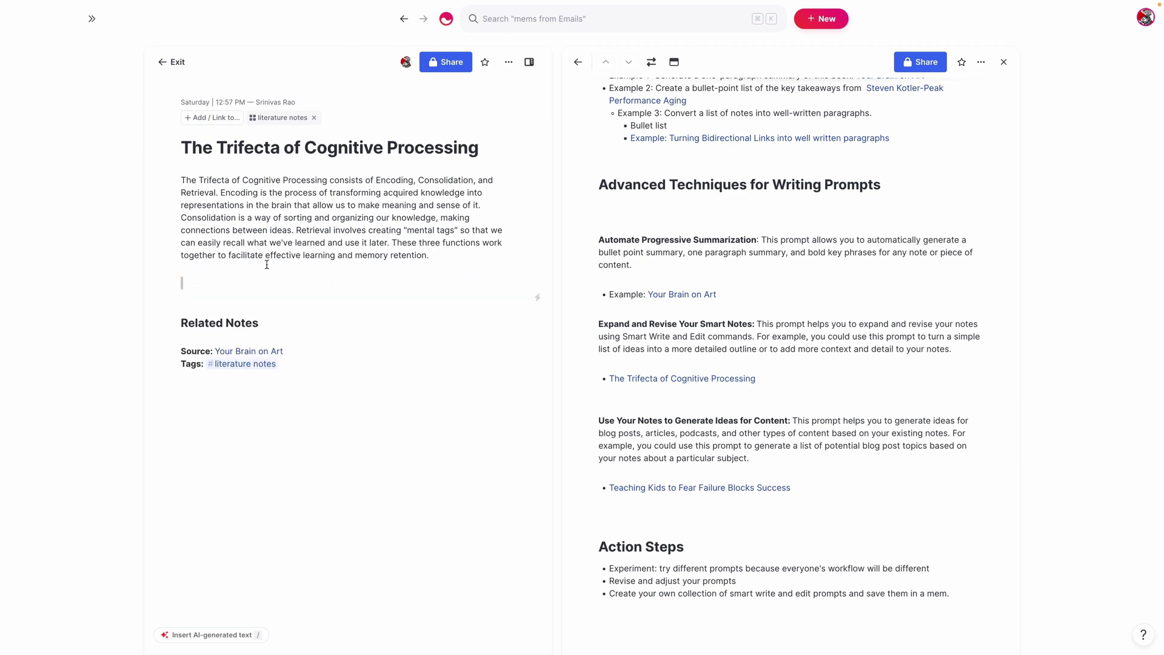
pyautogui.tripleClick(335, 229)
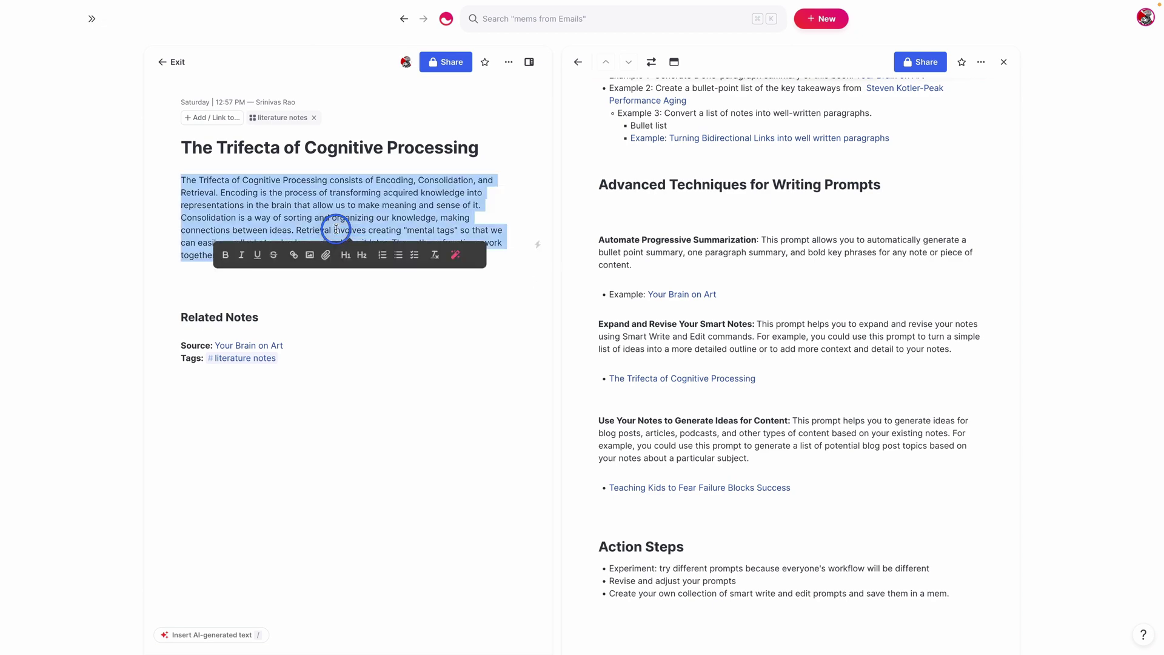
# Replace the intro paragraph with a Smart Edit 'expand this note and revise it' version
pyautogui.click(443, 283)
pyautogui.write('expand ')
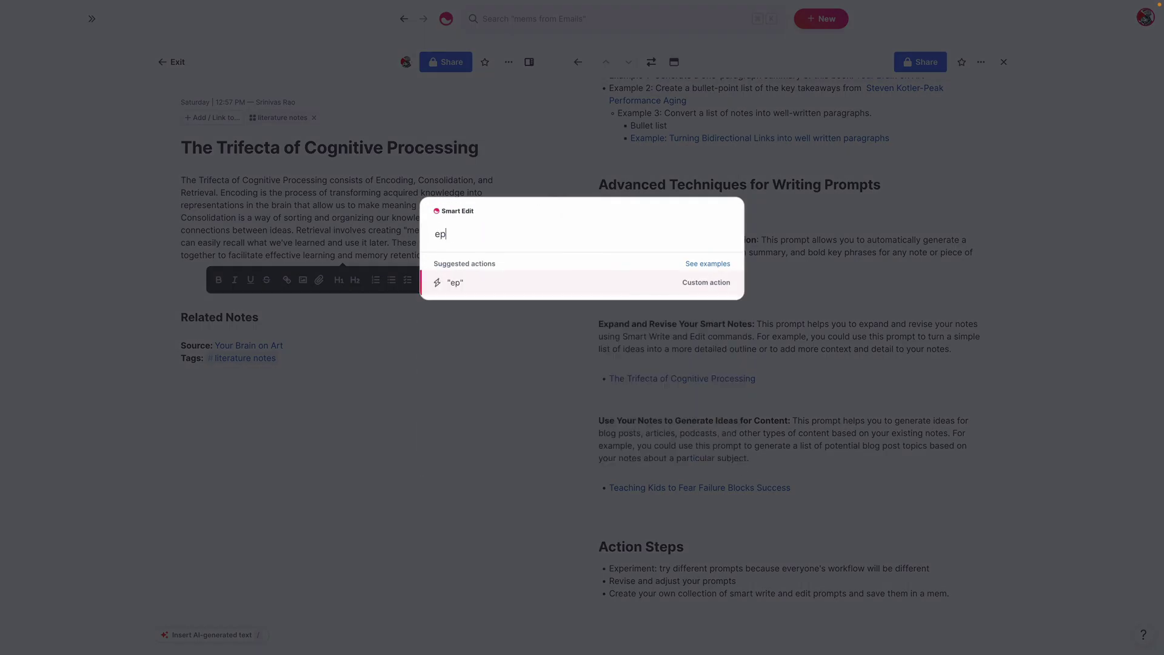
pyautogui.write('this note ')
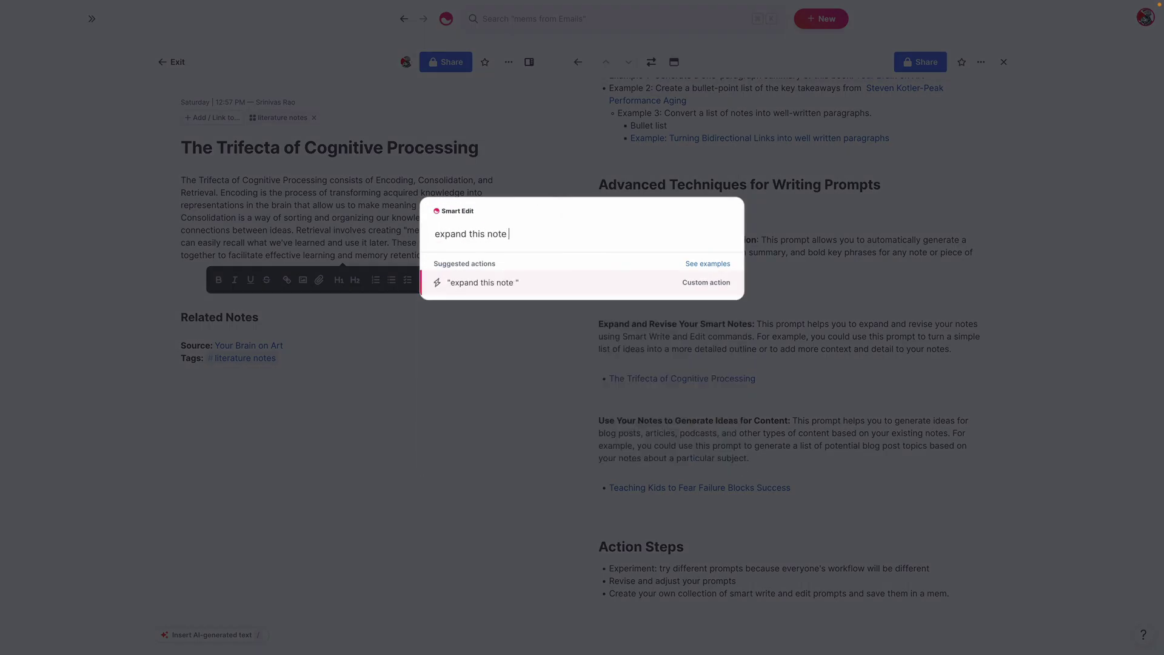
pyautogui.write('and revise it')
pyautogui.press('Return')
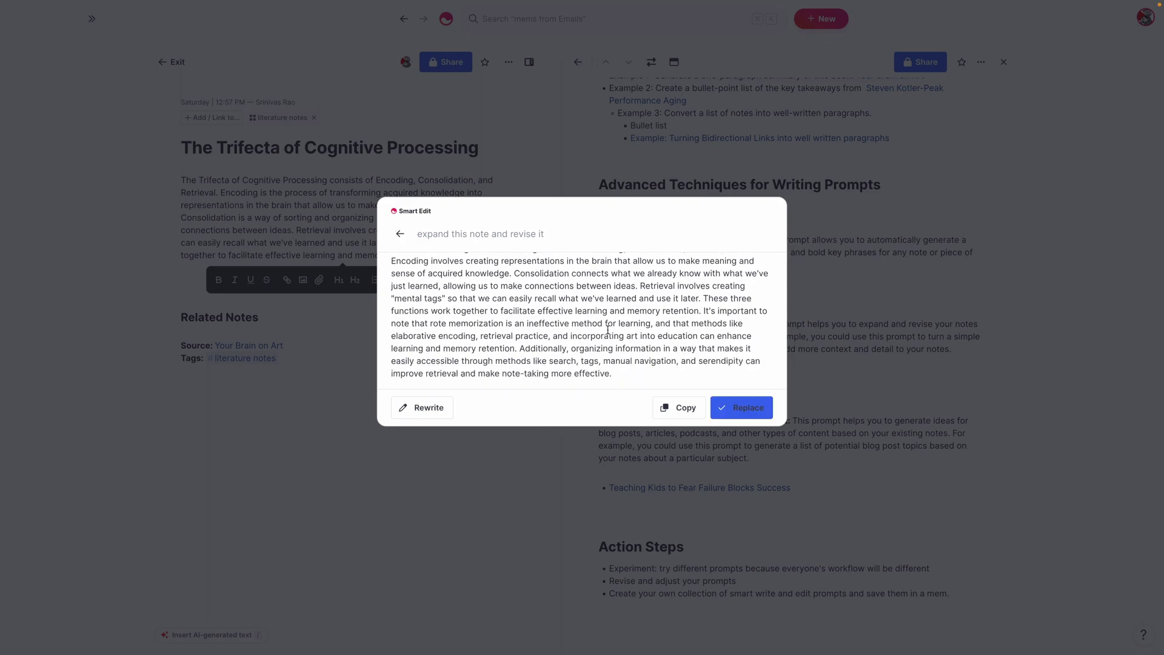
pyautogui.click(741, 407)
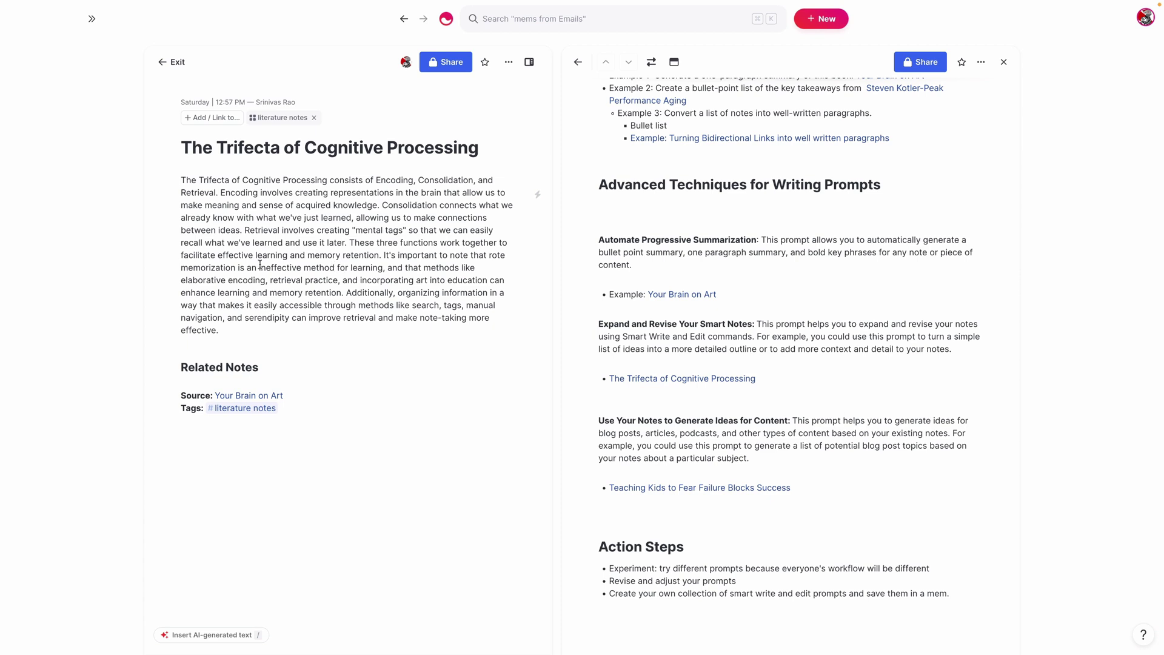
# Paste the Learning quote paragraph back below the expanded intro
pyautogui.click(270, 335)
pyautogui.press('Return')
pyautogui.press('super+v')
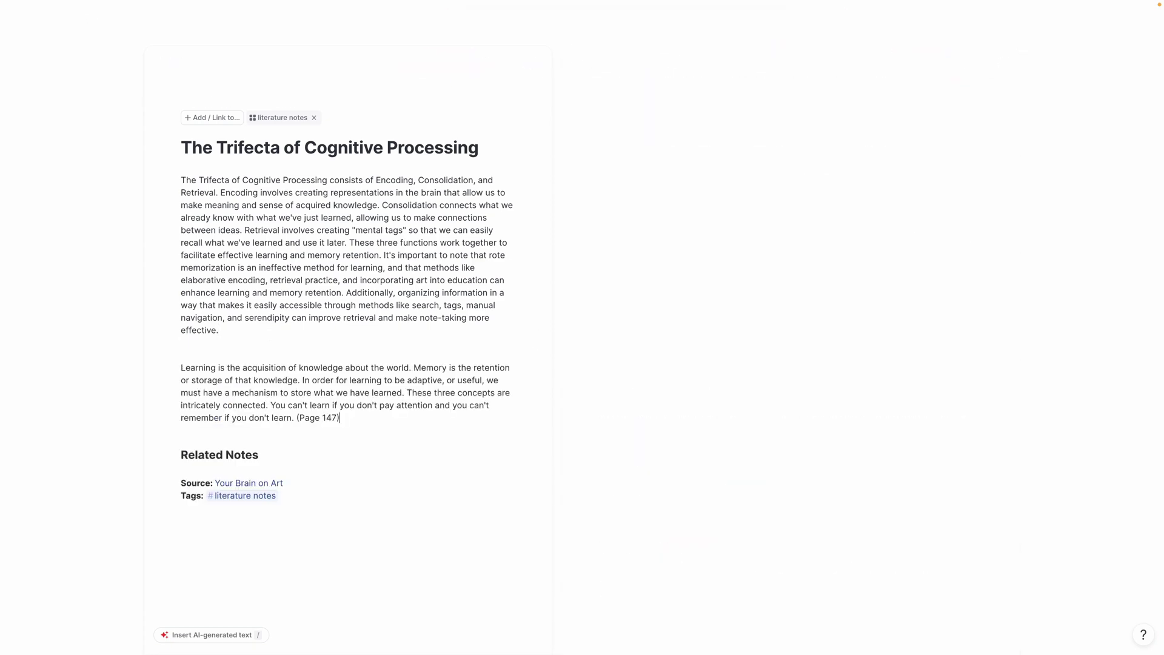
# Generate and copy 5 Smart Edit blog post ideas from the Trifecta note, then start a new mem
pyautogui.tripleClick(294, 149)
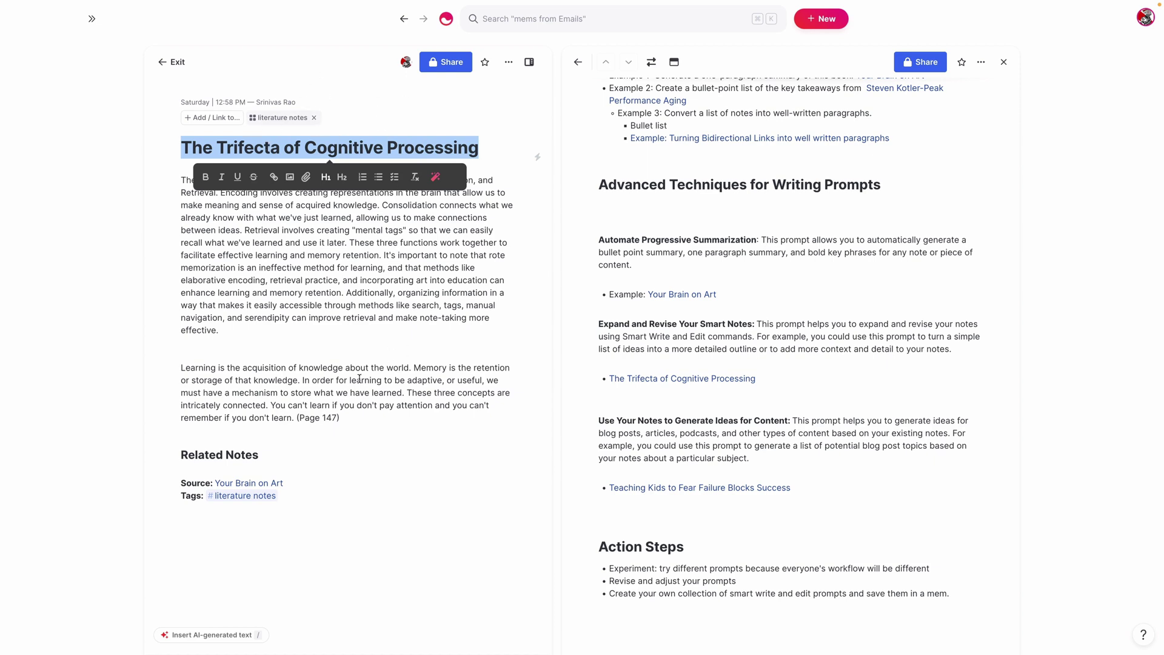
pyautogui.click(434, 177)
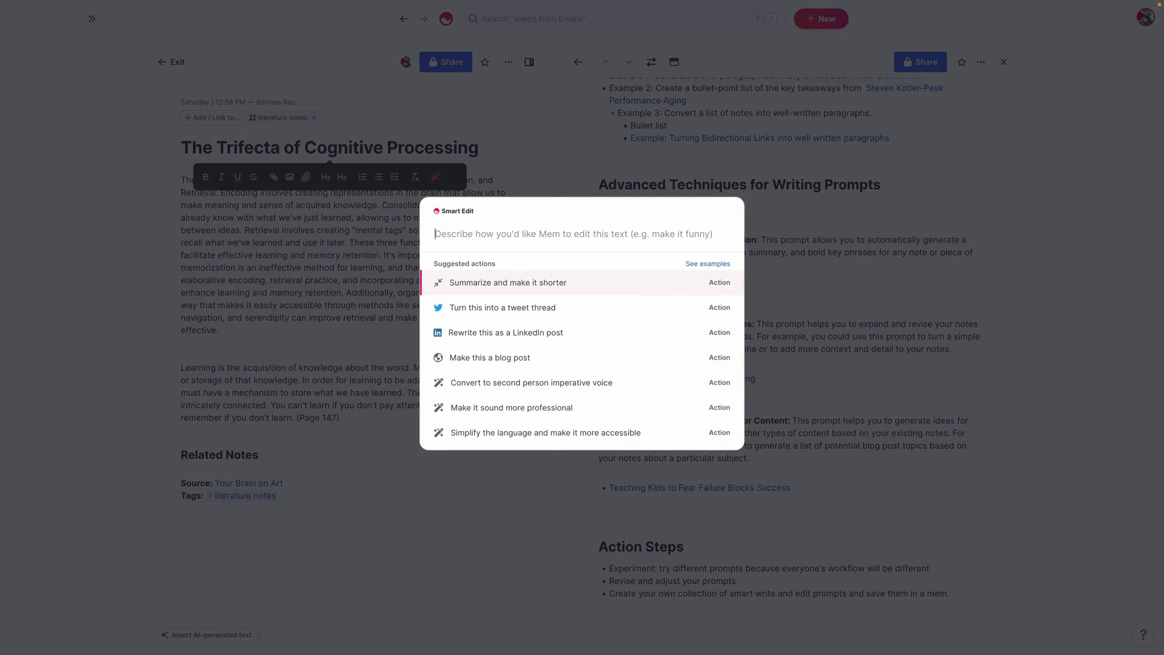
pyautogui.write('generate ')
pyautogui.write('5 ideas for')
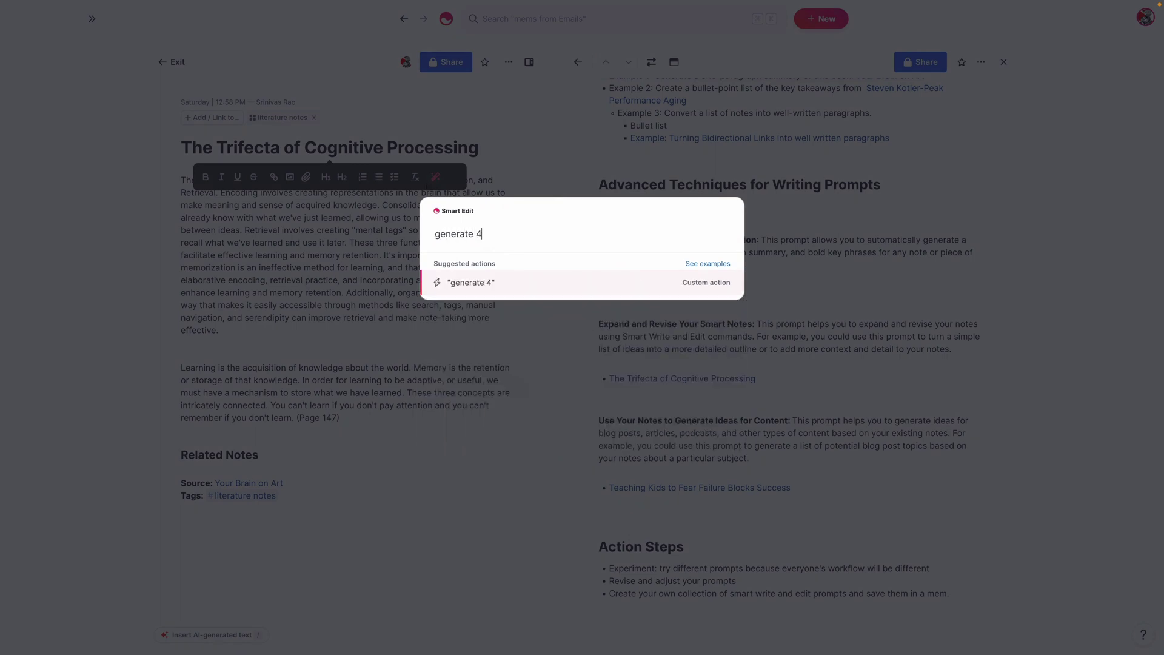
pyautogui.write(' a blog post based on ')
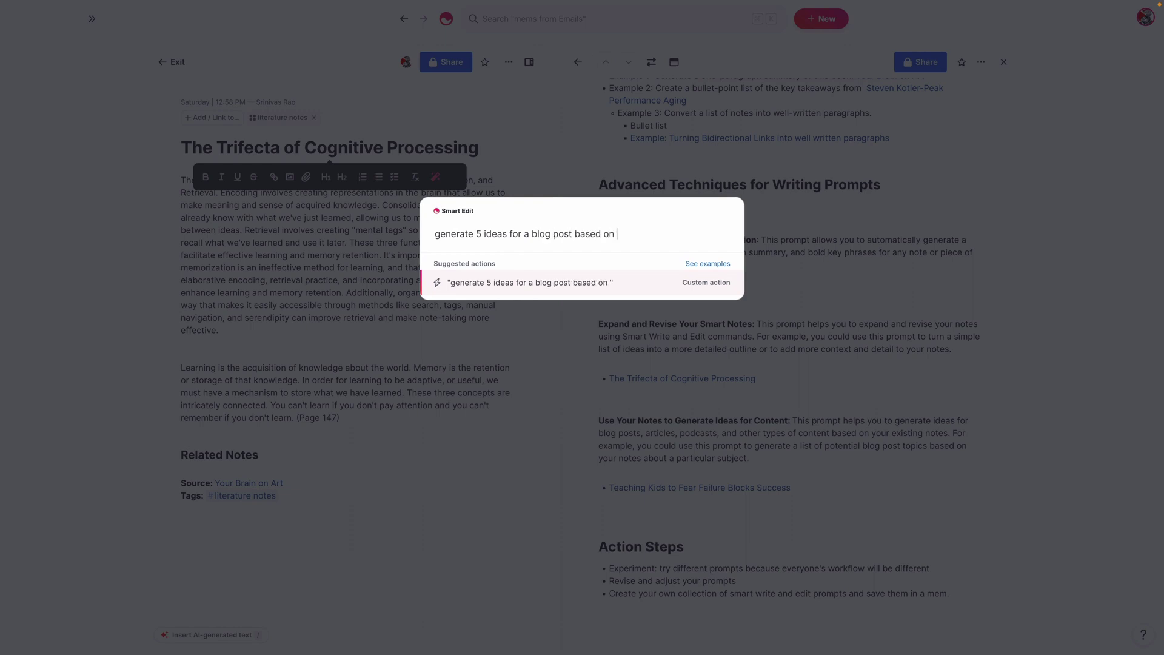
pyautogui.write('the content of this note')
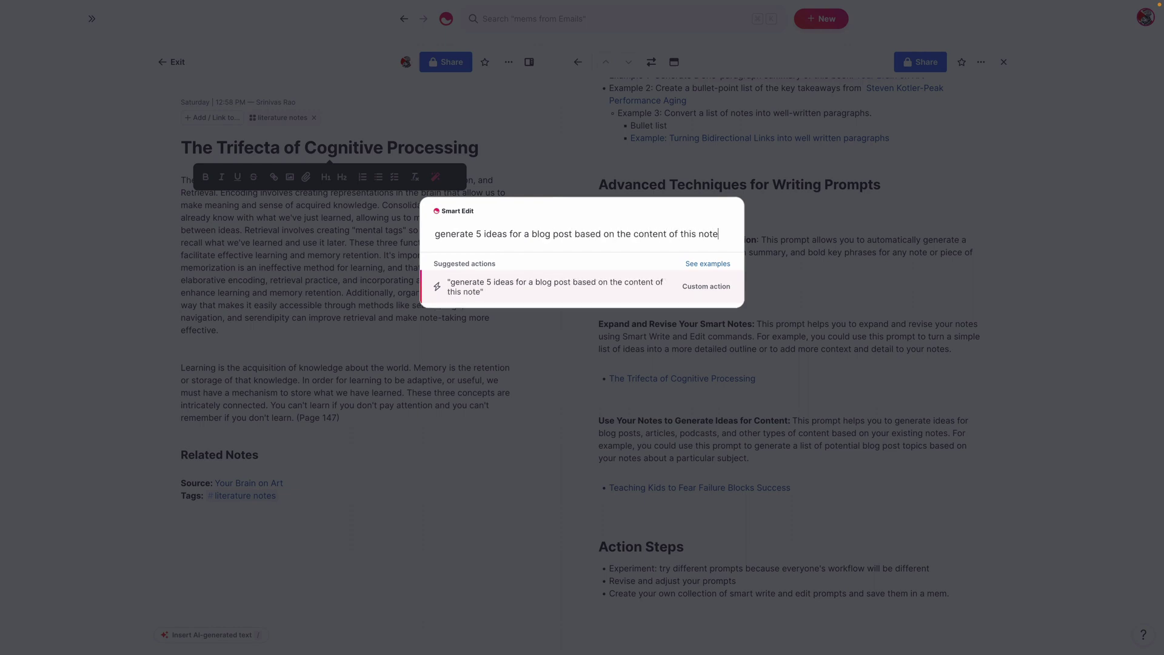
pyautogui.press('Return')
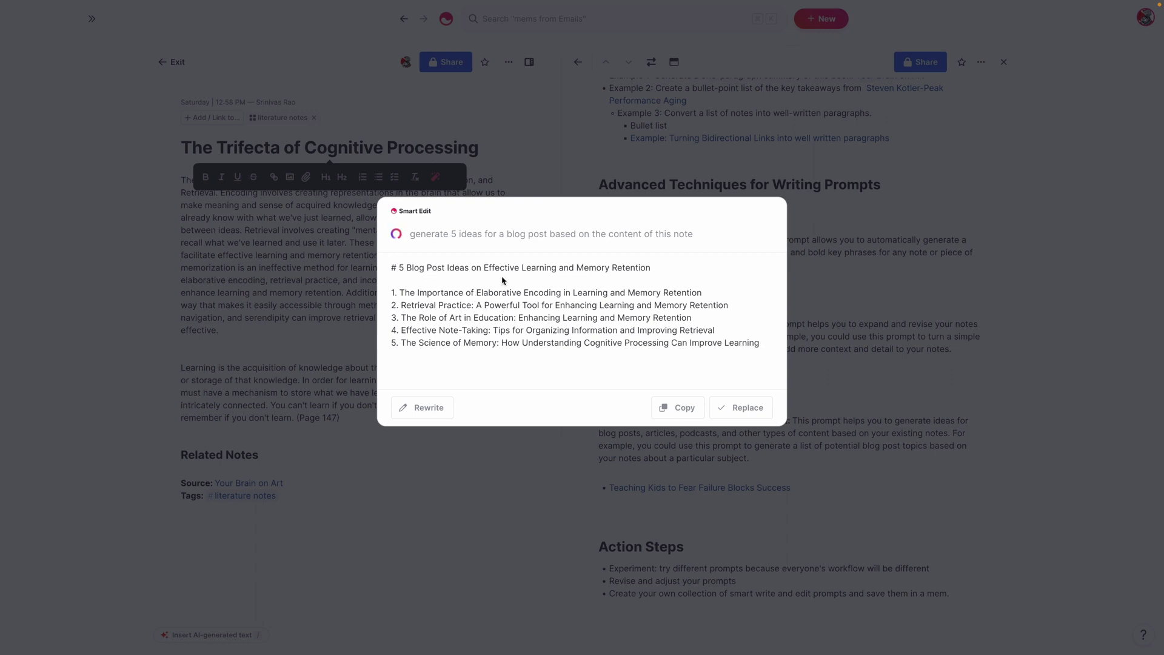
pyautogui.click(662, 410)
pyautogui.click(482, 132)
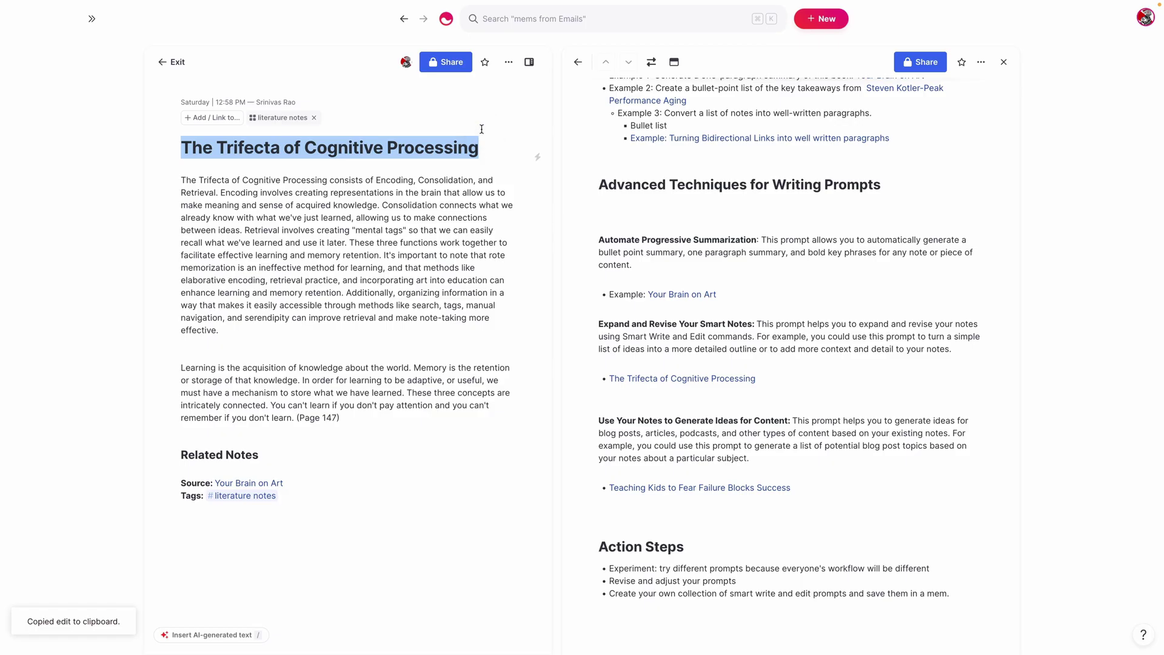
pyautogui.press('super+n')
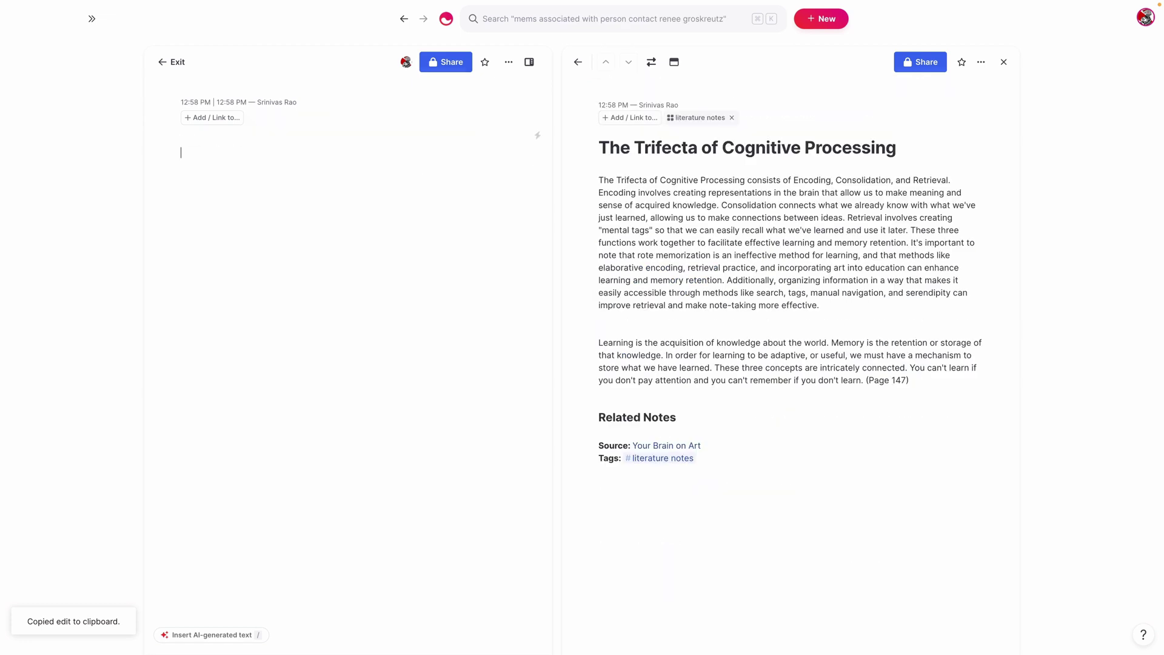
# Paste the copied blog post ideas into the new mem and move the Trifecta note back left
pyautogui.press('super+v')
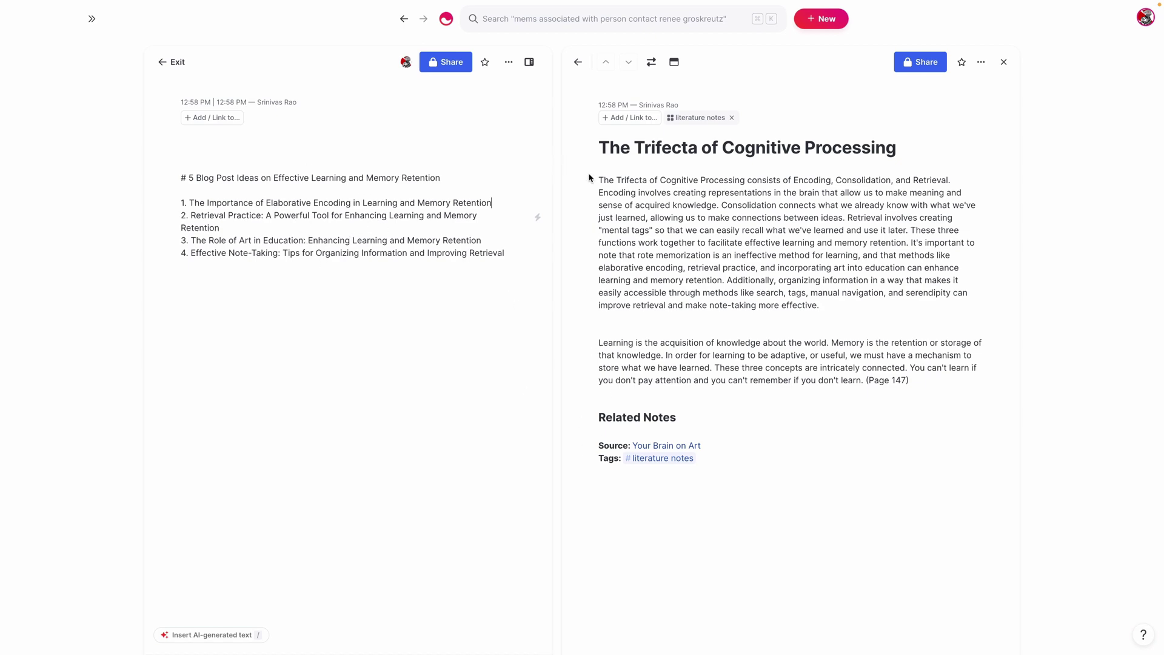
pyautogui.click(651, 62)
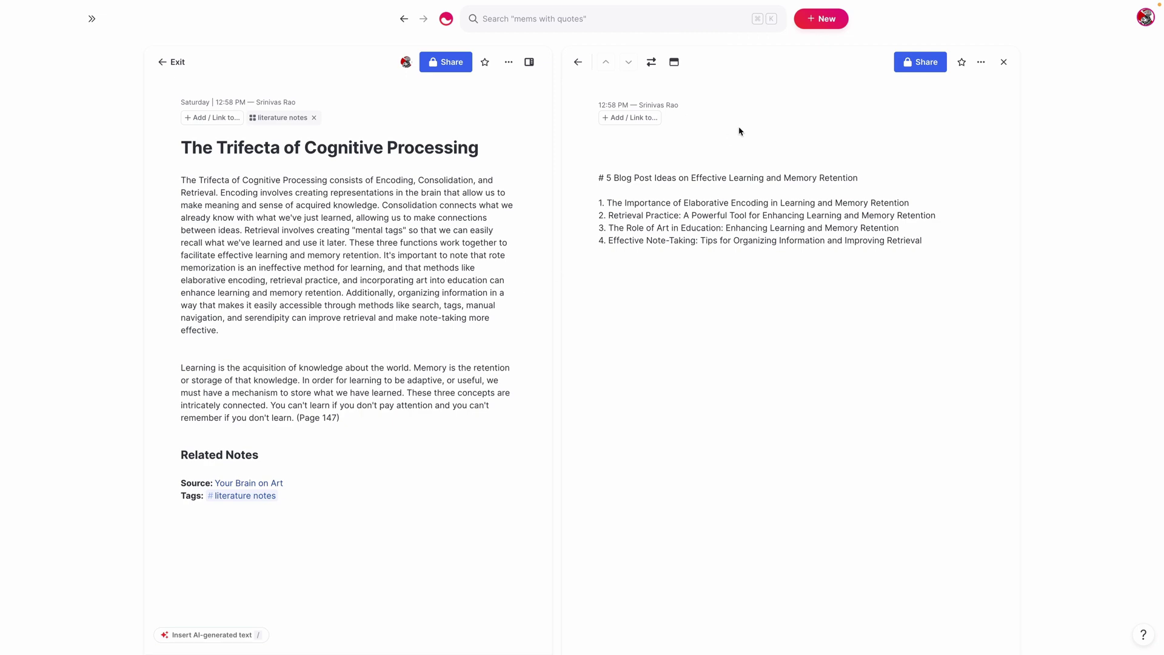
# Close the blog post ideas mem and put 'Video: Prompts for Smart Write and Edit' on the left, Trifecta note on the right
pyautogui.click(1003, 62)
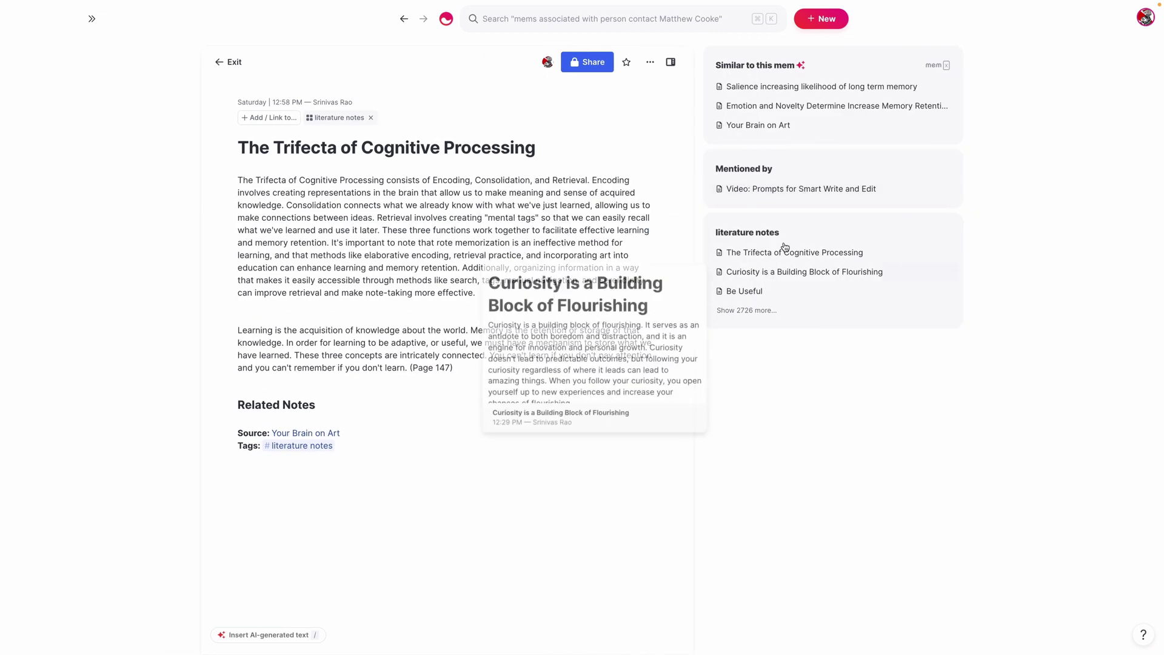
pyautogui.click(739, 188)
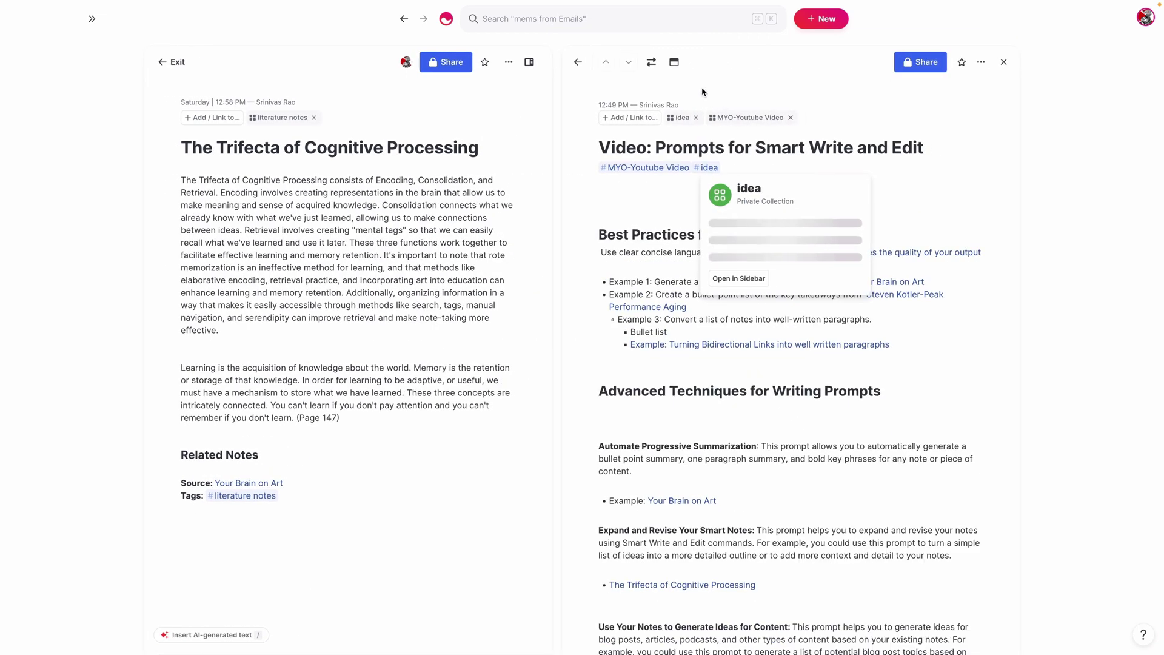
pyautogui.click(650, 68)
pyautogui.scroll(-5, 364, 376)
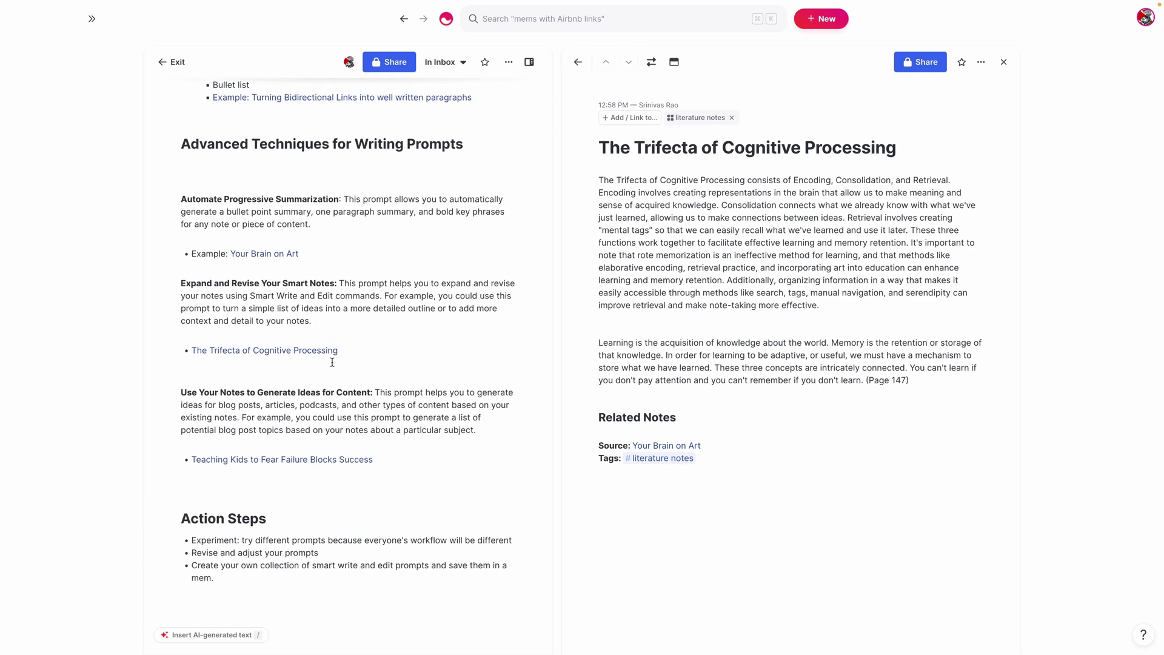
pyautogui.scroll(-1, 340, 382)
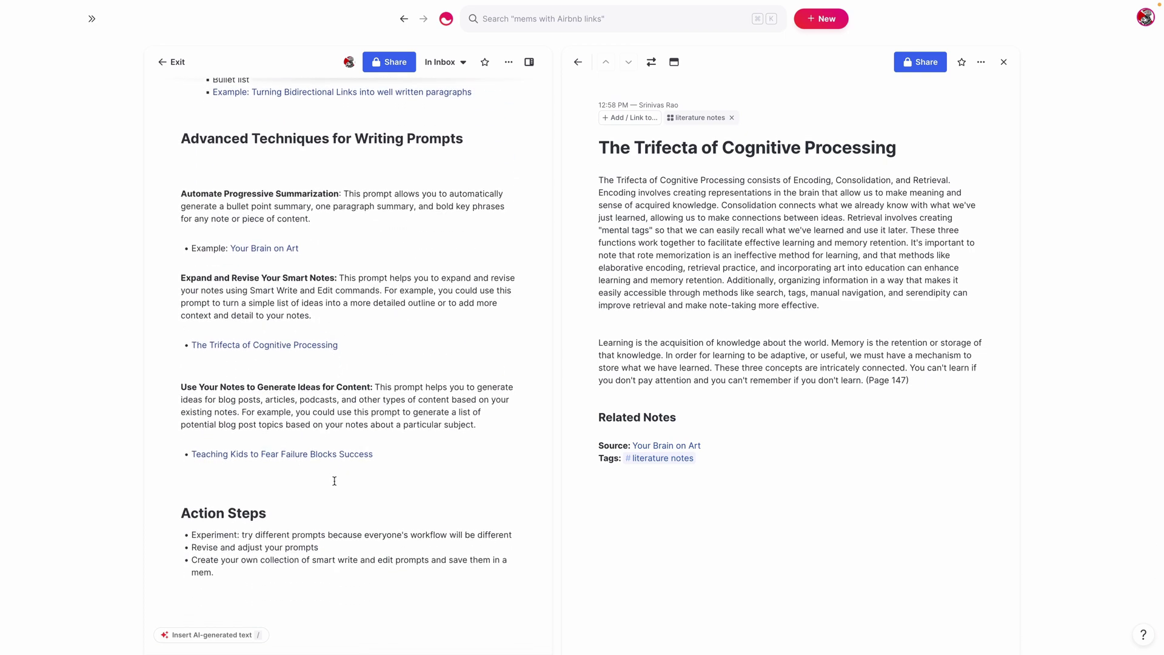
pyautogui.scroll(-3, 334, 480)
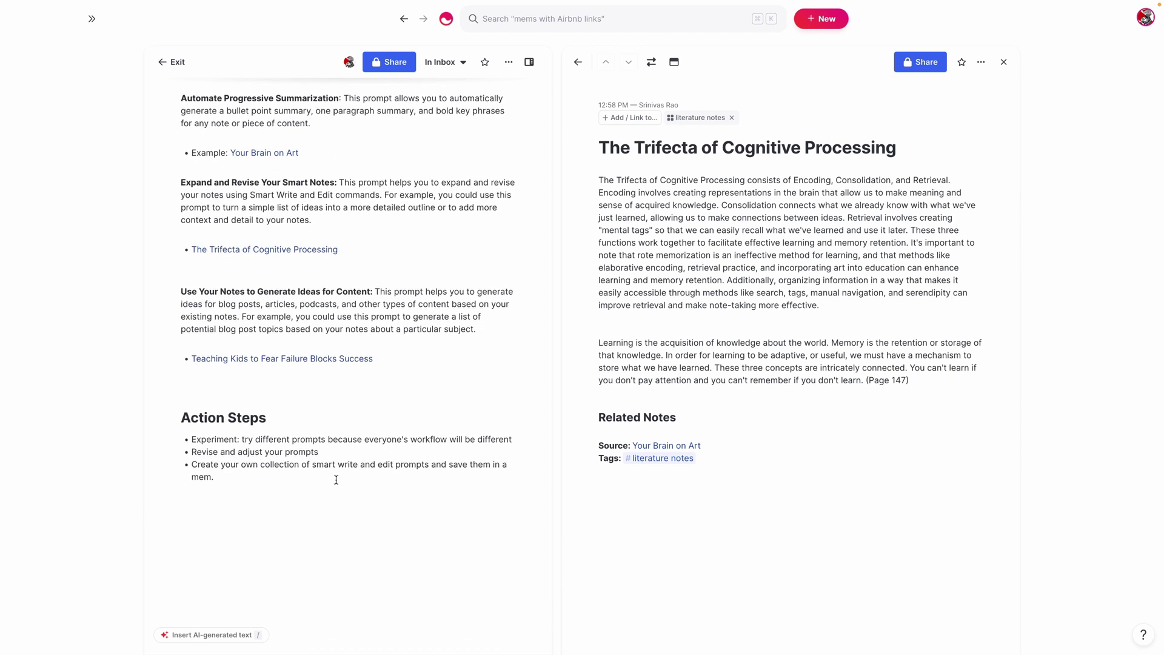